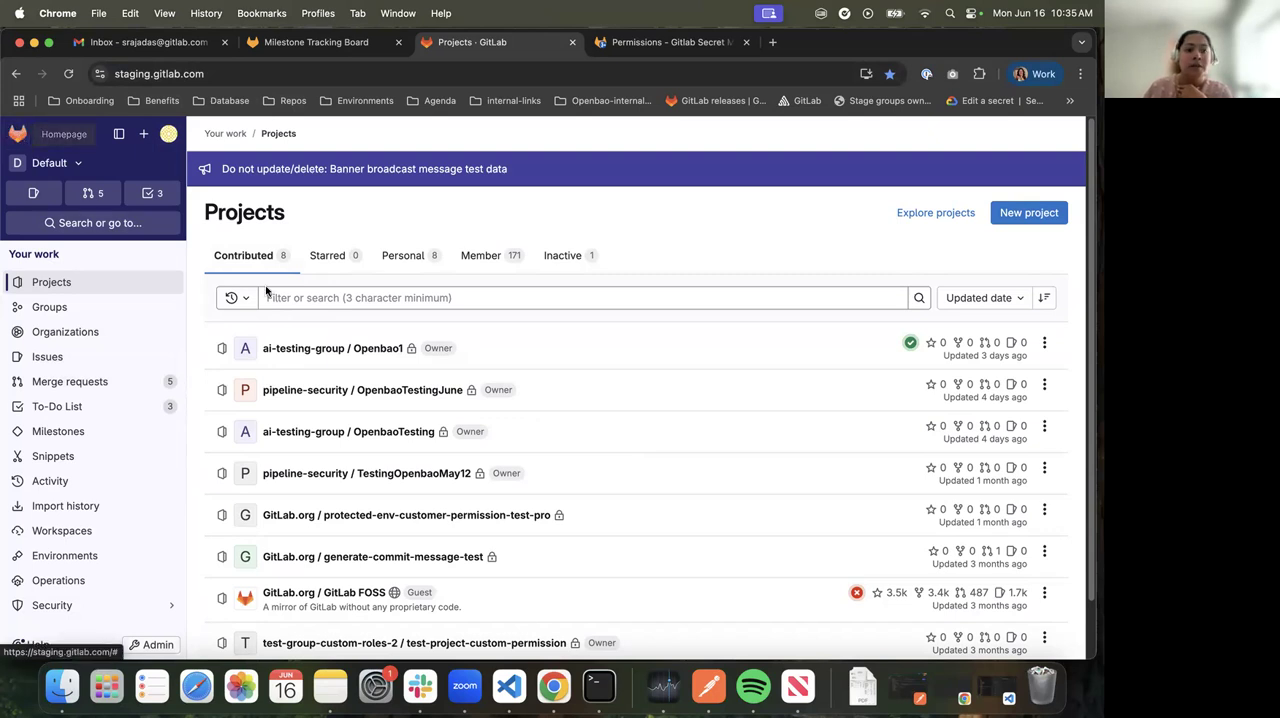
Start creating a new blank project from the projects overview
left_click(150, 645)
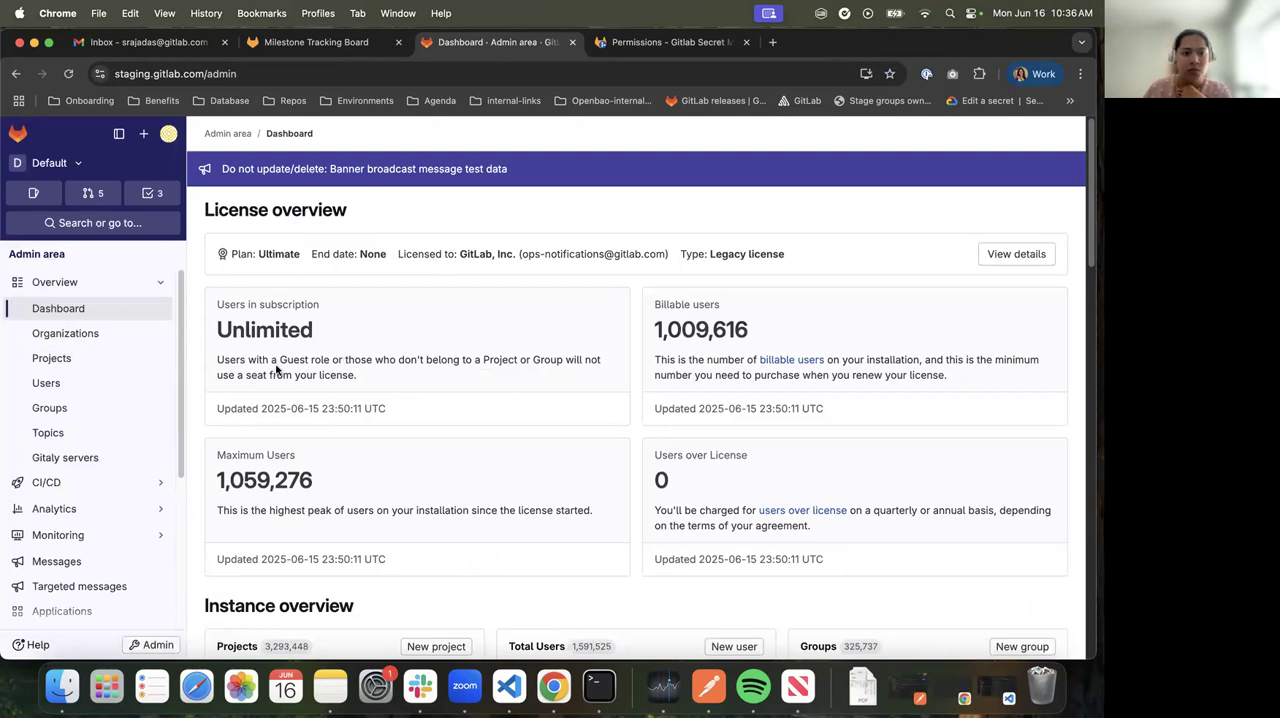
left_click(15, 137)
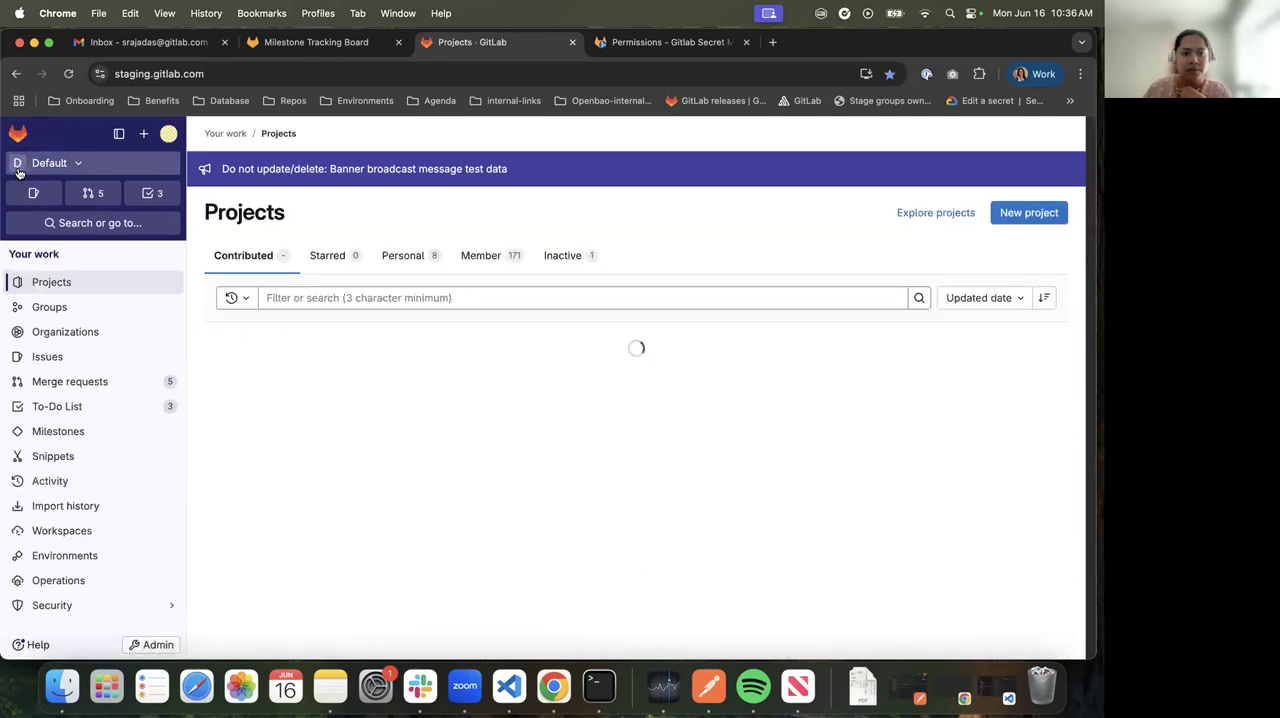
left_click(1027, 213)
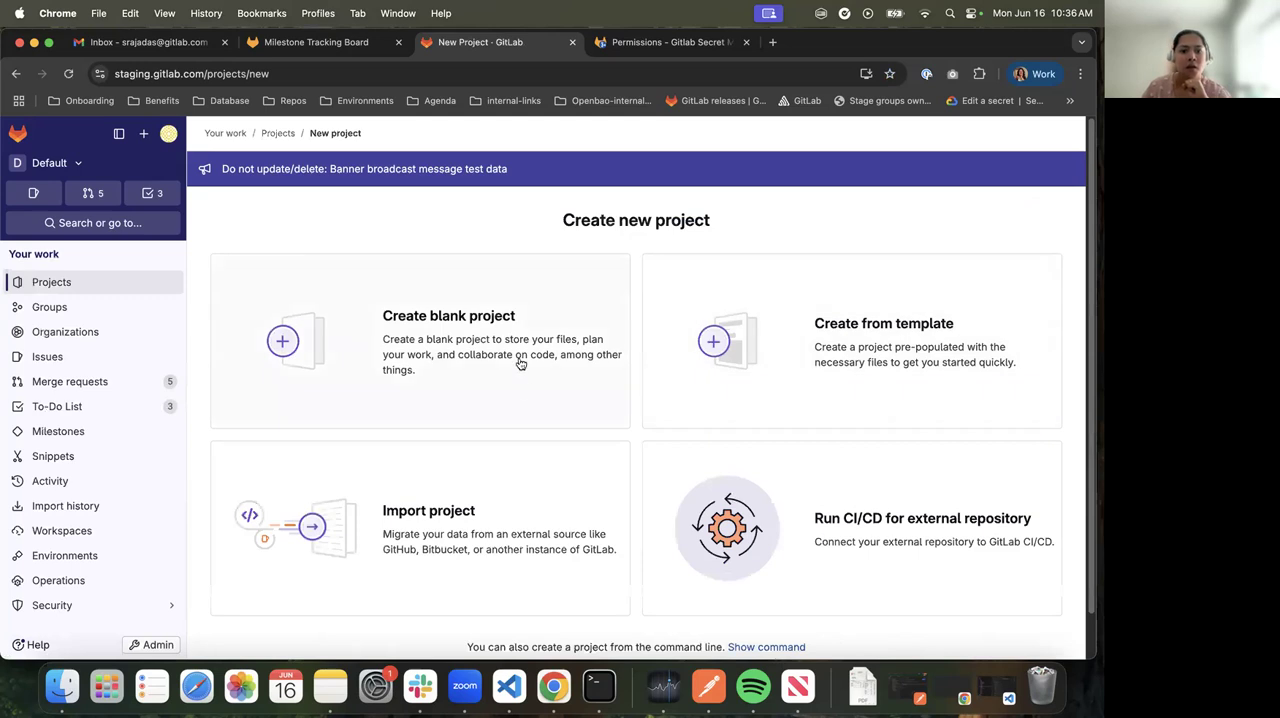
left_click(525, 388)
Name the new project GitlabSecretsManager
type("Openab")
key("BackSpace")
key("BackSpace")
type("bai")
key("BackSpace")
key("BackSpace")
key("BackSpace")
key("BackSpace")
key("BackSpace")
type("Gitla")
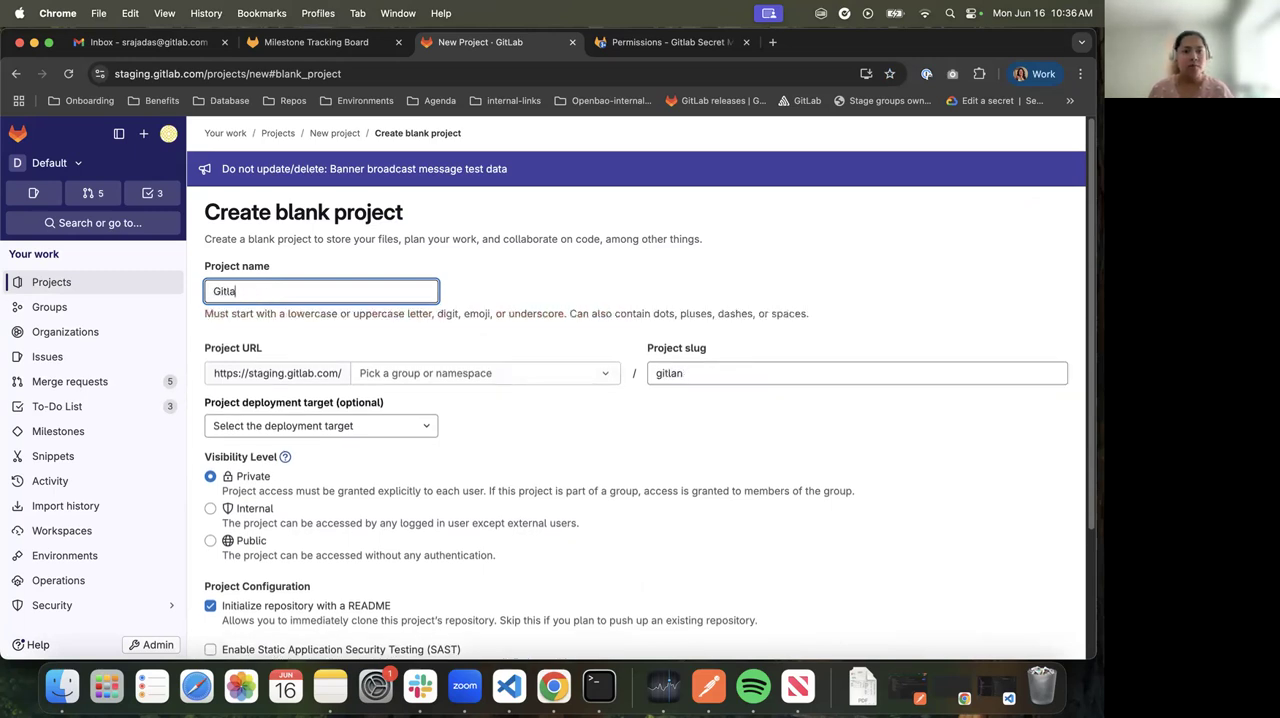
type("bSecretsManager")
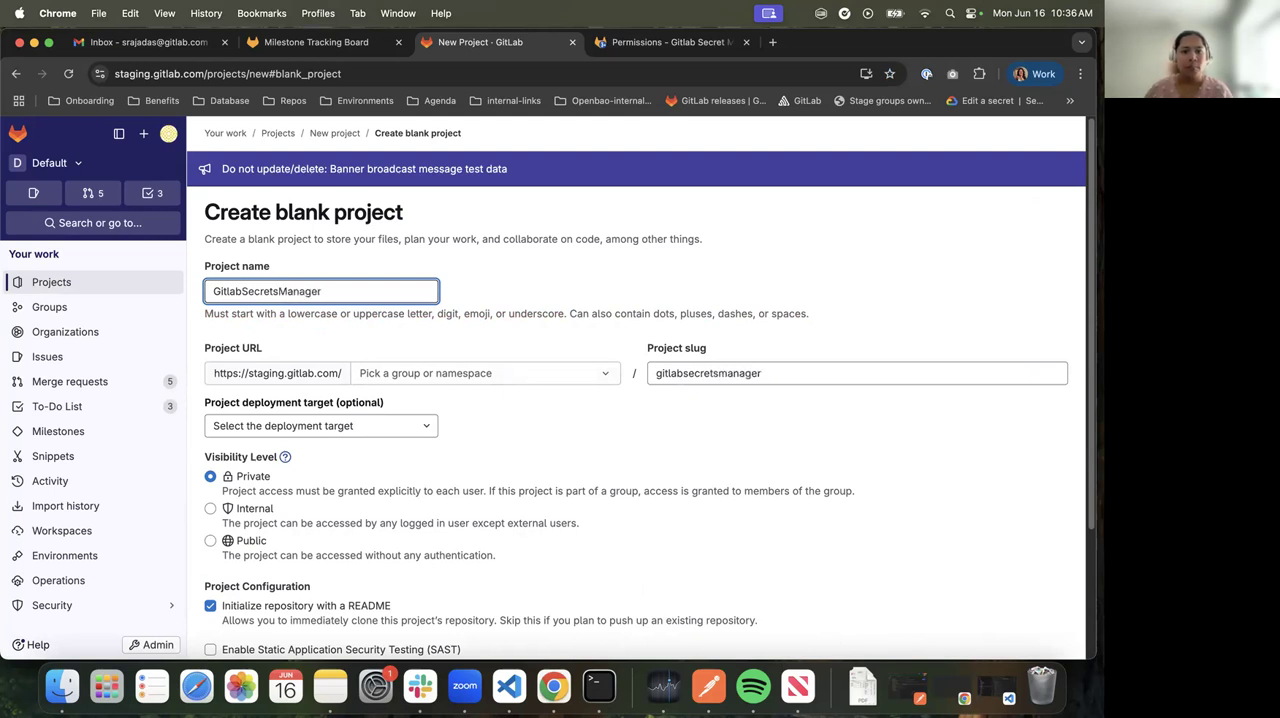
Place the project in the ai-testing-group namespace and create it with the default configuration
left_click(480, 373)
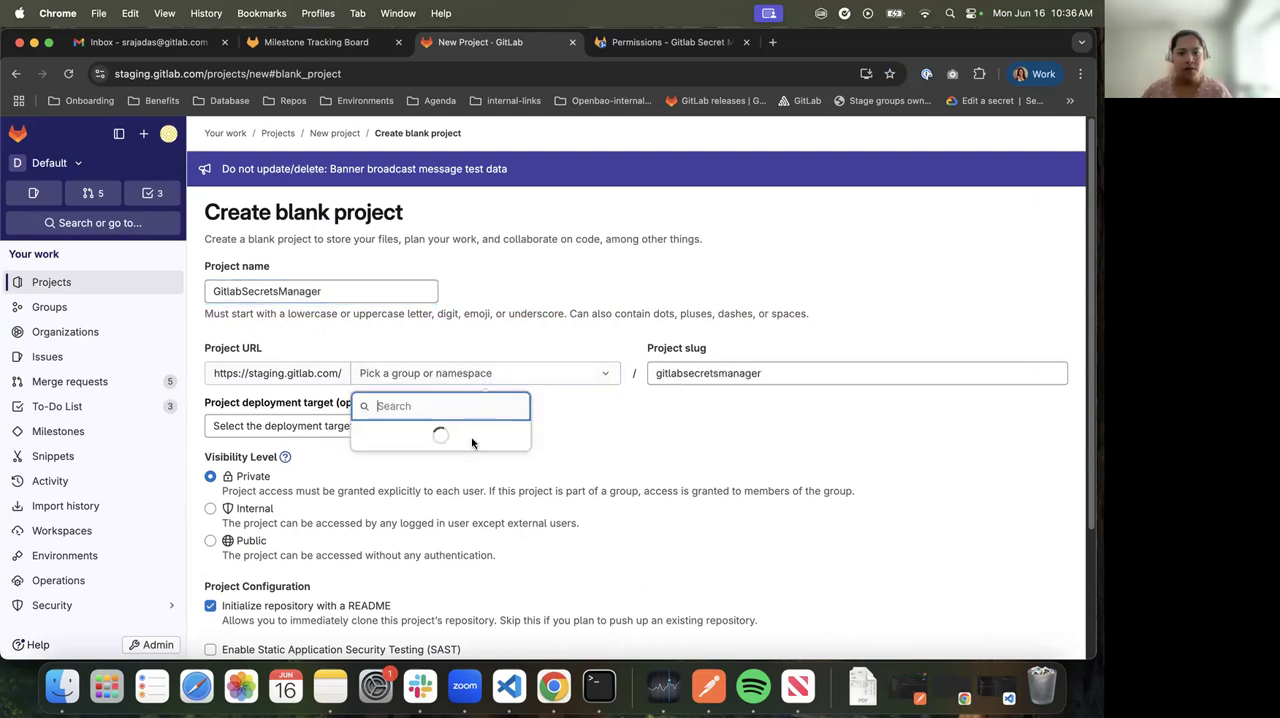
left_click(452, 483)
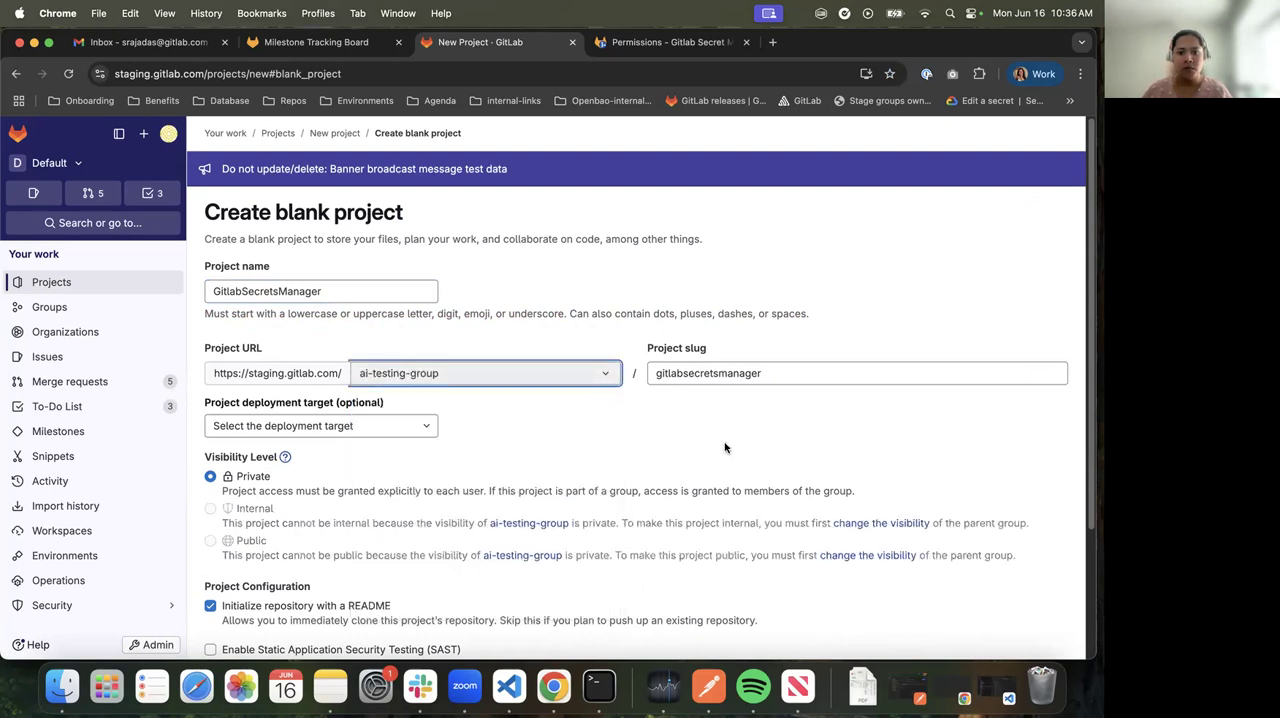
scroll(255, 430, "down", 4)
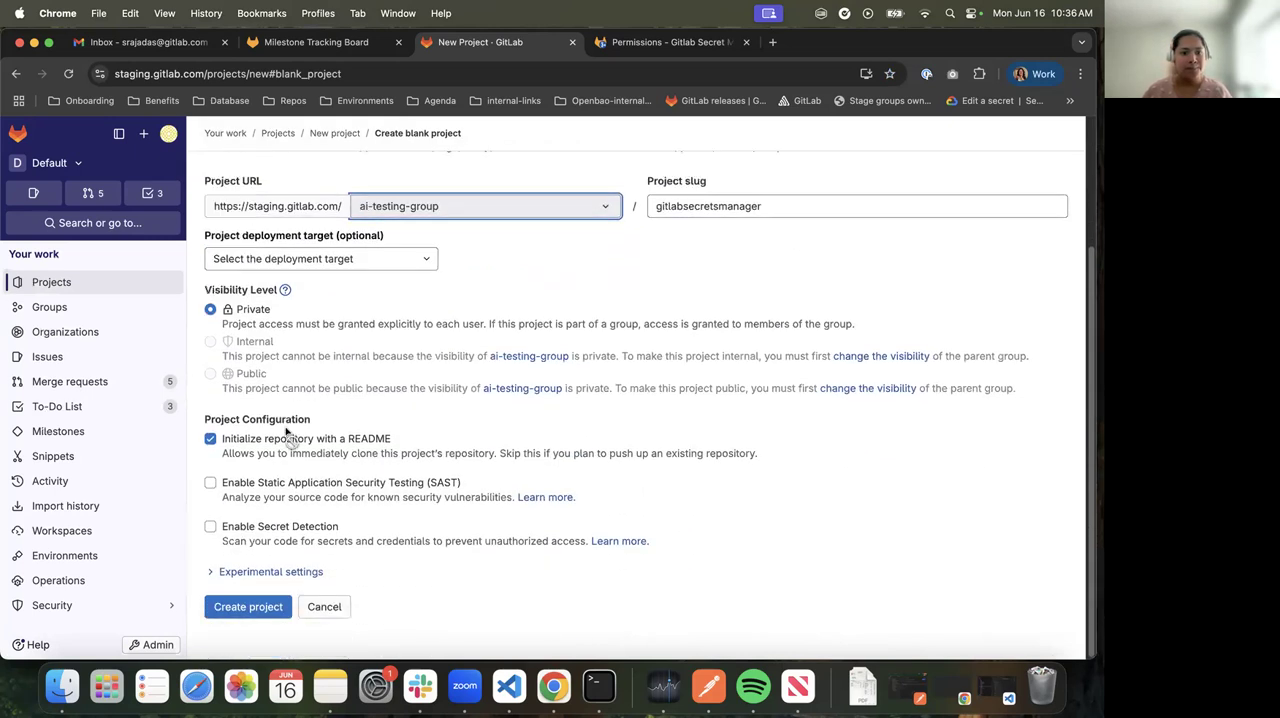
left_click(237, 608)
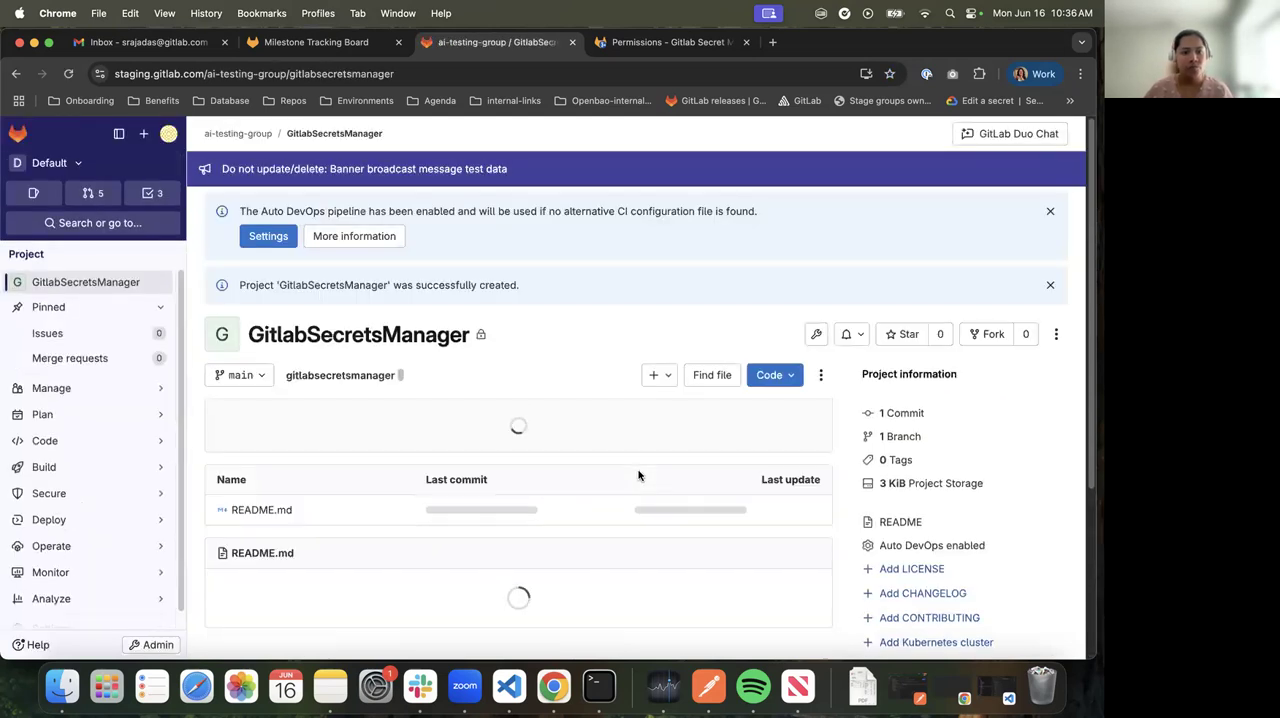
Open the general settings of the GitlabSecretsManager project
scroll(111, 523, "down", 1)
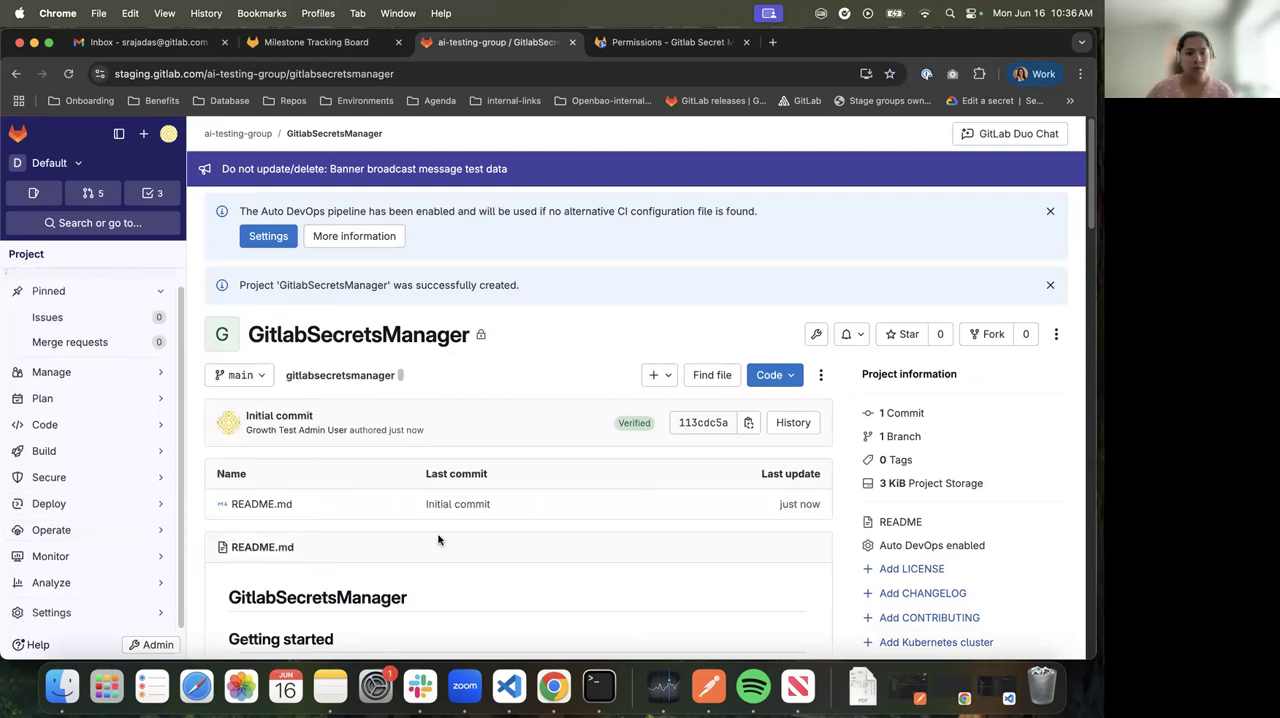
scroll(491, 537, "down", 1)
mouse_move(72, 612)
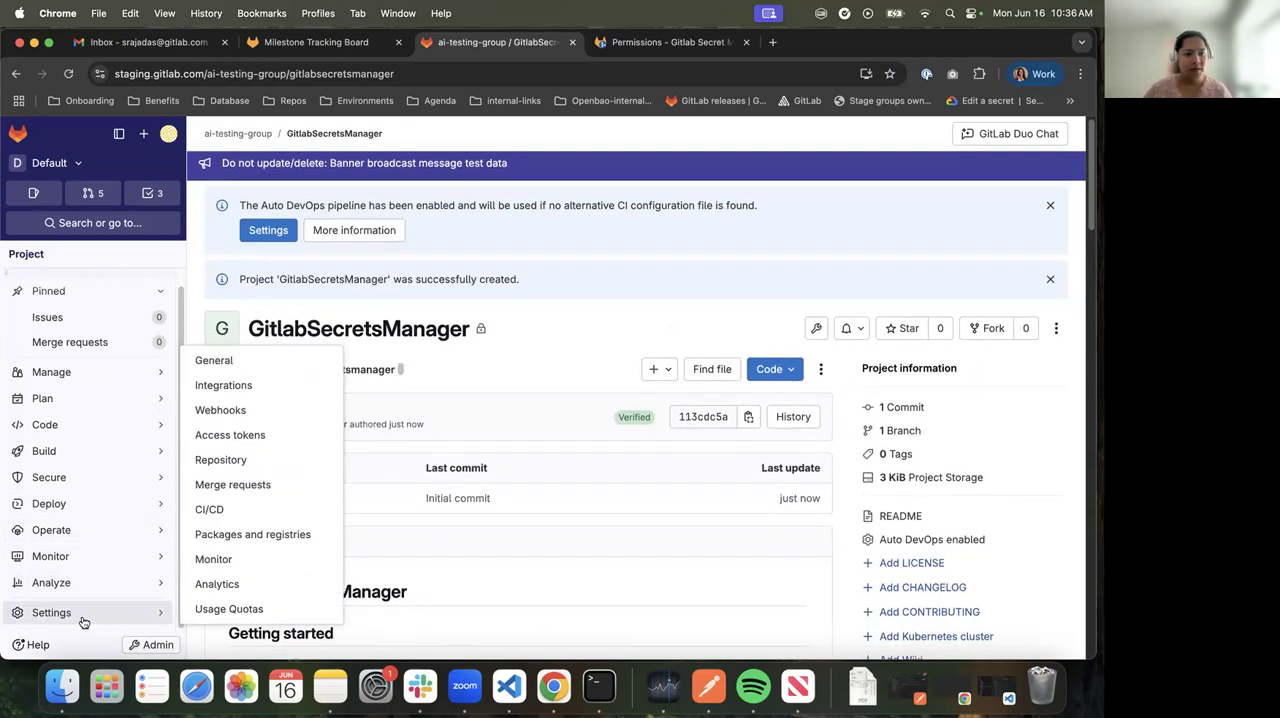
left_click(252, 364)
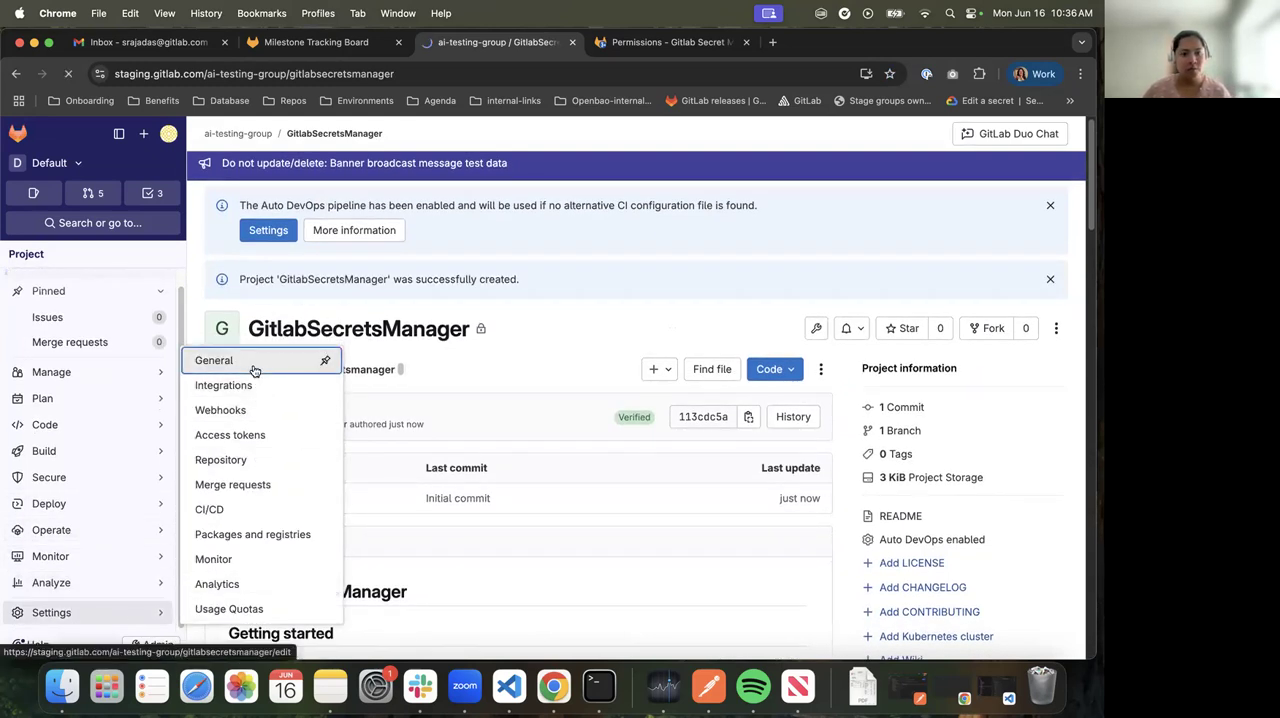
Enable Secrets Manager in the project's visibility, features and permissions settings
scroll(320, 480, "down", 5)
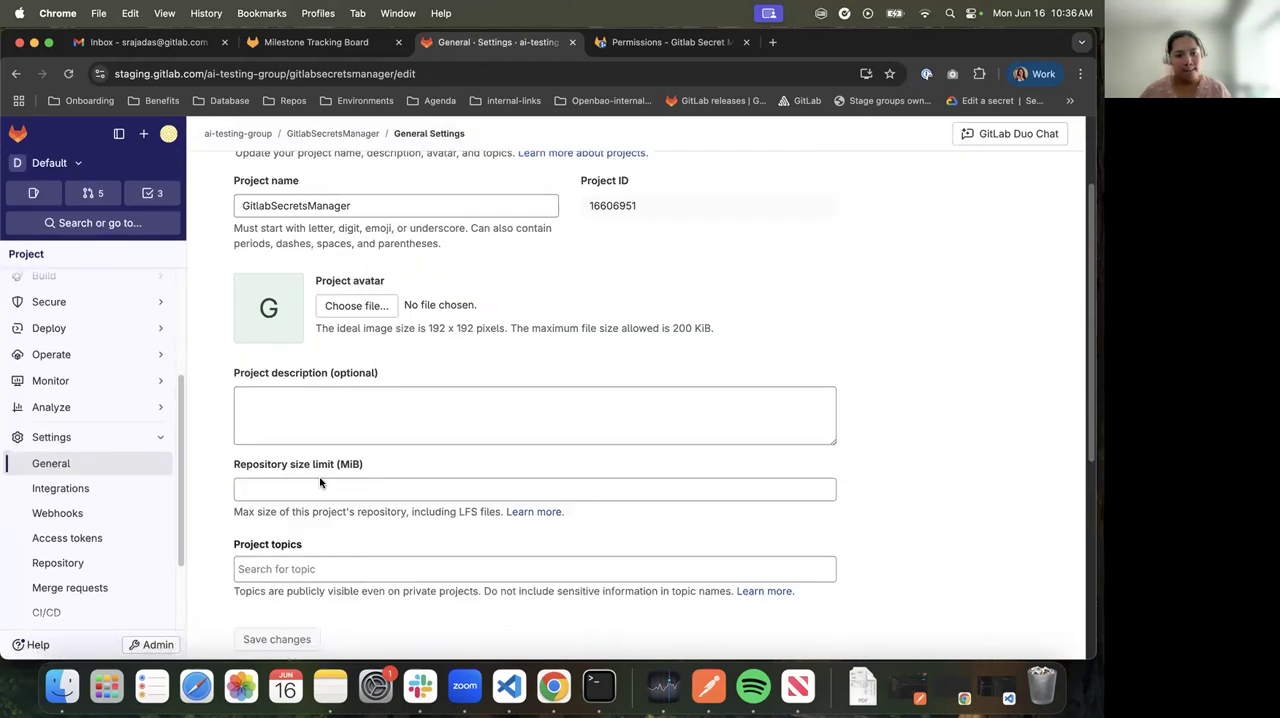
left_click(215, 405)
scroll(420, 432, "down", 10)
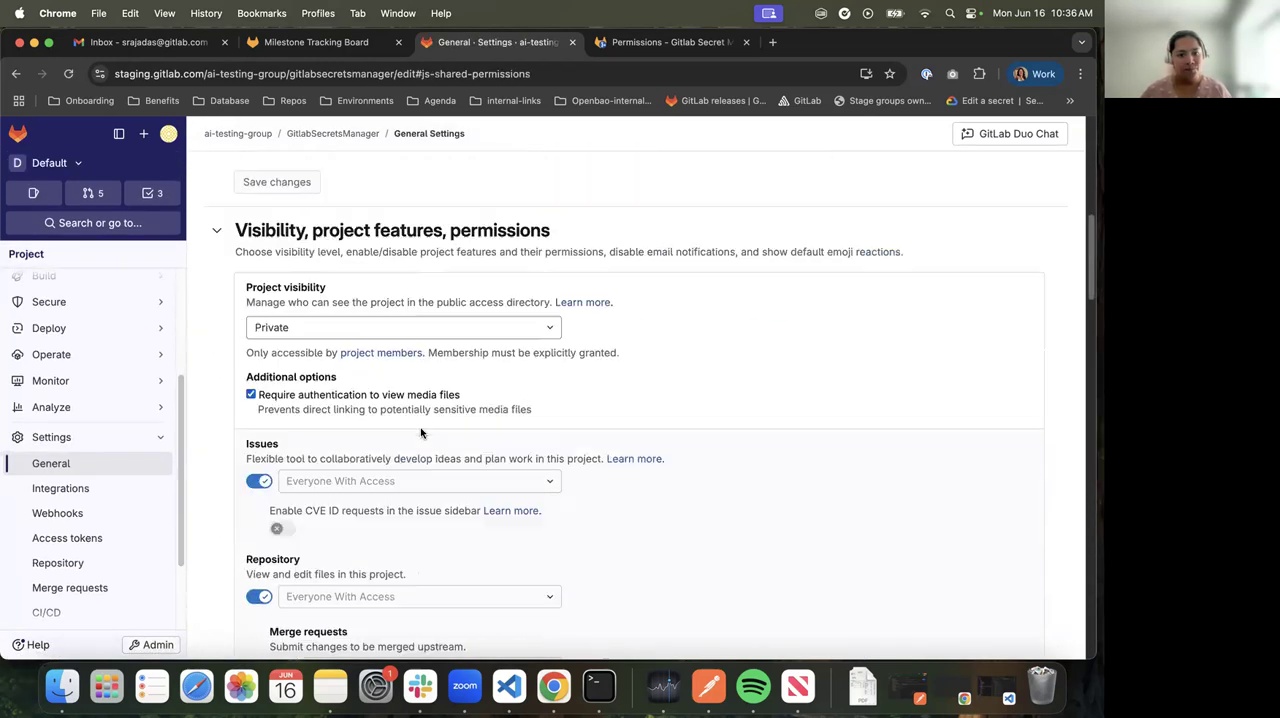
scroll(420, 432, "down", 15)
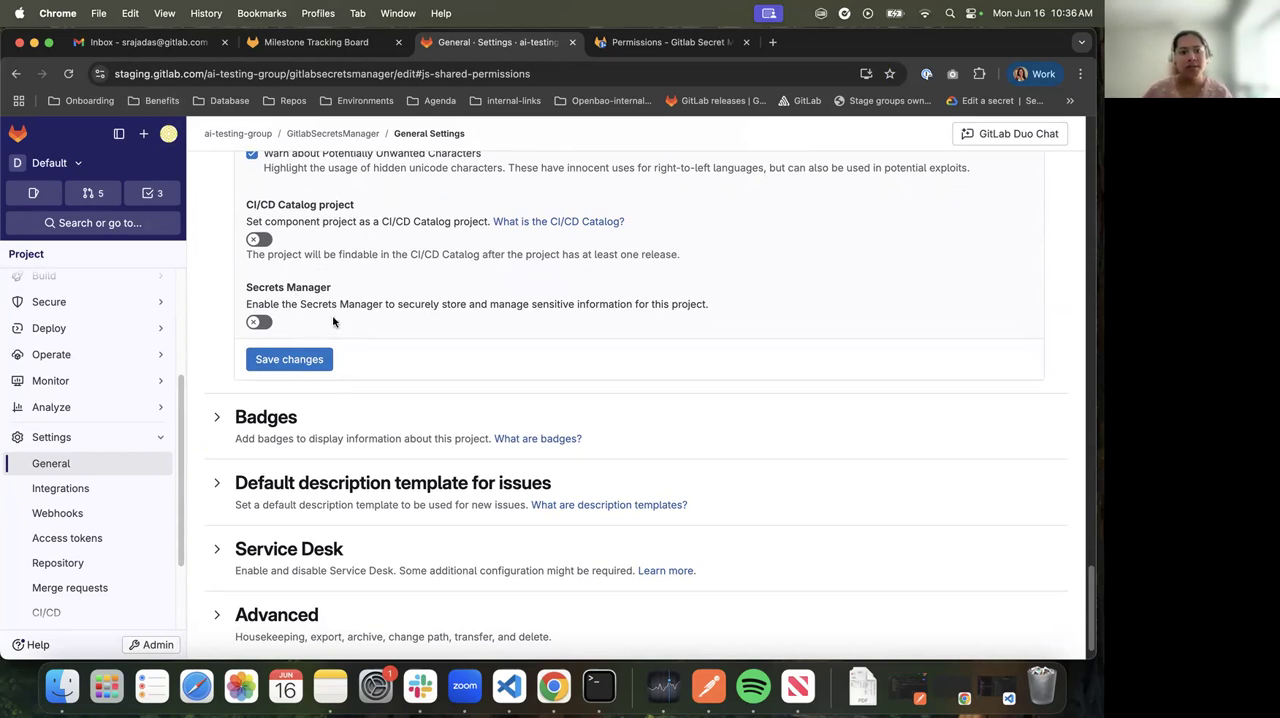
left_click(264, 322)
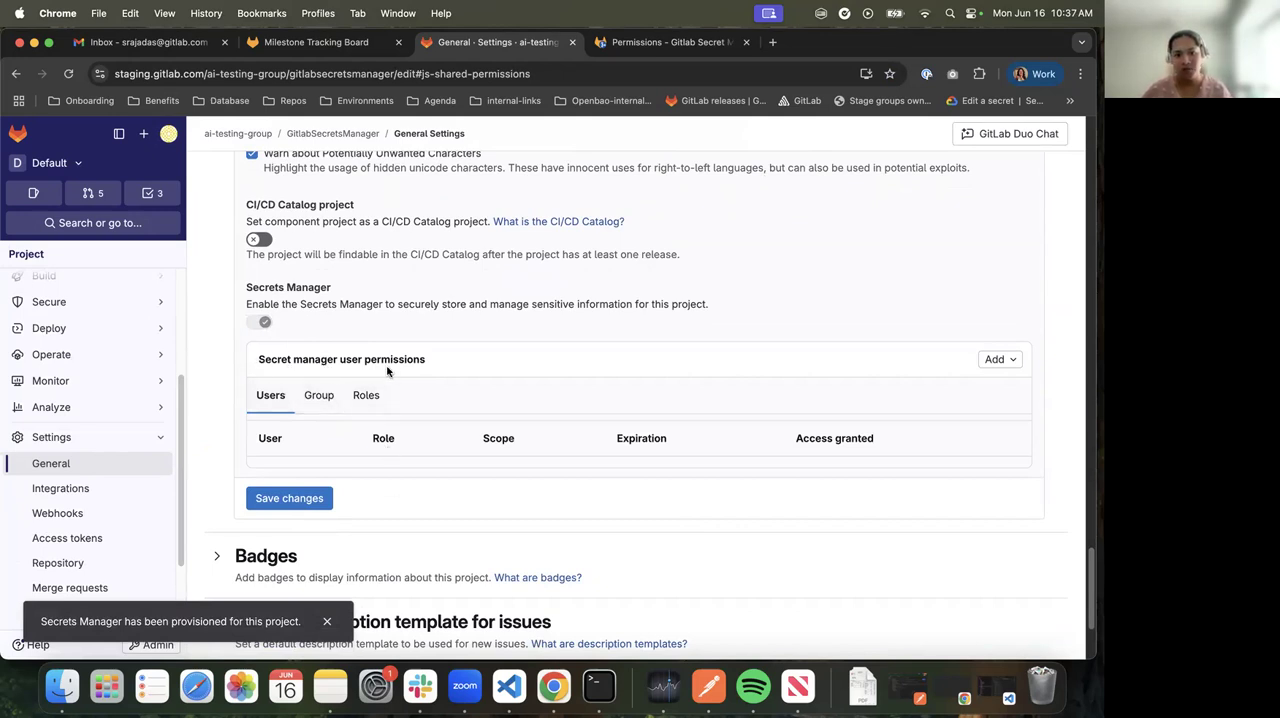
Examine which kinds of members can be added to the Secrets Manager user permissions
left_click(982, 364)
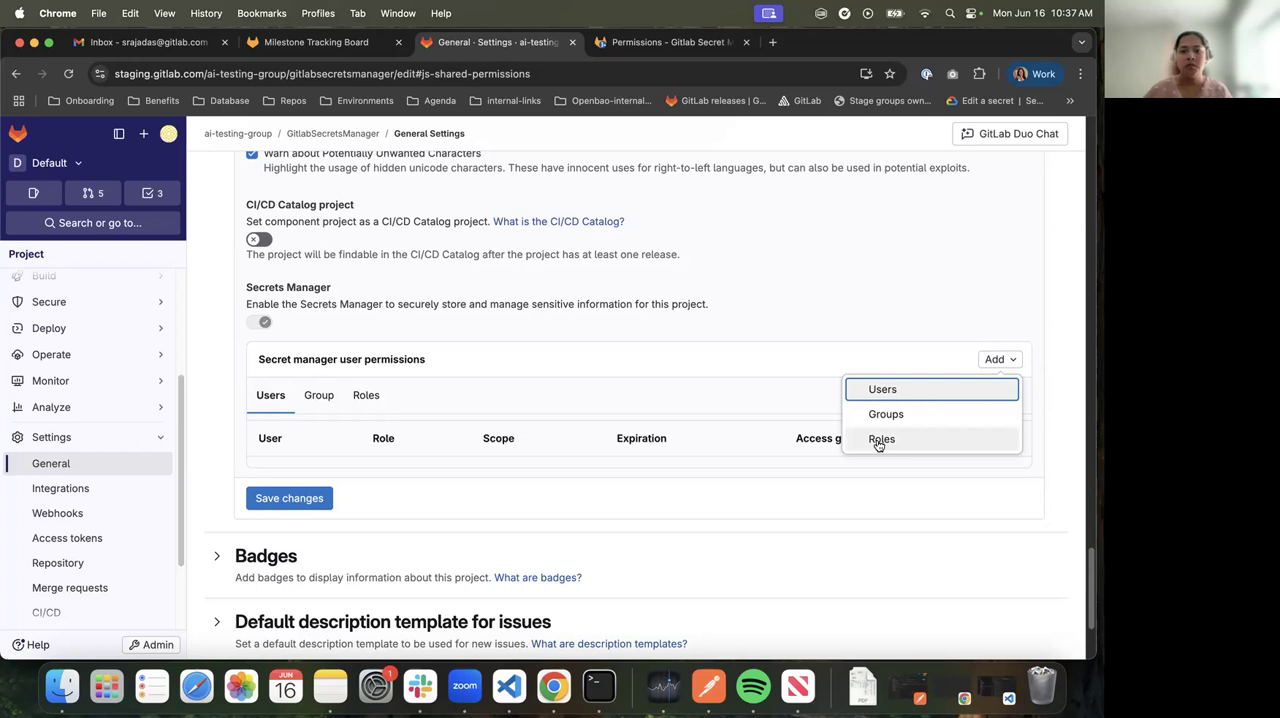
left_click(404, 507)
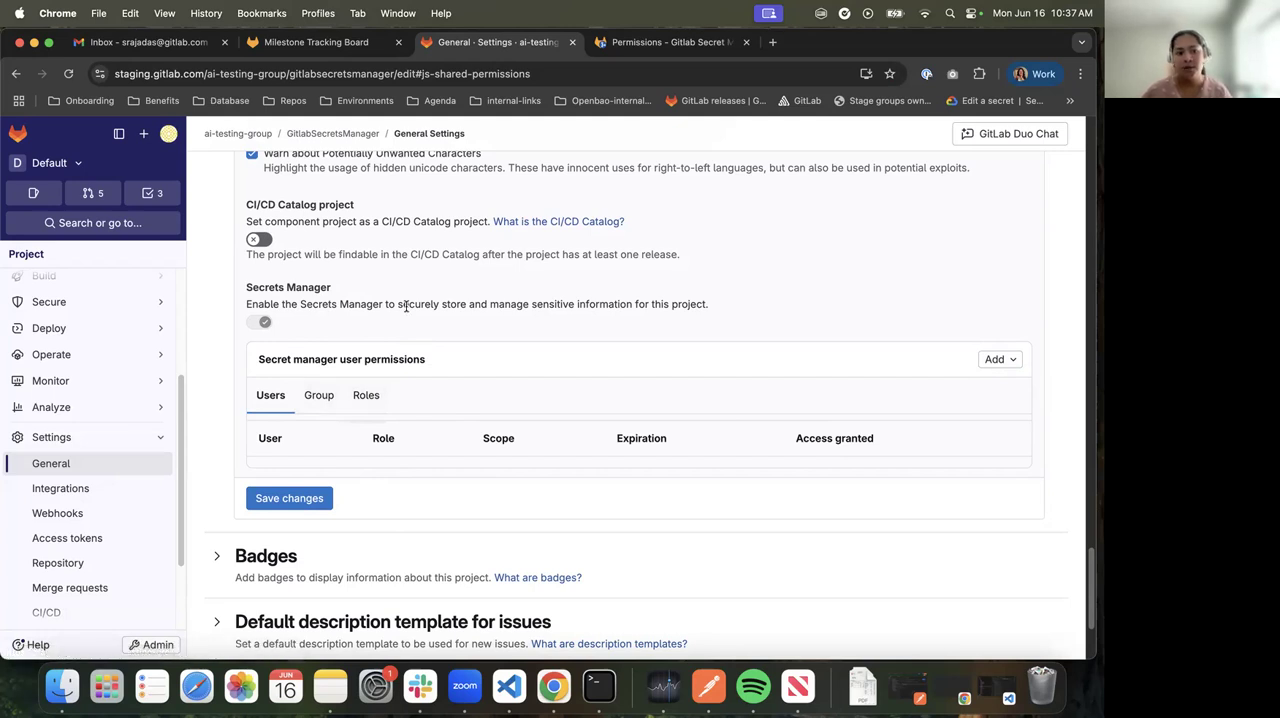
Look through the project navigation, including the Secure section, for the secrets manager page
scroll(100, 455, "down", 1)
mouse_move(101, 391)
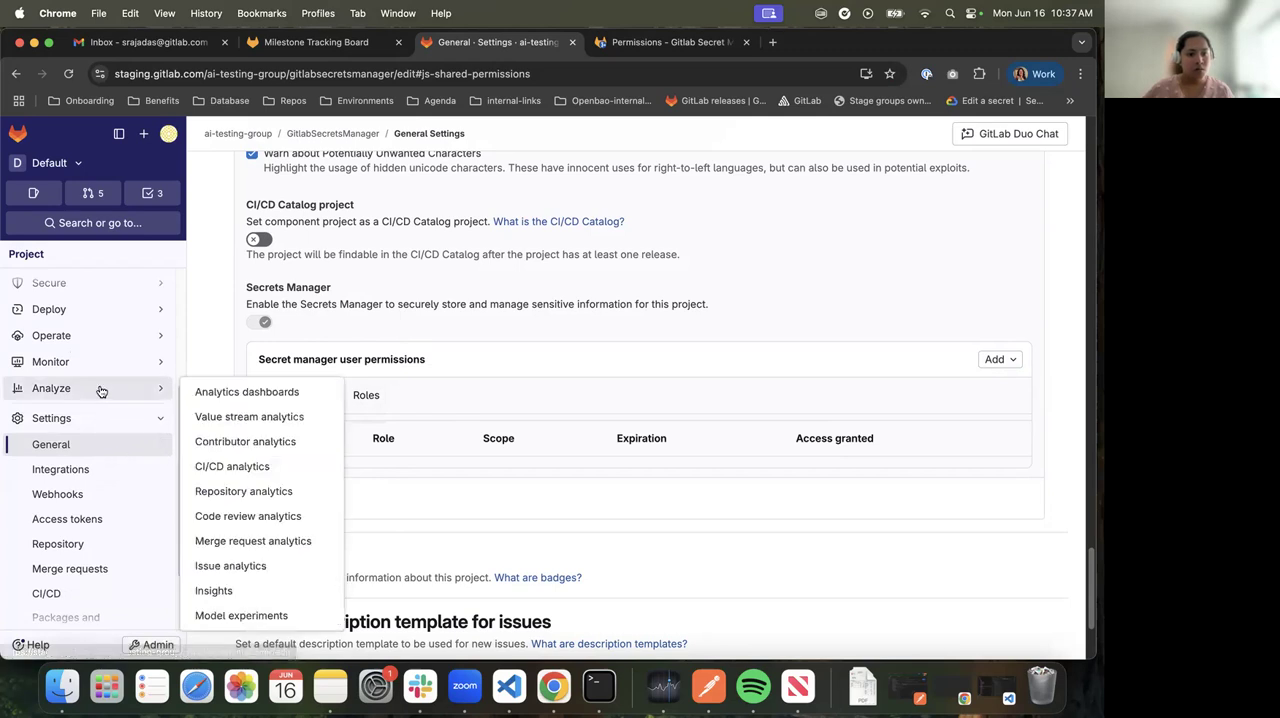
scroll(101, 391, "up", 5)
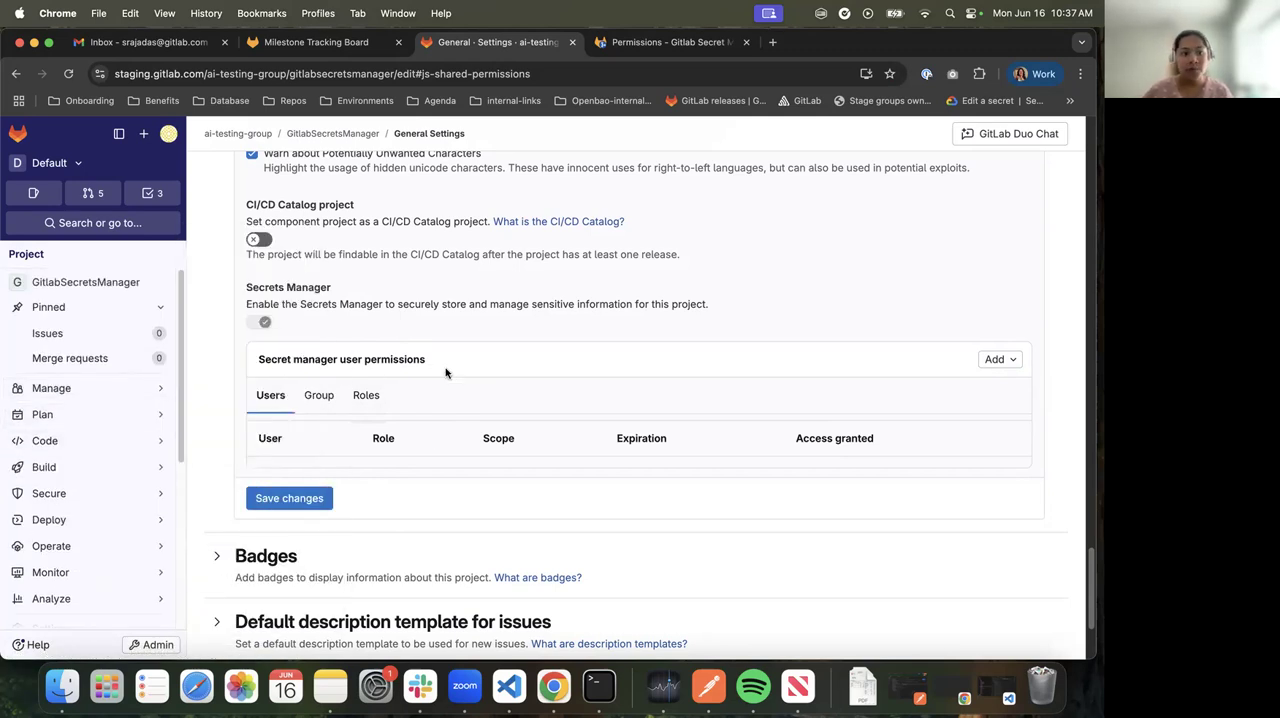
mouse_move(80, 501)
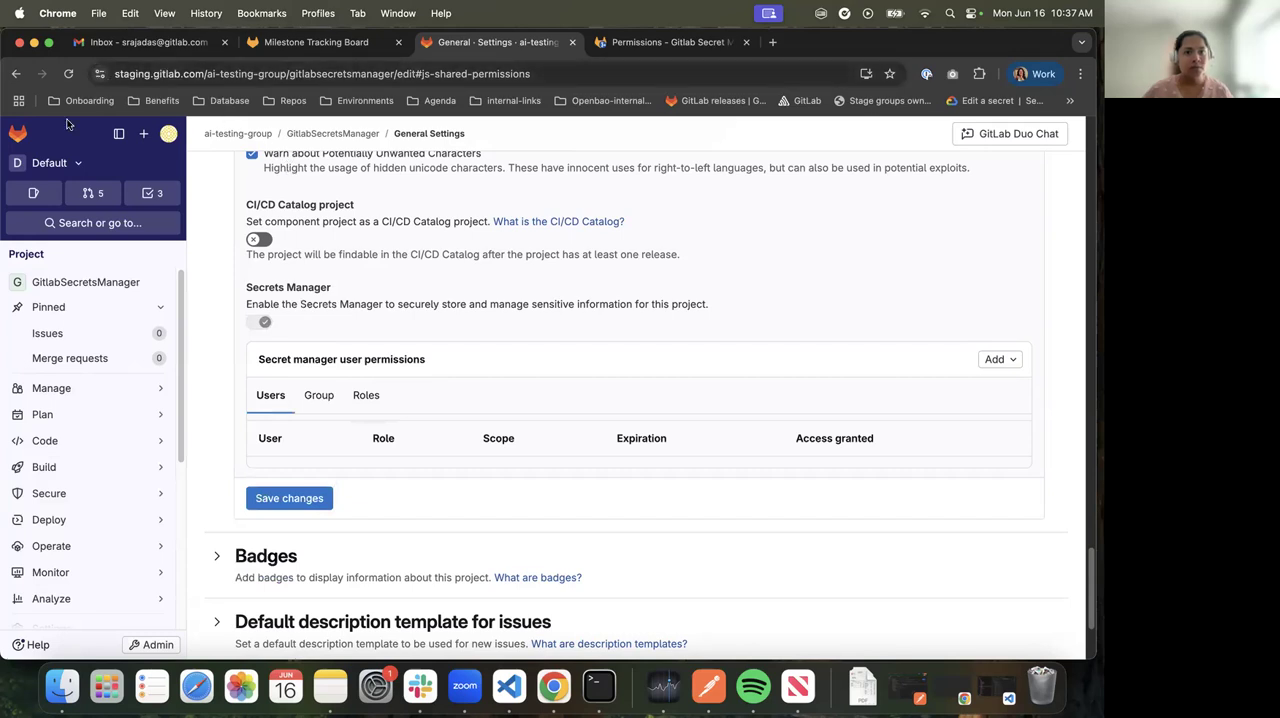
mouse_move(66, 425)
left_click(58, 493)
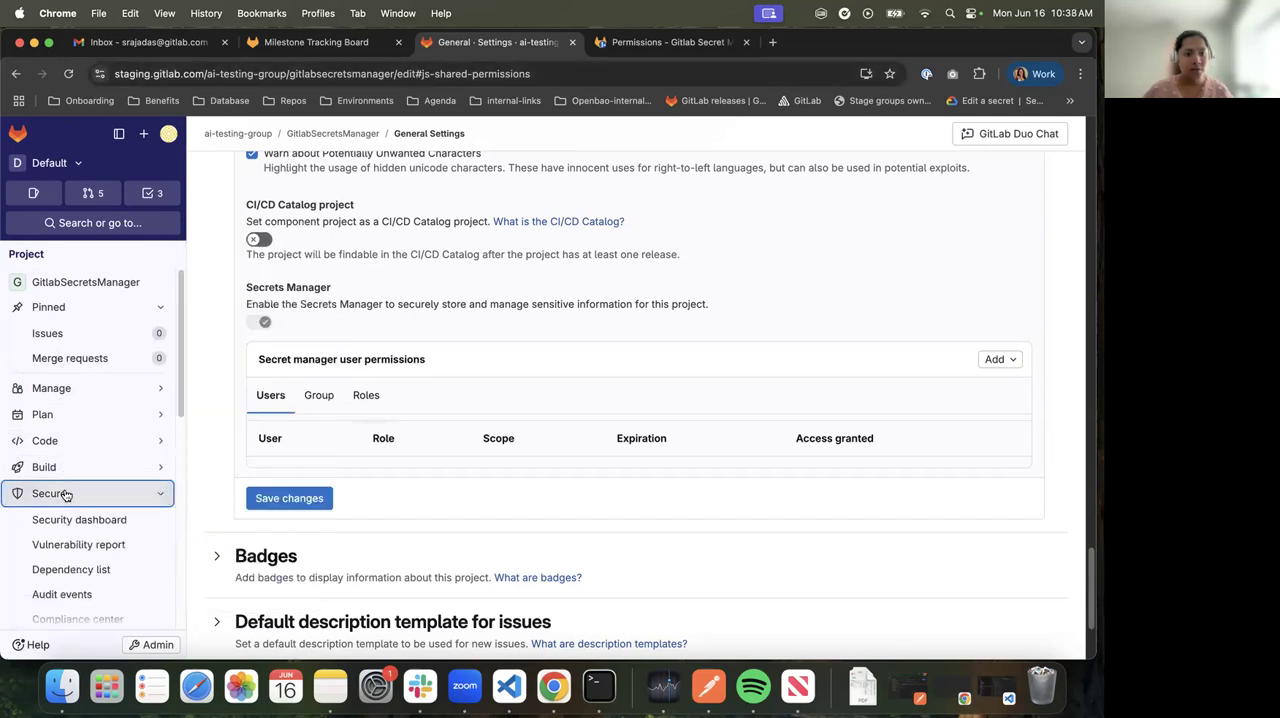
scroll(66, 483, "down", 3)
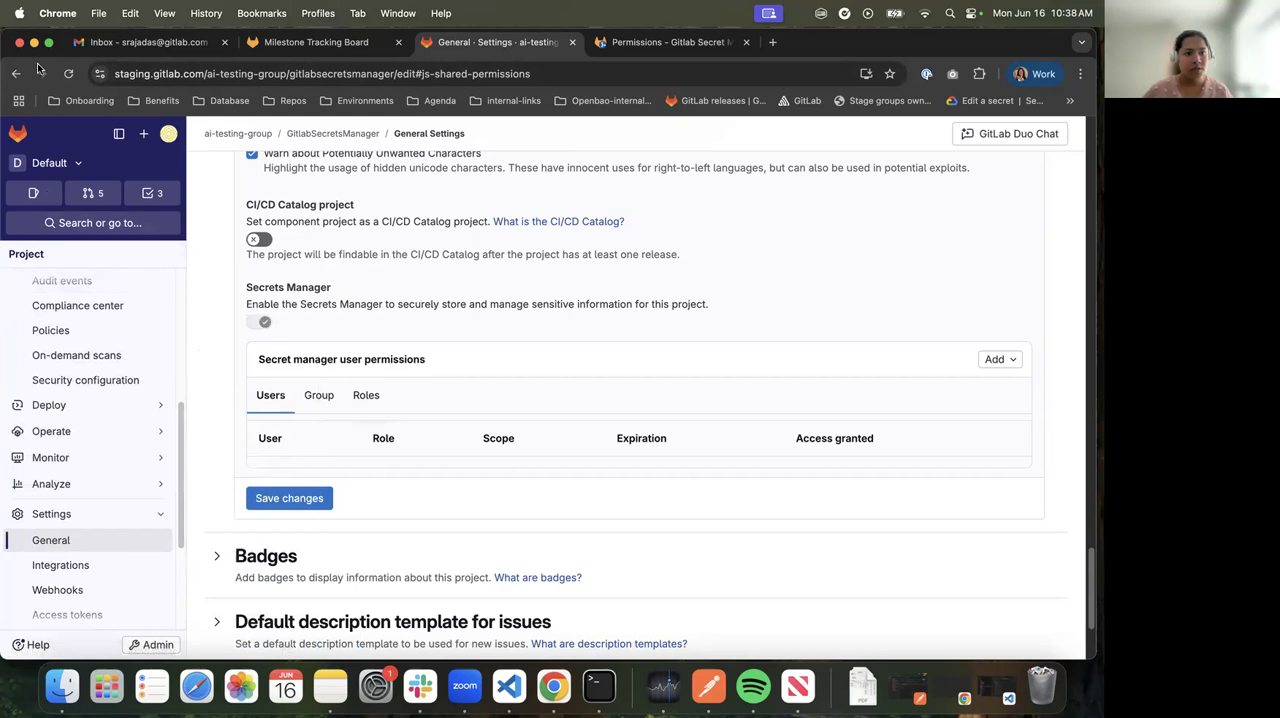
Reload the general settings page and save the project's changes
left_click(69, 74)
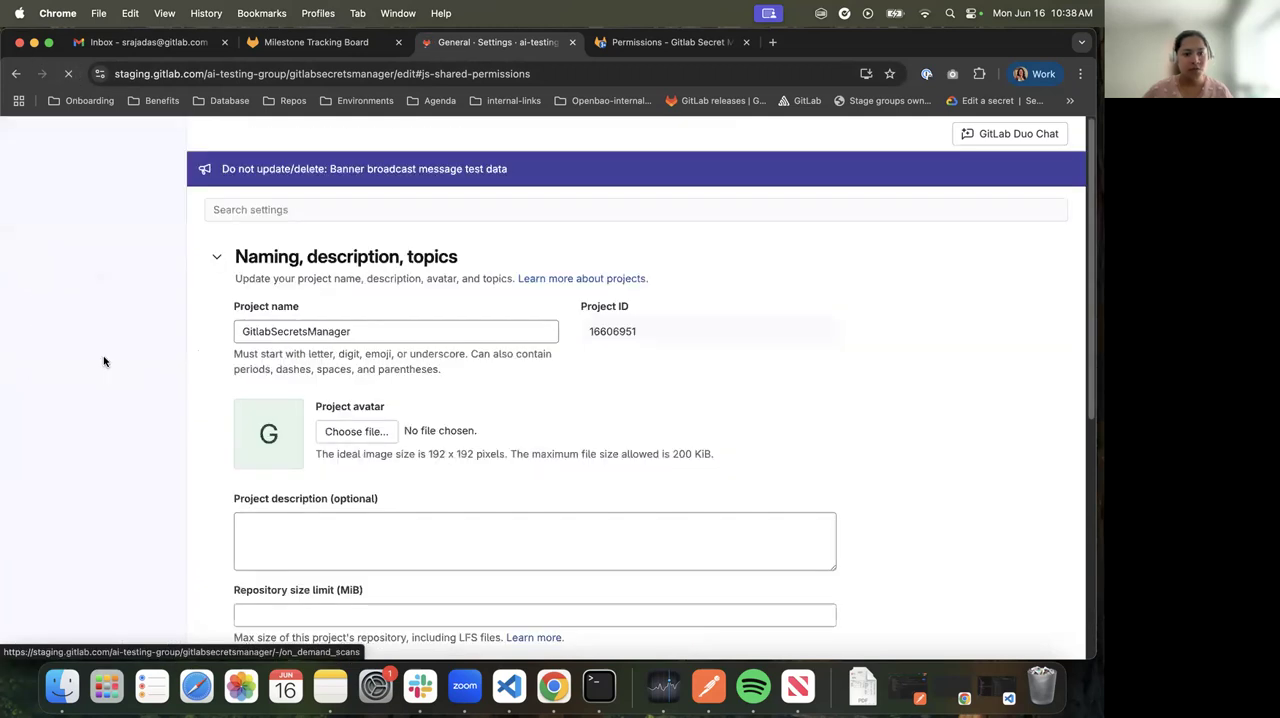
mouse_move(119, 368)
left_click(289, 553)
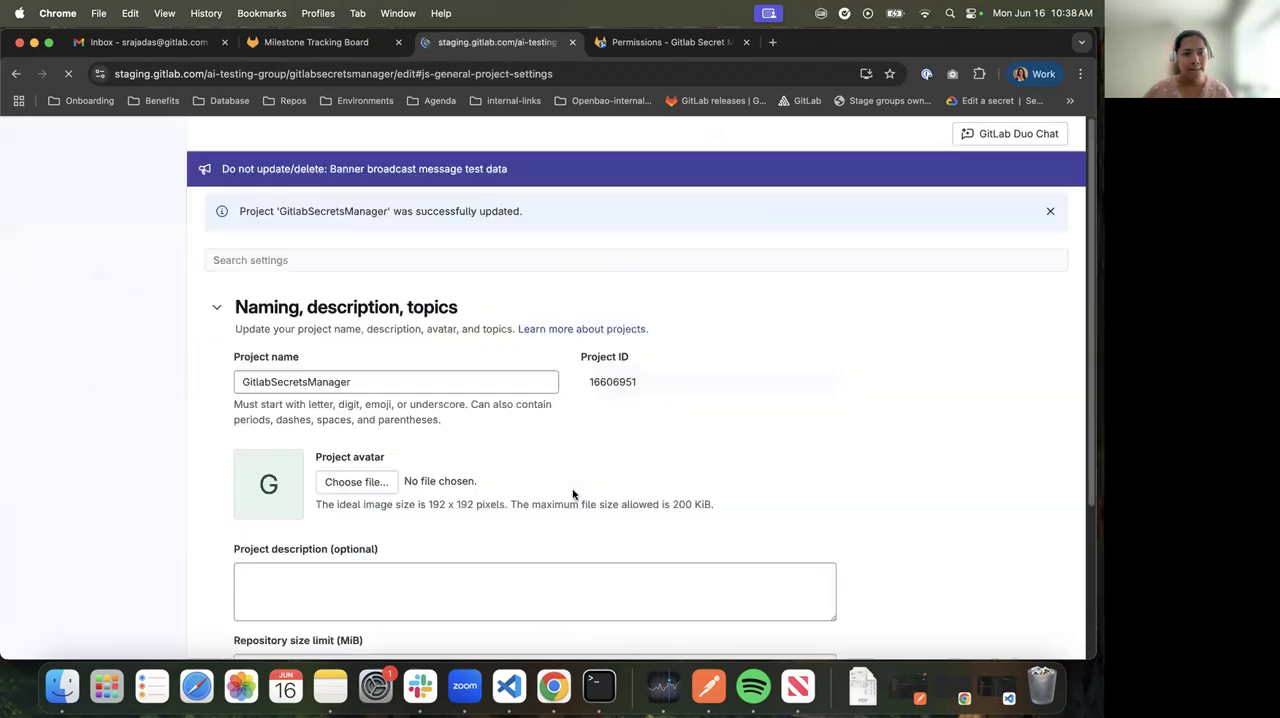
Open the project's Secrets manager page from the Secure section
scroll(80, 440, "up", 3)
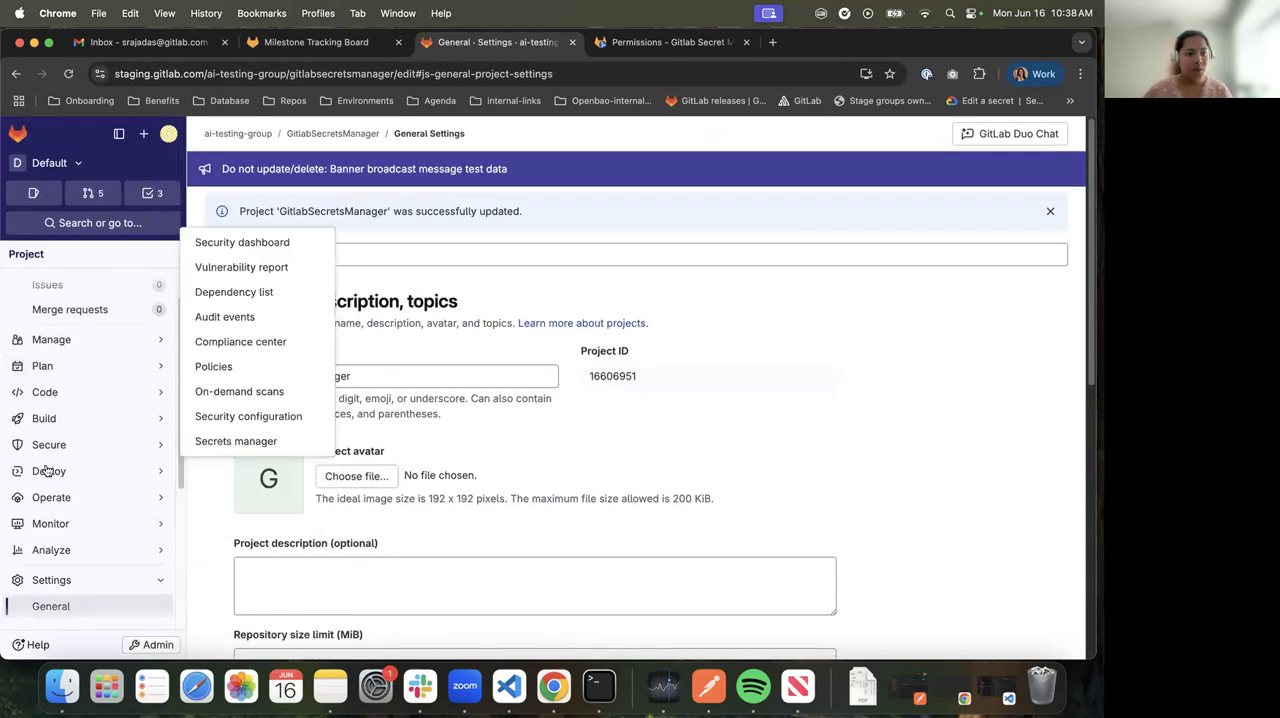
mouse_move(62, 398)
mouse_move(54, 468)
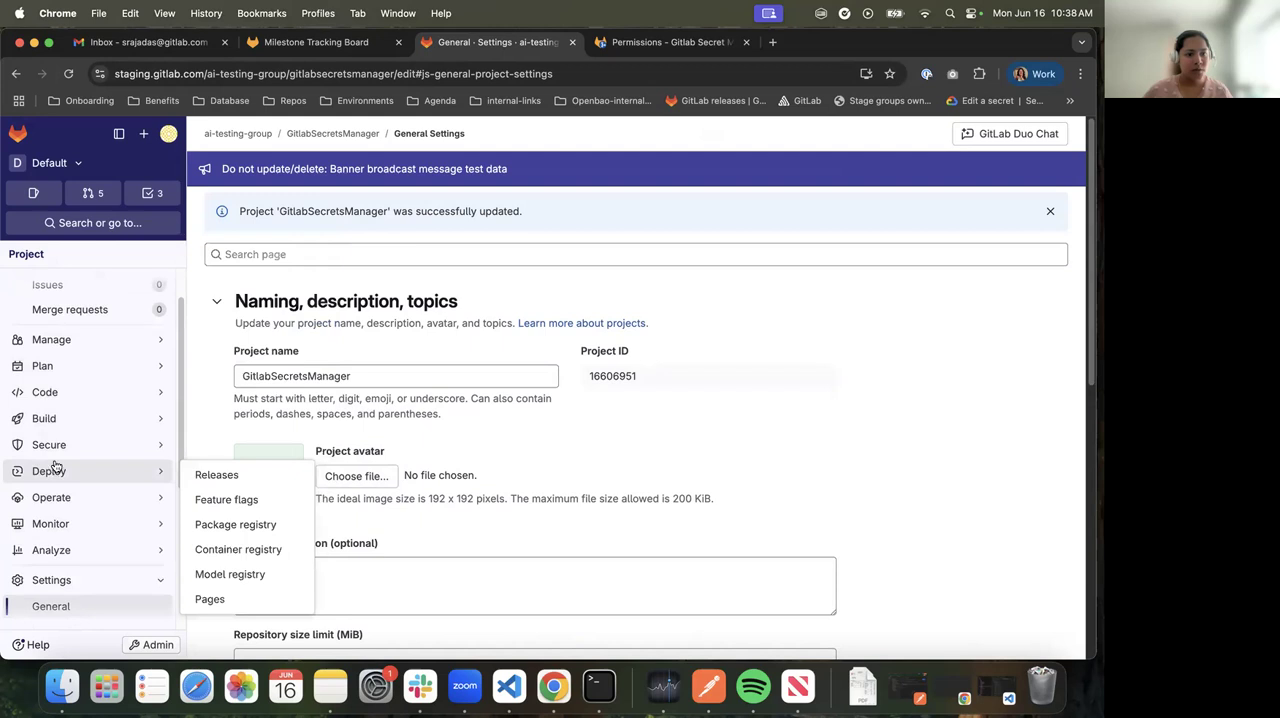
left_click(226, 446)
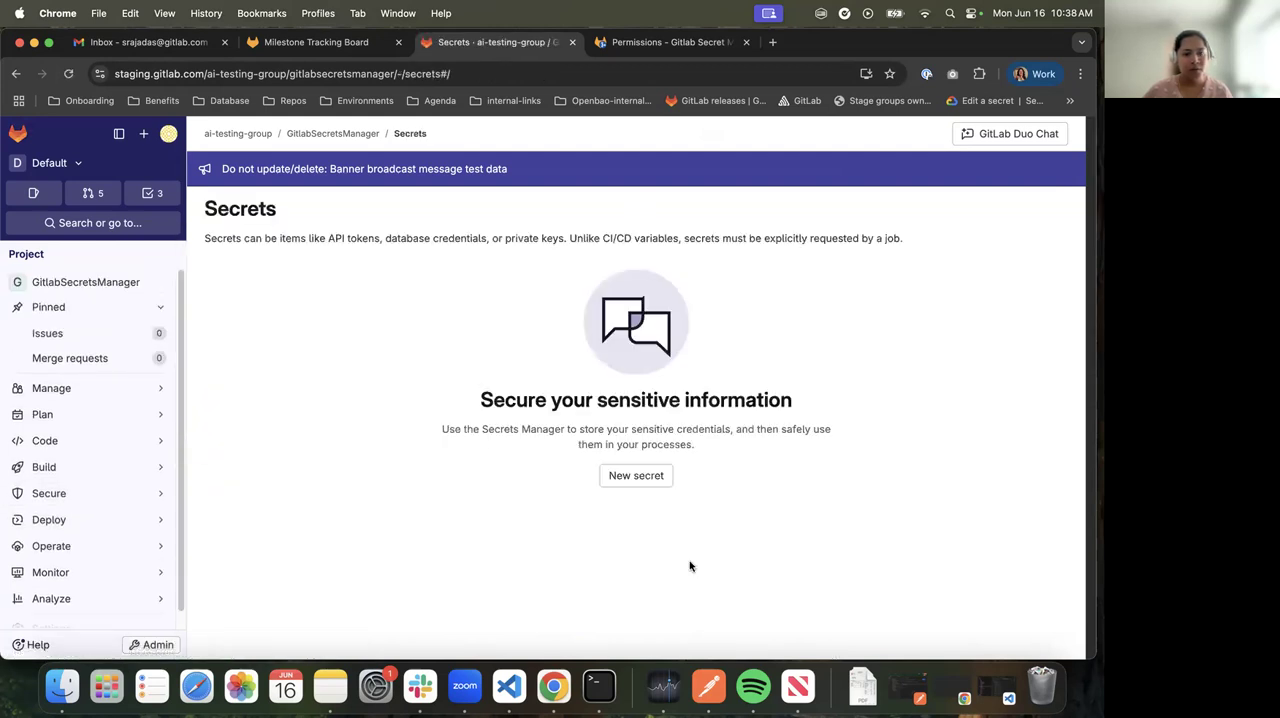
Start a new secret with DB_USERNAME as both name and value, and describe it as "Username for the Database"
left_click(640, 483)
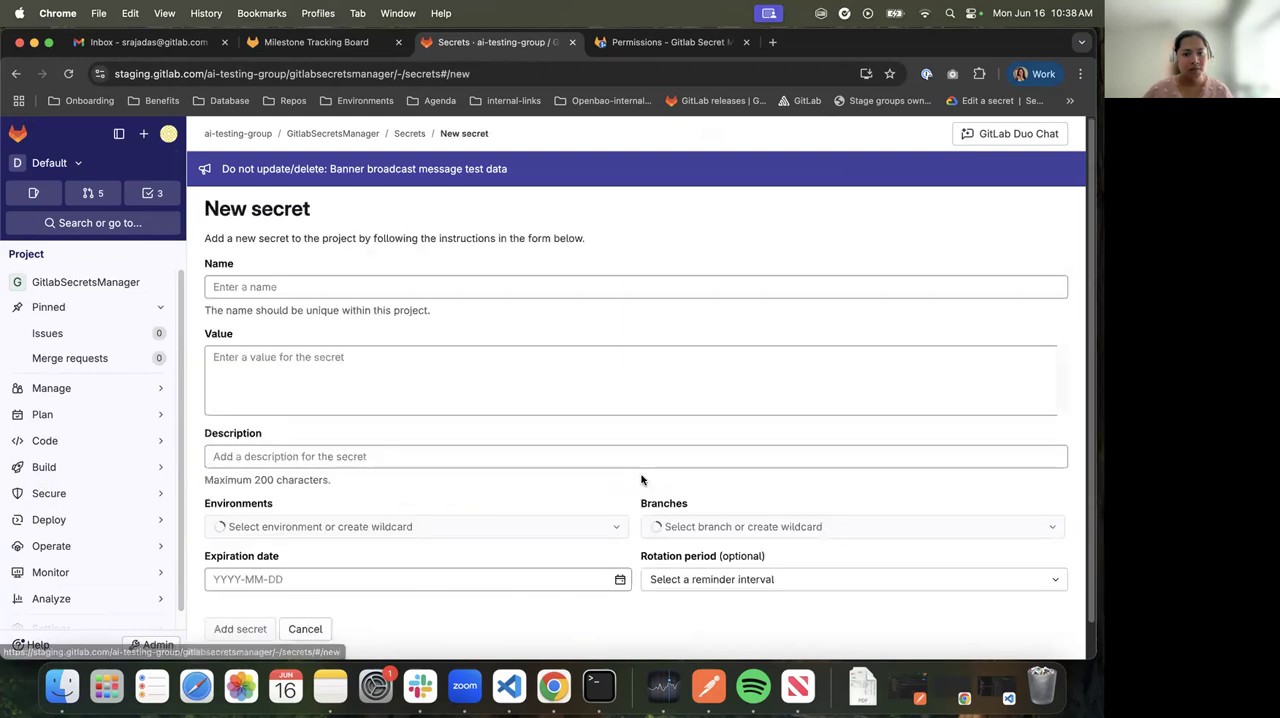
left_click(258, 287)
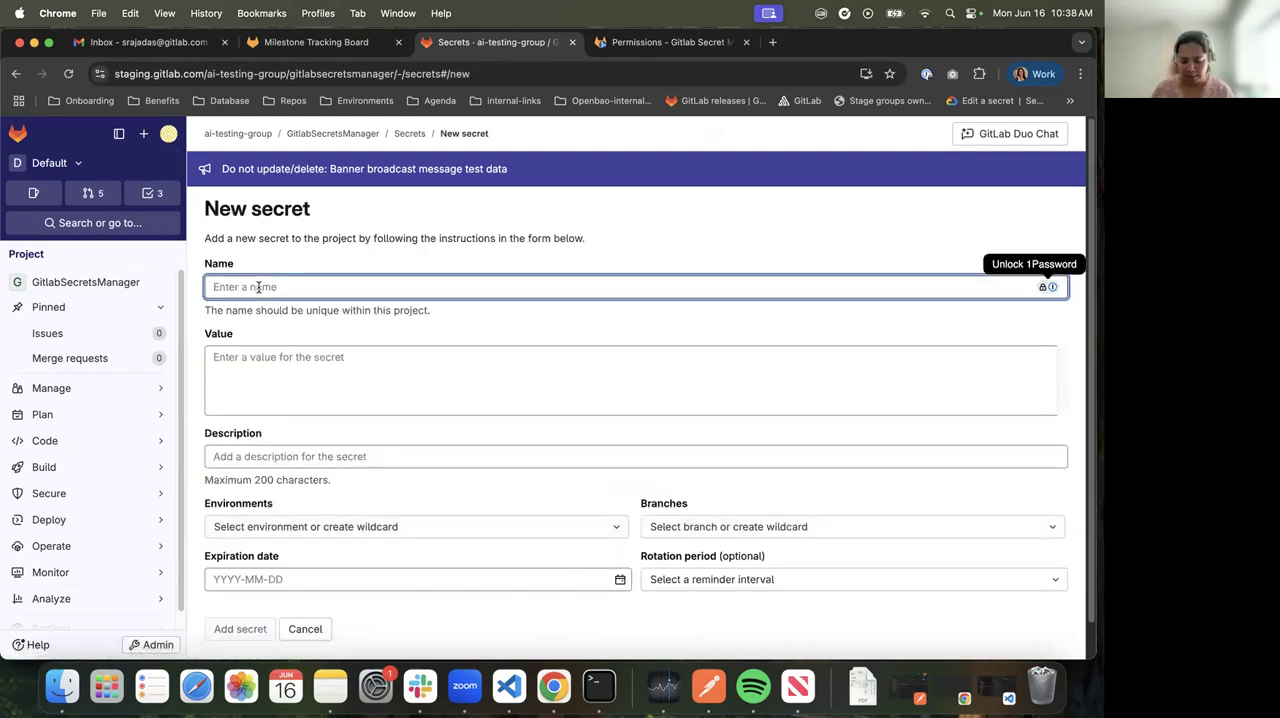
type("DB_USERNAME")
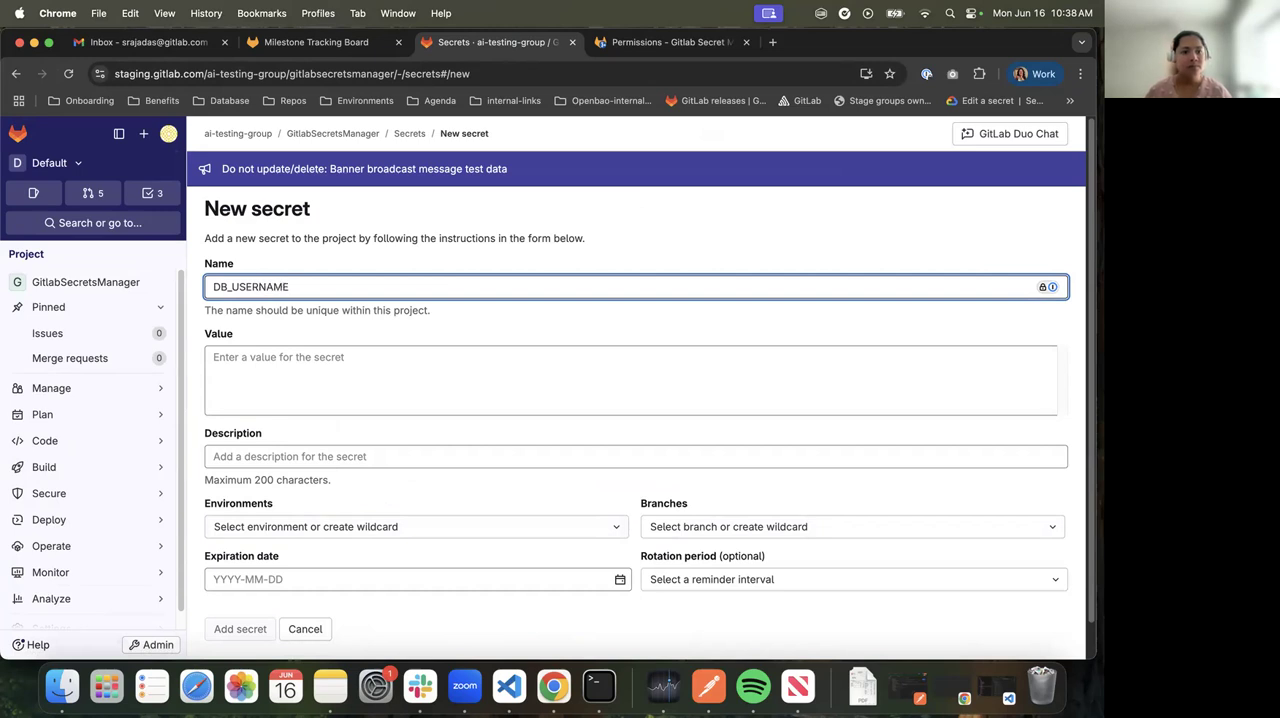
key("super+a")
key("super+c")
left_click(249, 380)
key("super+v")
left_click(295, 420)
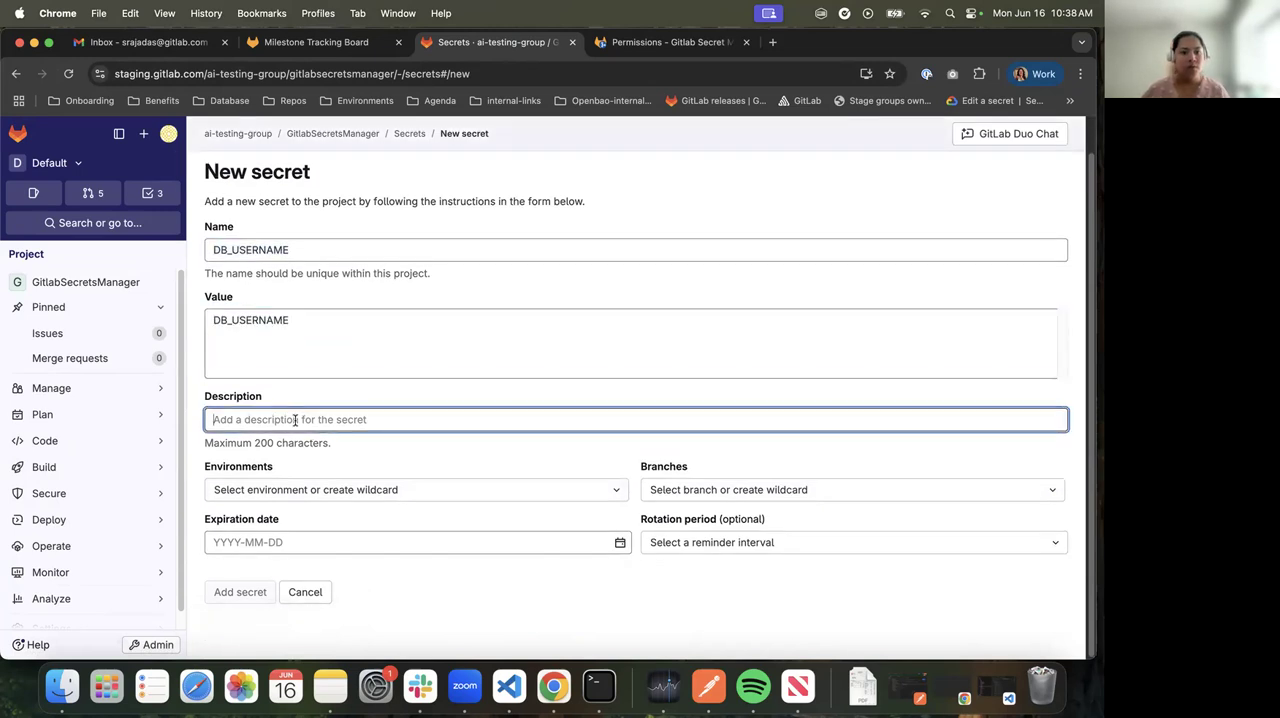
type("Username for the Database")
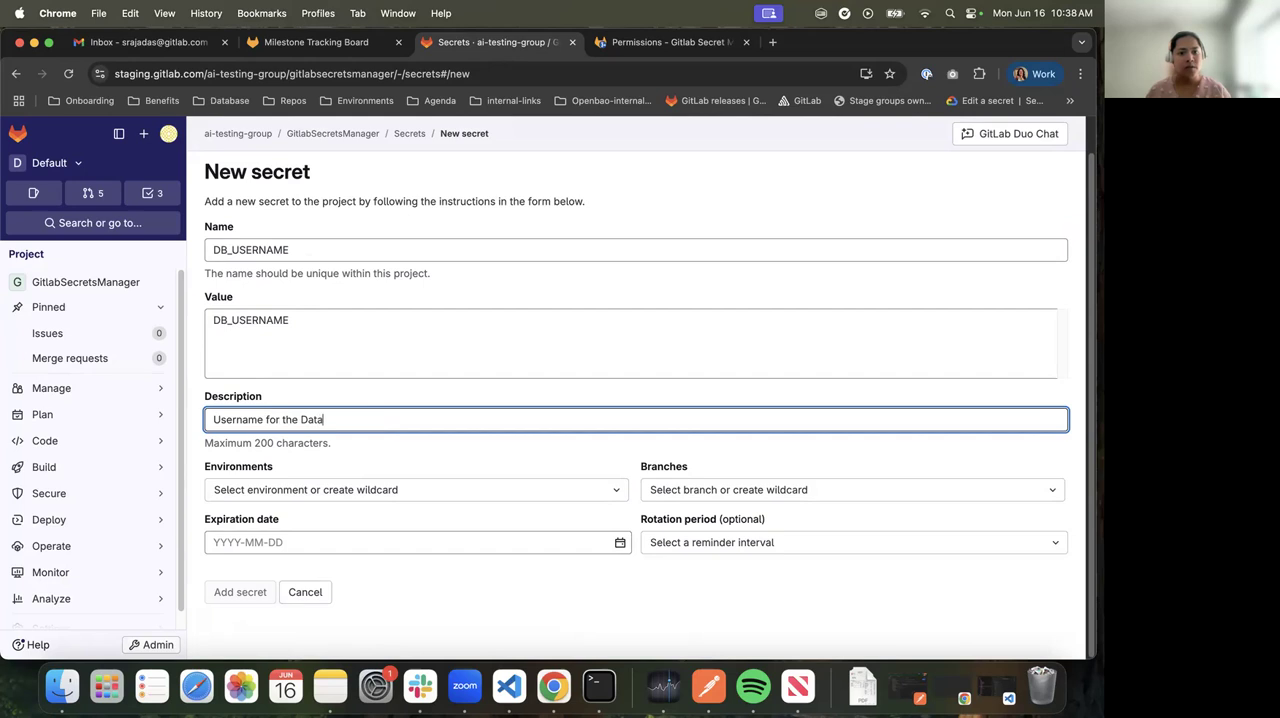
Scope the secret to the All (default) environments and the main branch
left_click(384, 494)
left_click(296, 408)
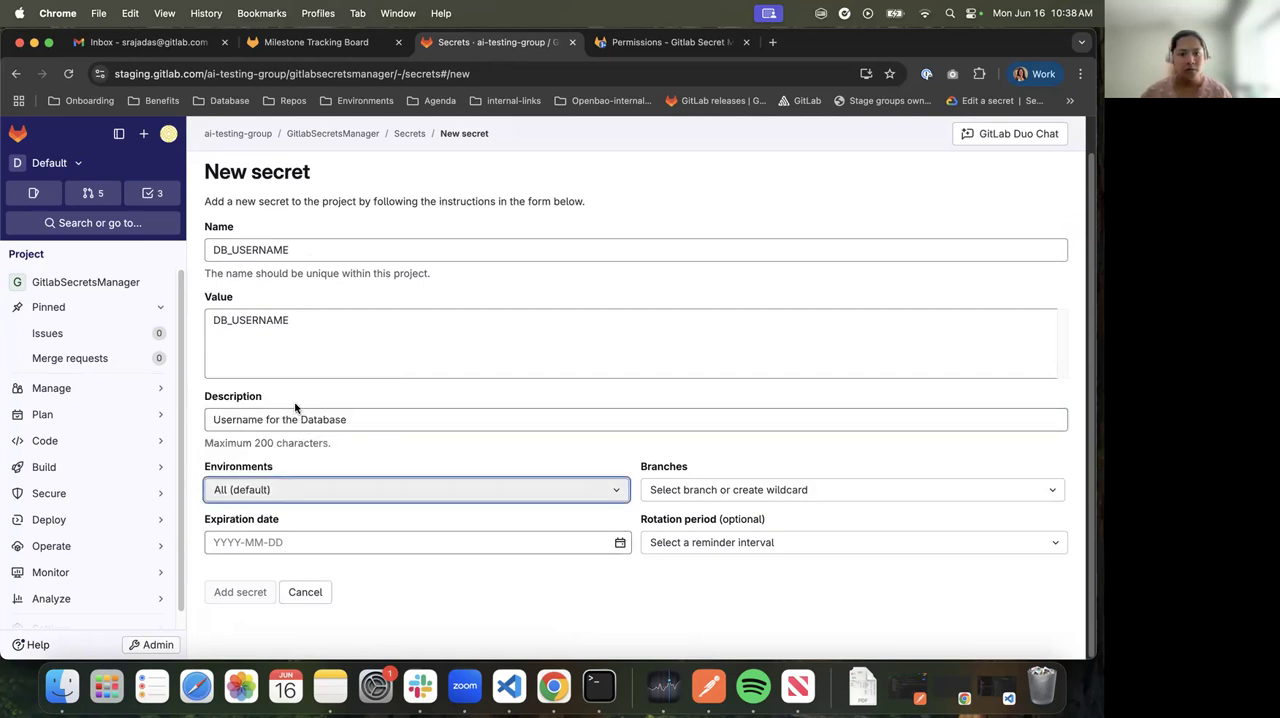
left_click(700, 489)
left_click(694, 402)
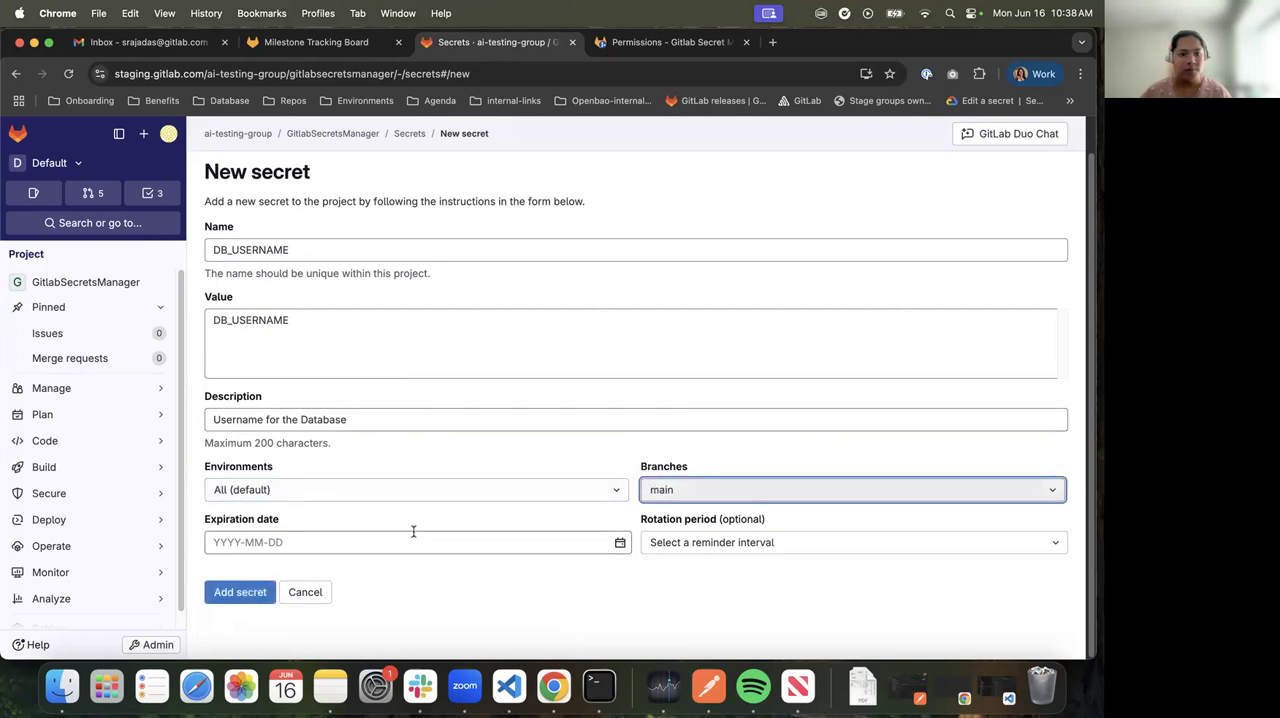
Set the secret's expiration date to 2025-06-30 and add the secret to the project
left_click(620, 546)
scroll(430, 605, "down", 2)
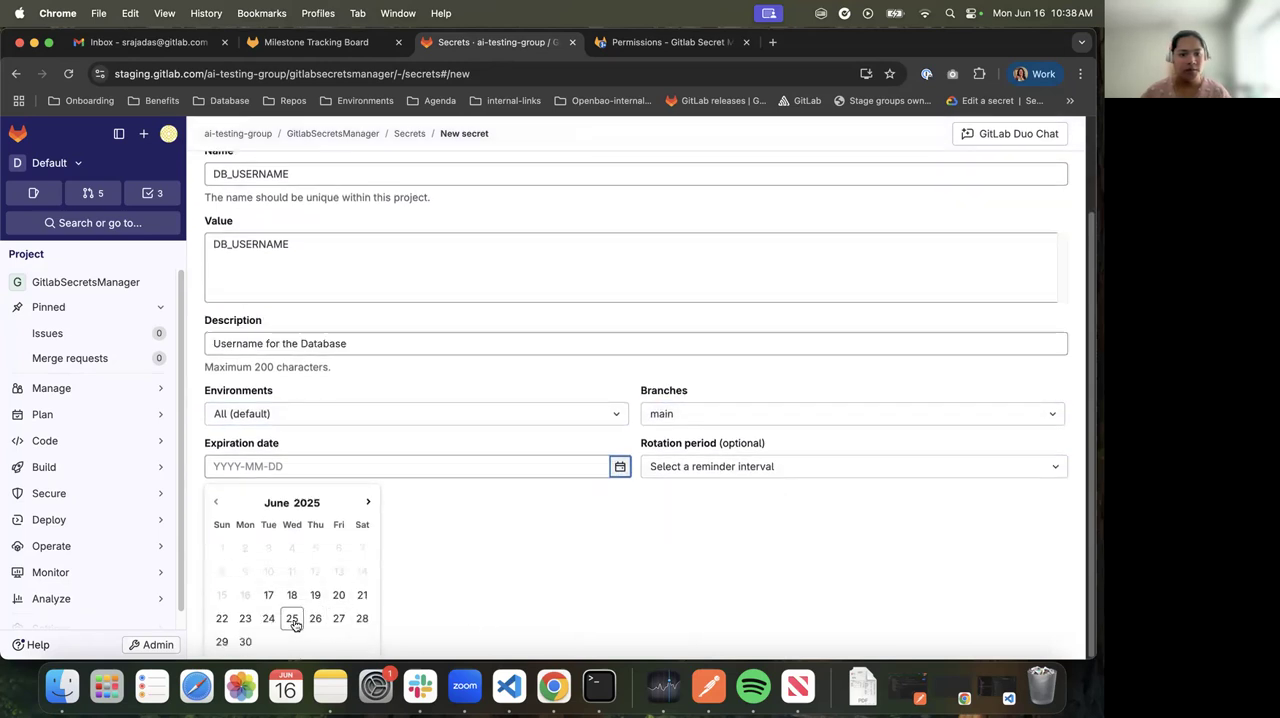
left_click(245, 641)
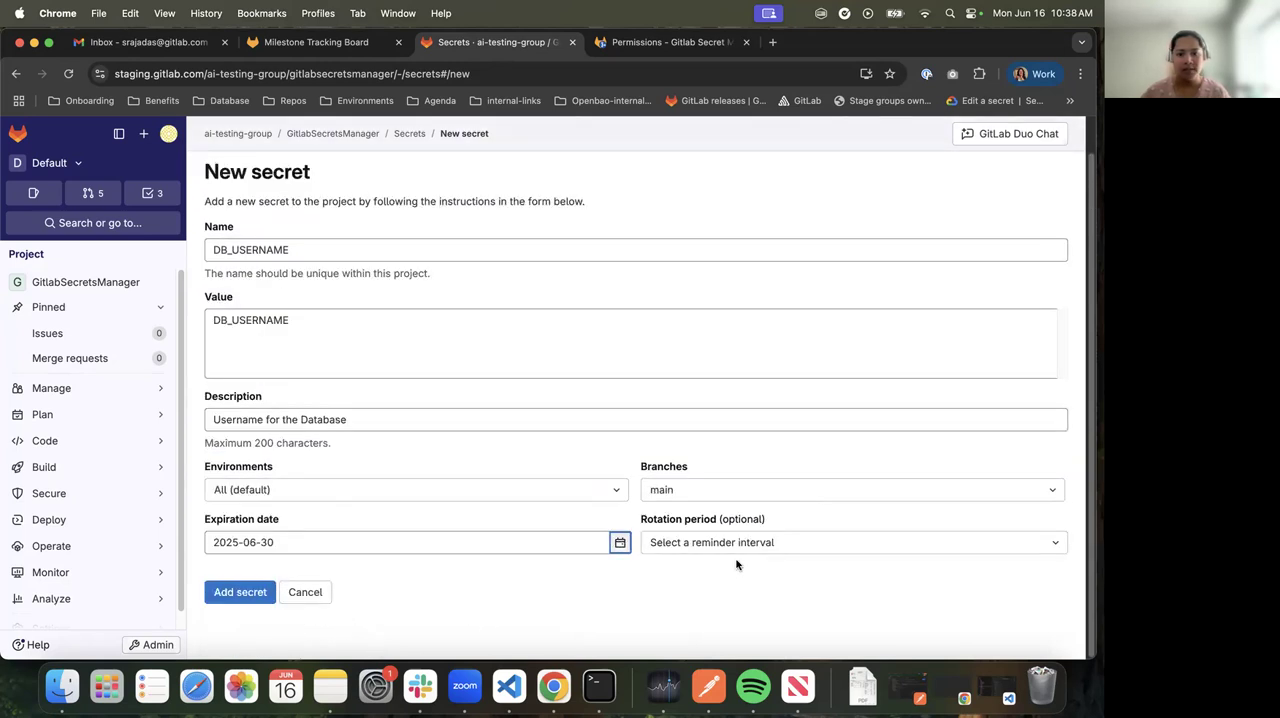
left_click(242, 592)
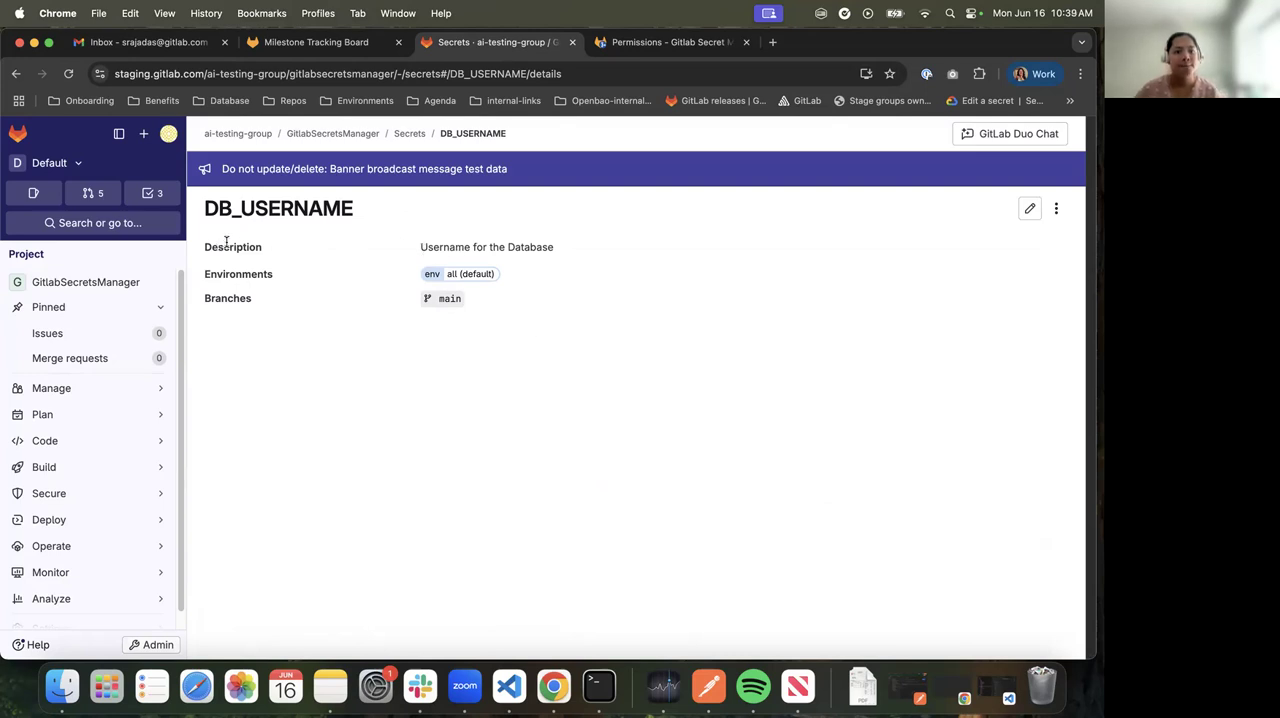
Check the DB_USERNAME secret's details and return to the project's stored secrets list
double_click(257, 210)
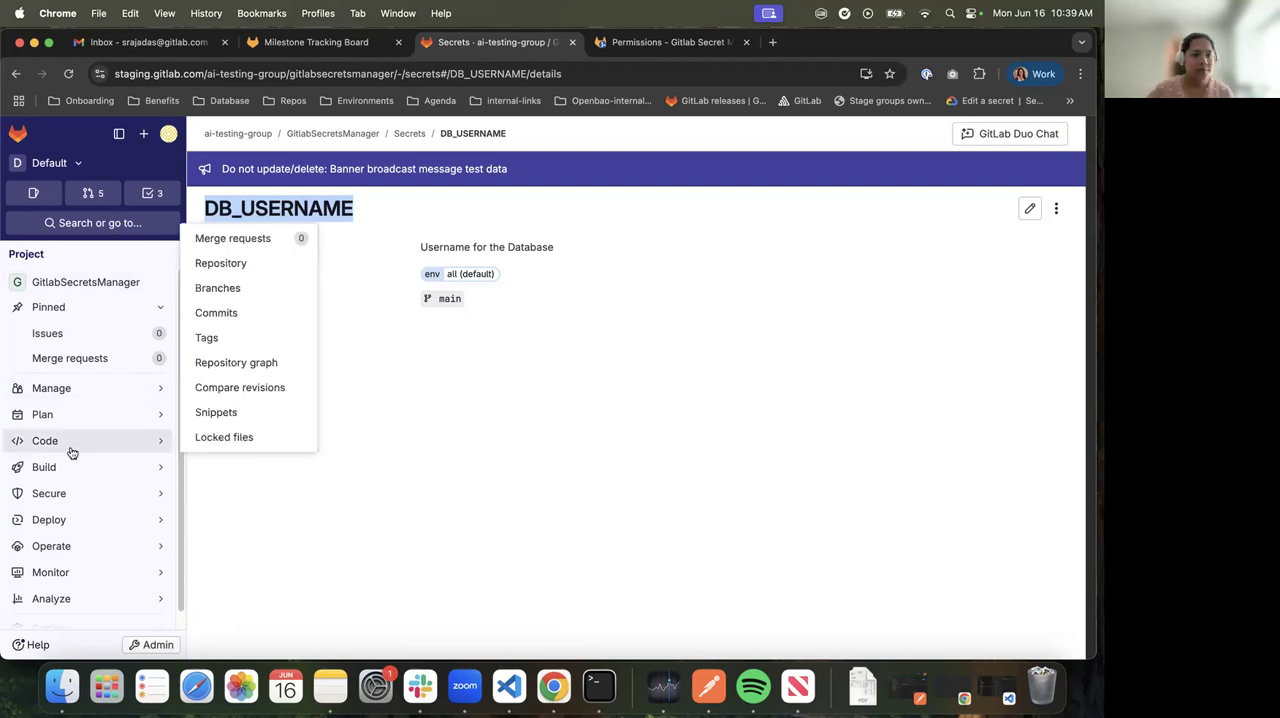
mouse_move(79, 503)
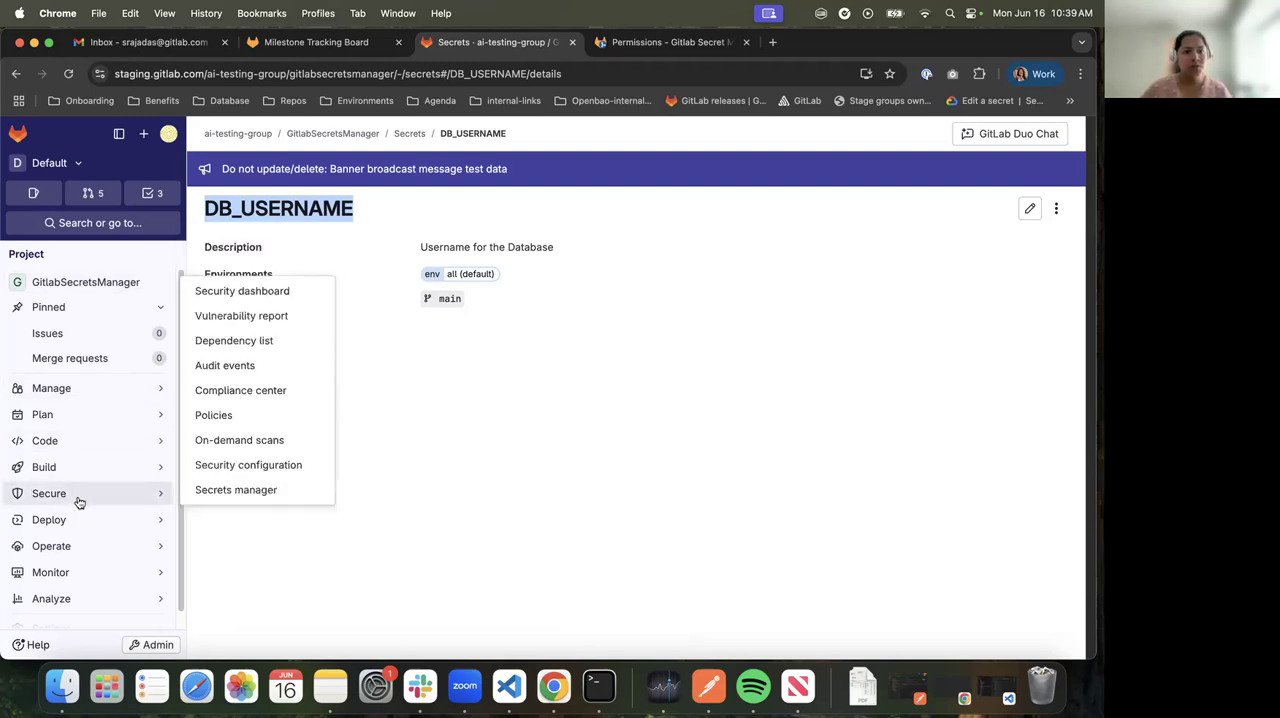
left_click(208, 489)
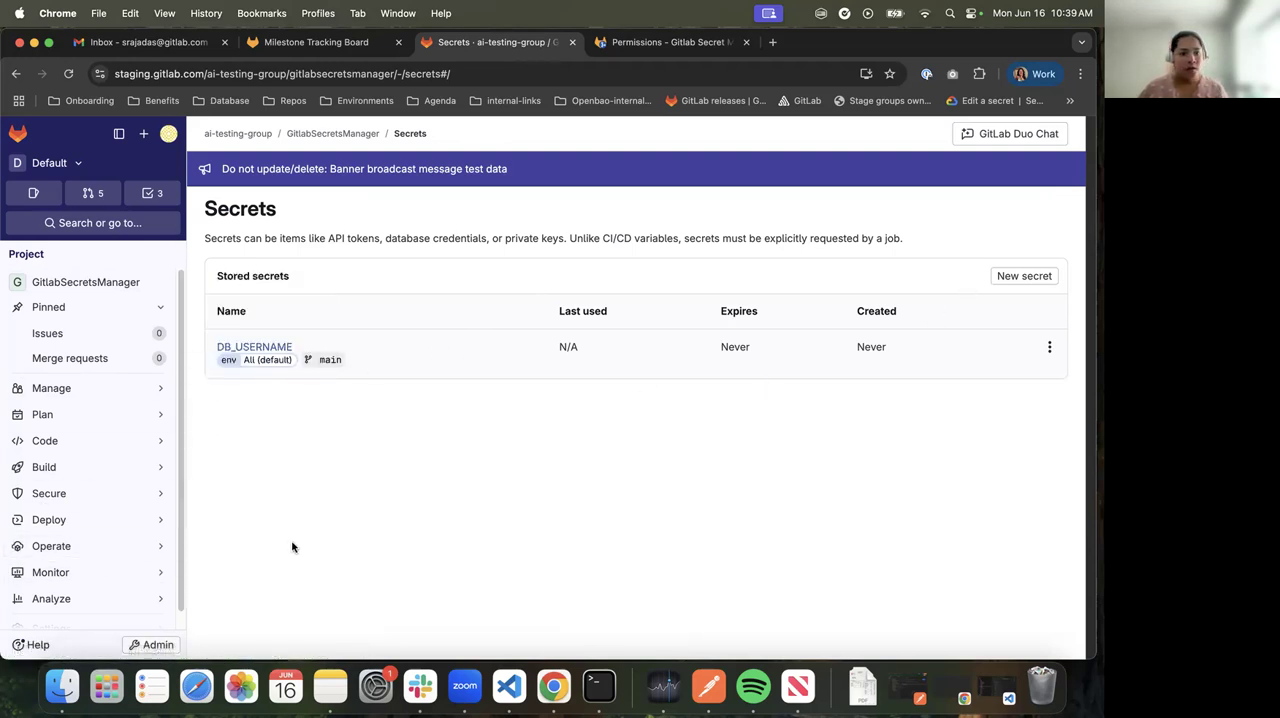
Open the project's pipeline editor and start a new pipeline configuration on the main branch
mouse_move(78, 518)
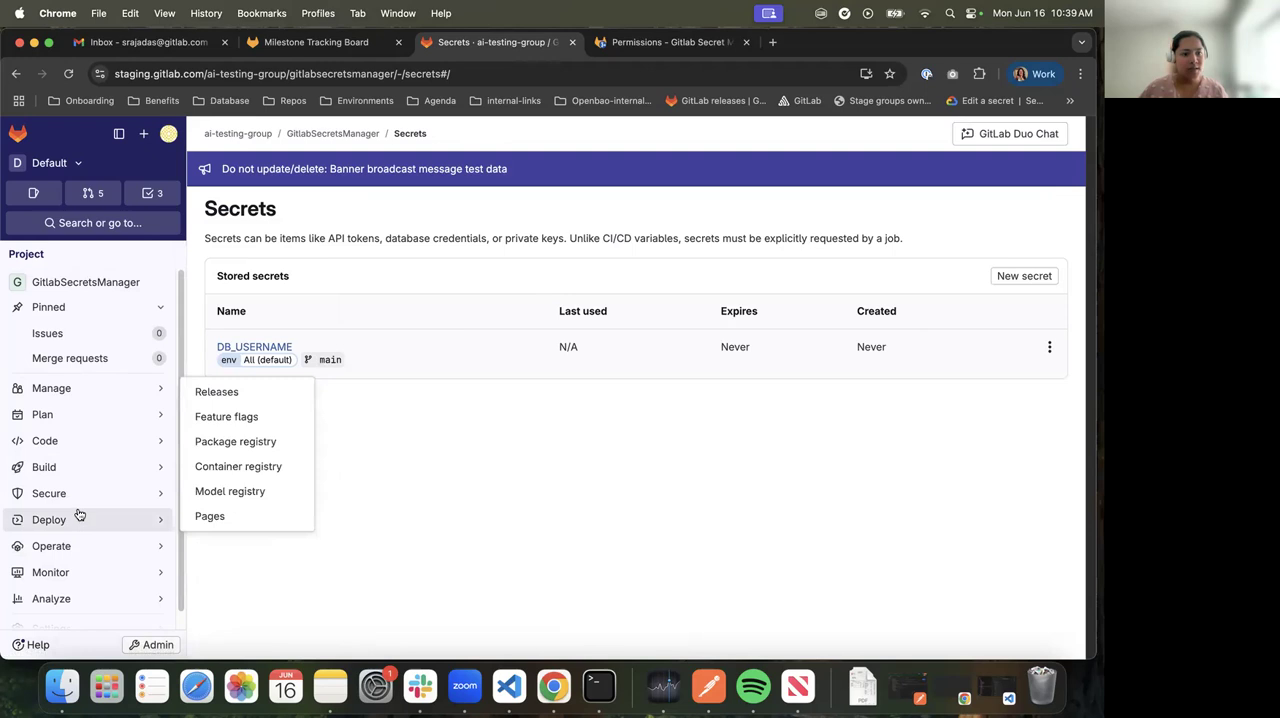
mouse_move(66, 450)
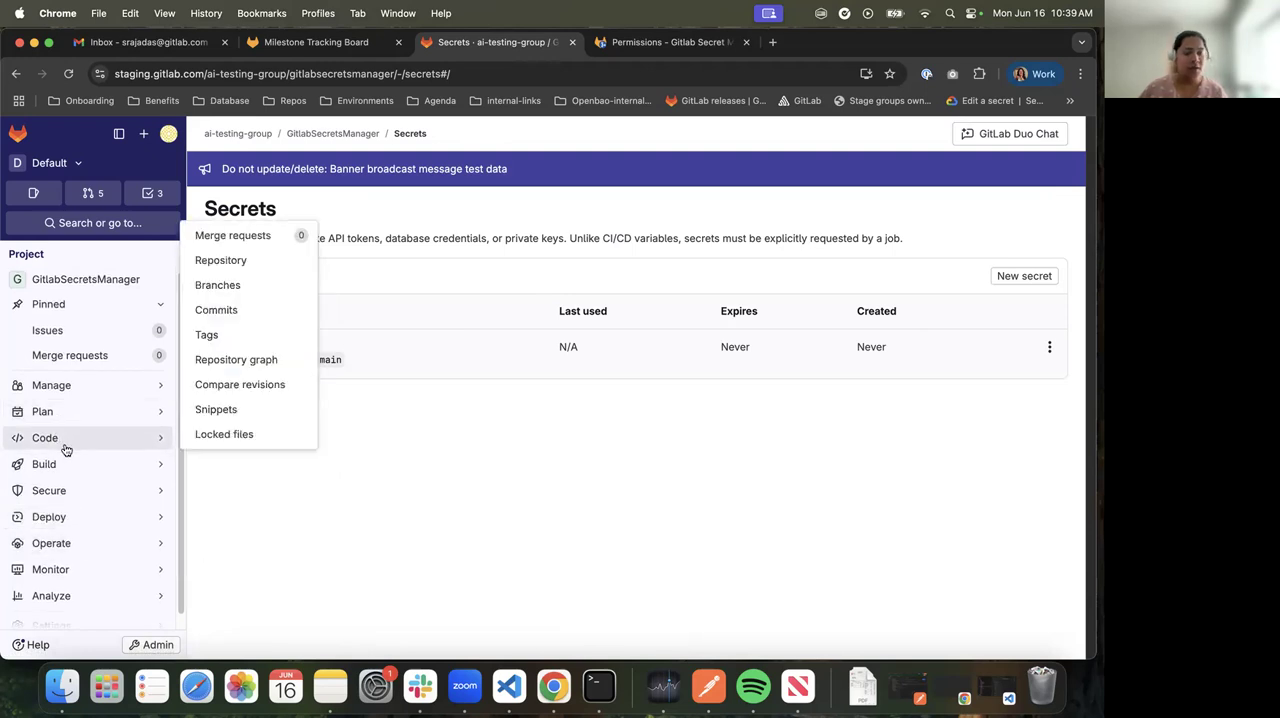
left_click(224, 467)
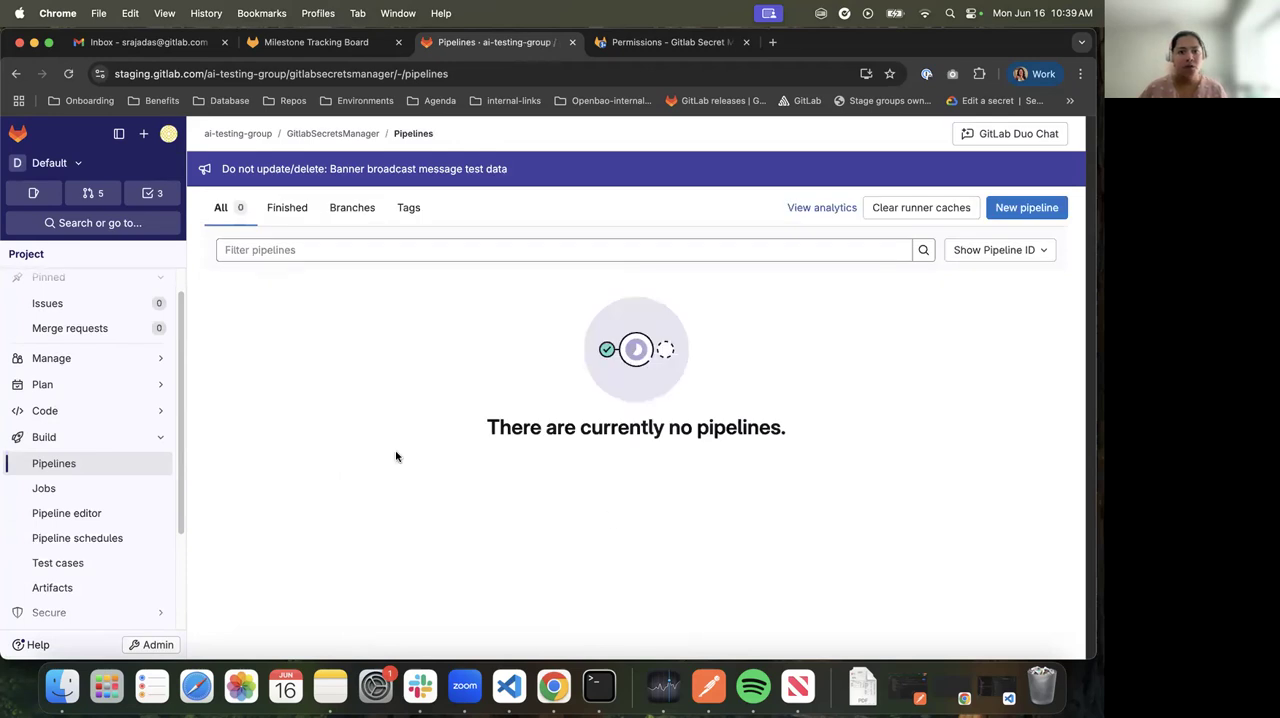
left_click(60, 513)
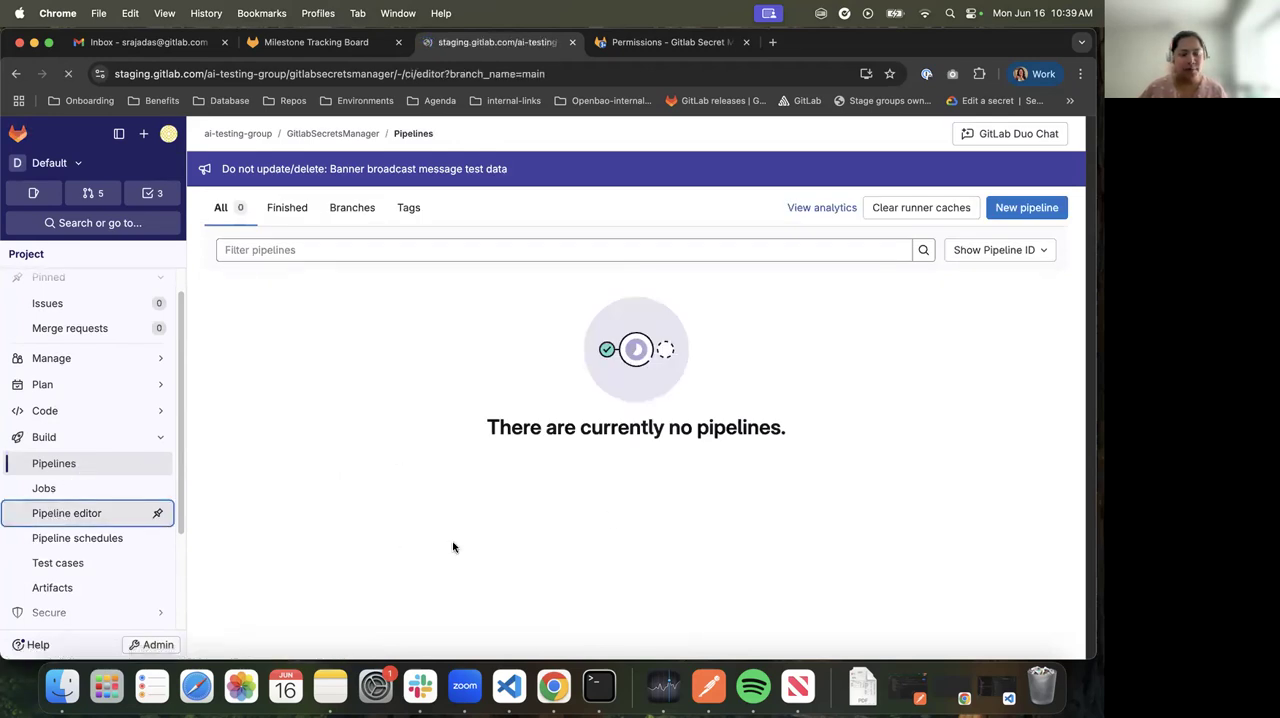
left_click(626, 466)
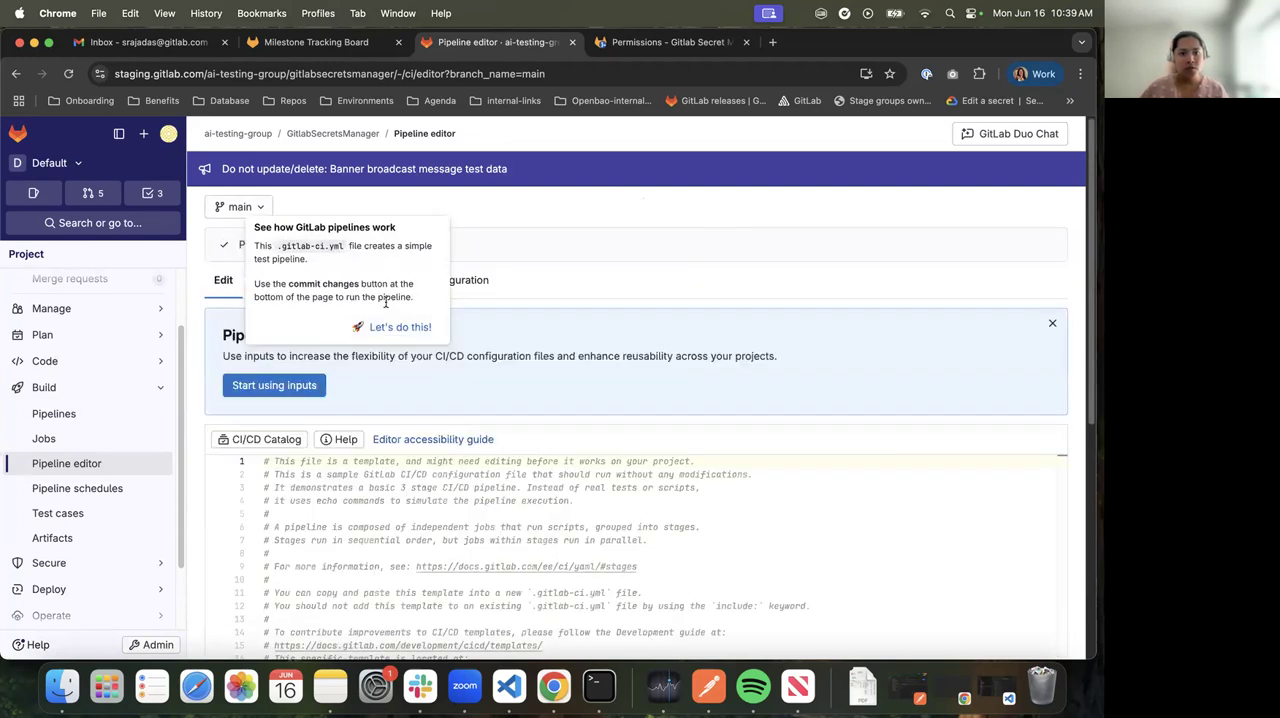
Replace the template with the copied test_openbao job that loads DB_PASSWORD through gitlab_secrets_manager as TEST_SECRET and outputs it with cat
left_click(394, 328)
key("super+a")
key("BackSpace")
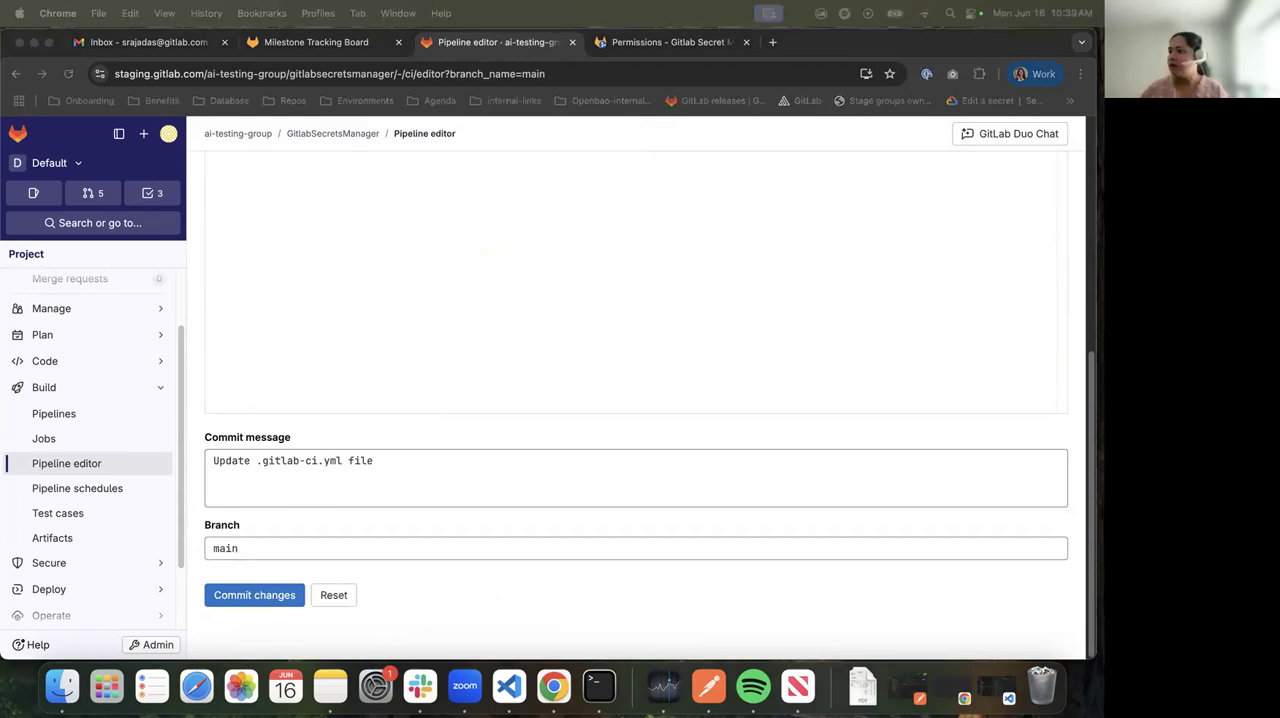
left_click(497, 394)
scroll(549, 394, "up", 3)
key("super+v")
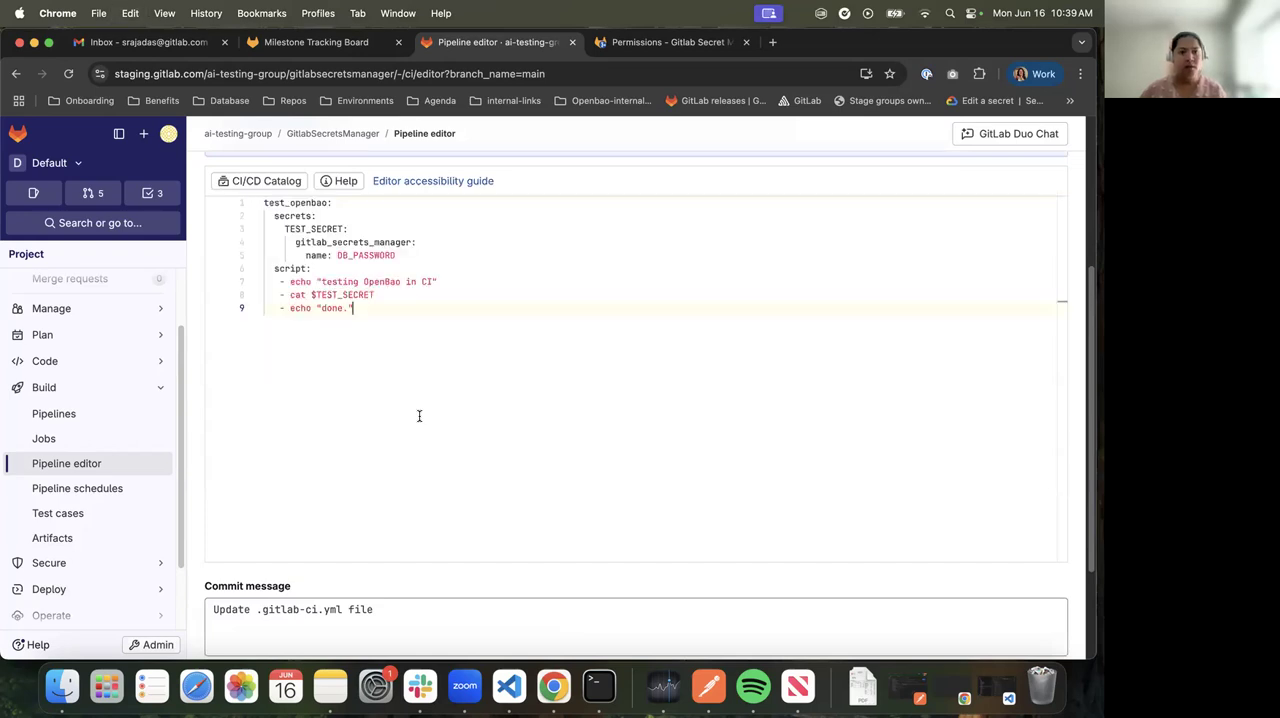
Set the secret name under gitlab_secrets_manager in the test_openbao job to DB_USERNAME
double_click(293, 202)
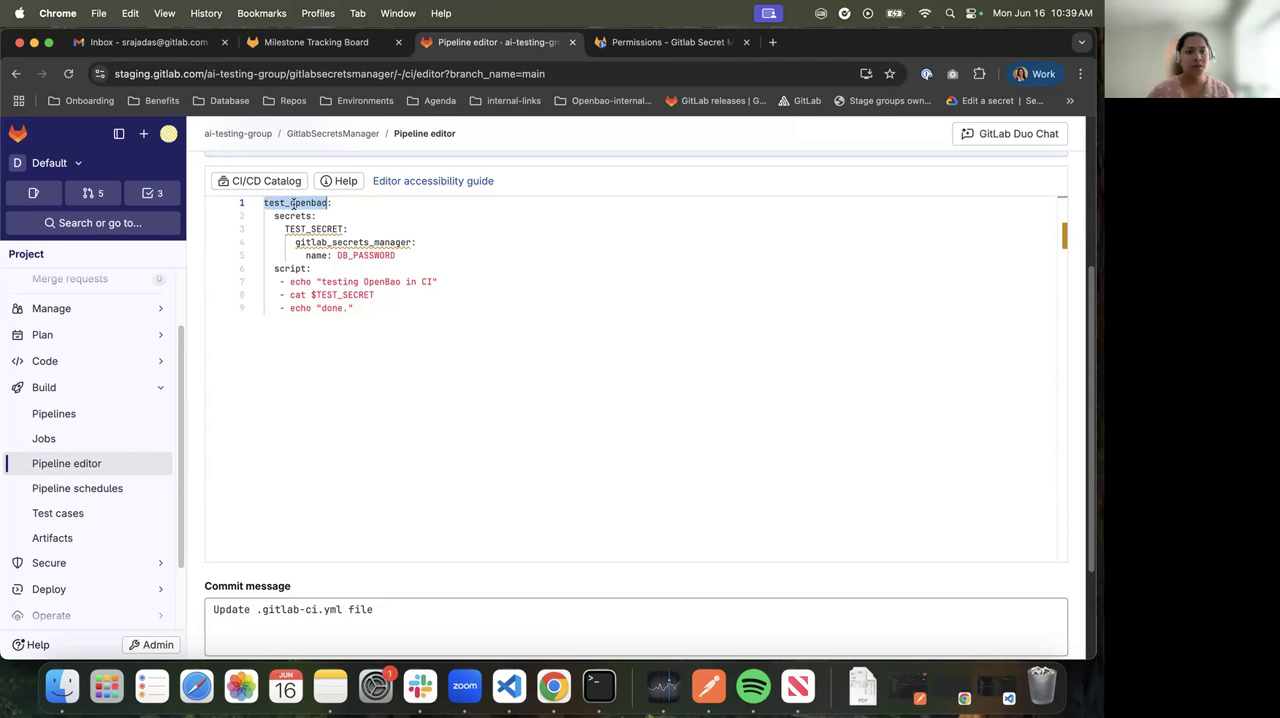
double_click(305, 230)
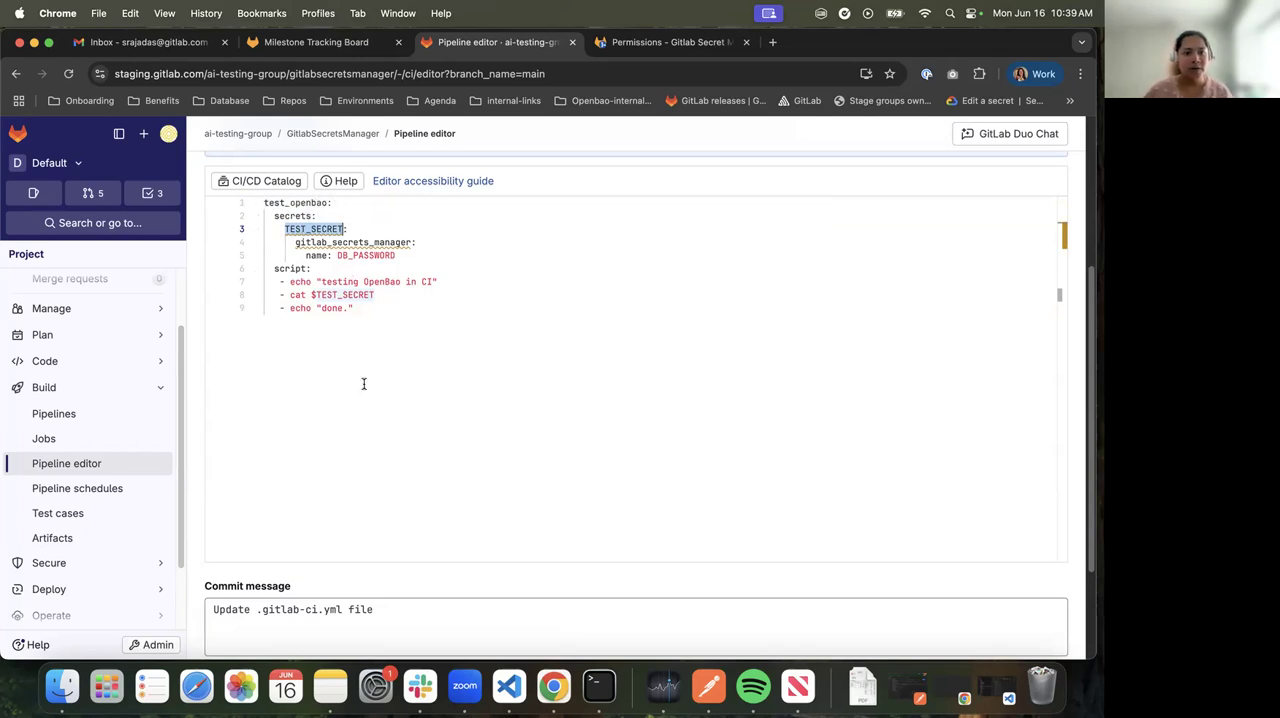
double_click(350, 242)
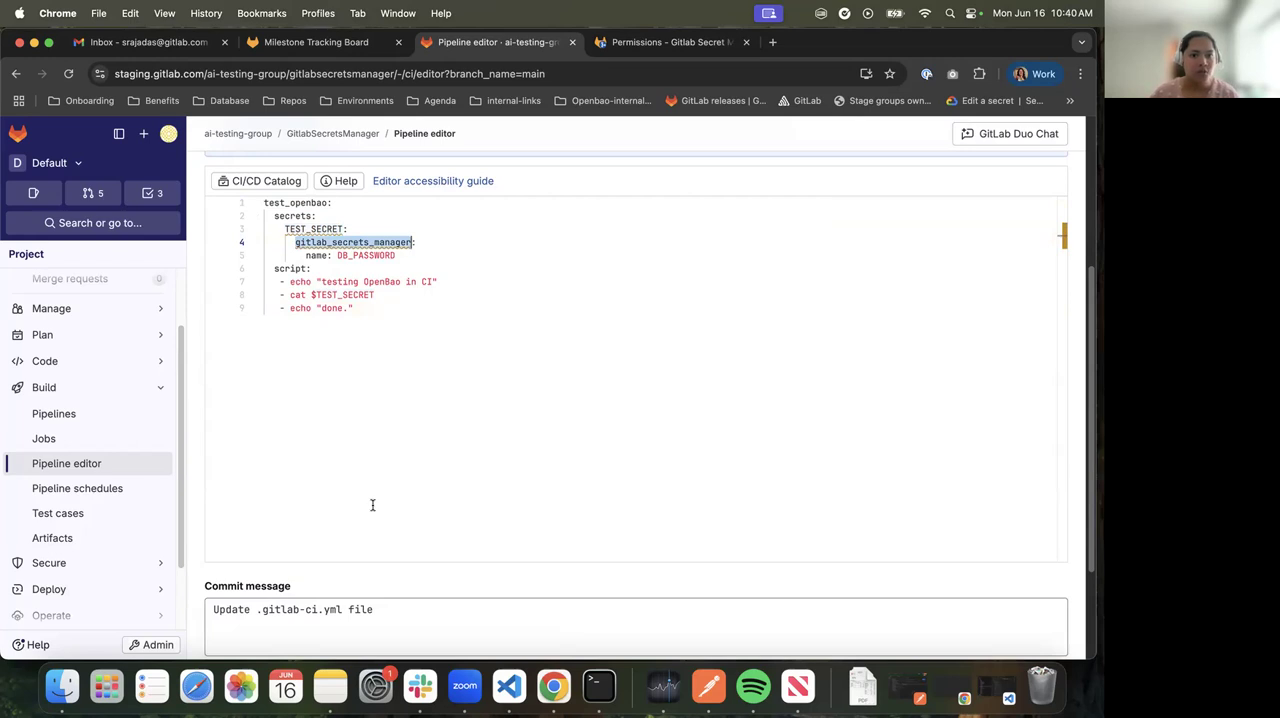
double_click(361, 255)
type("DB_")
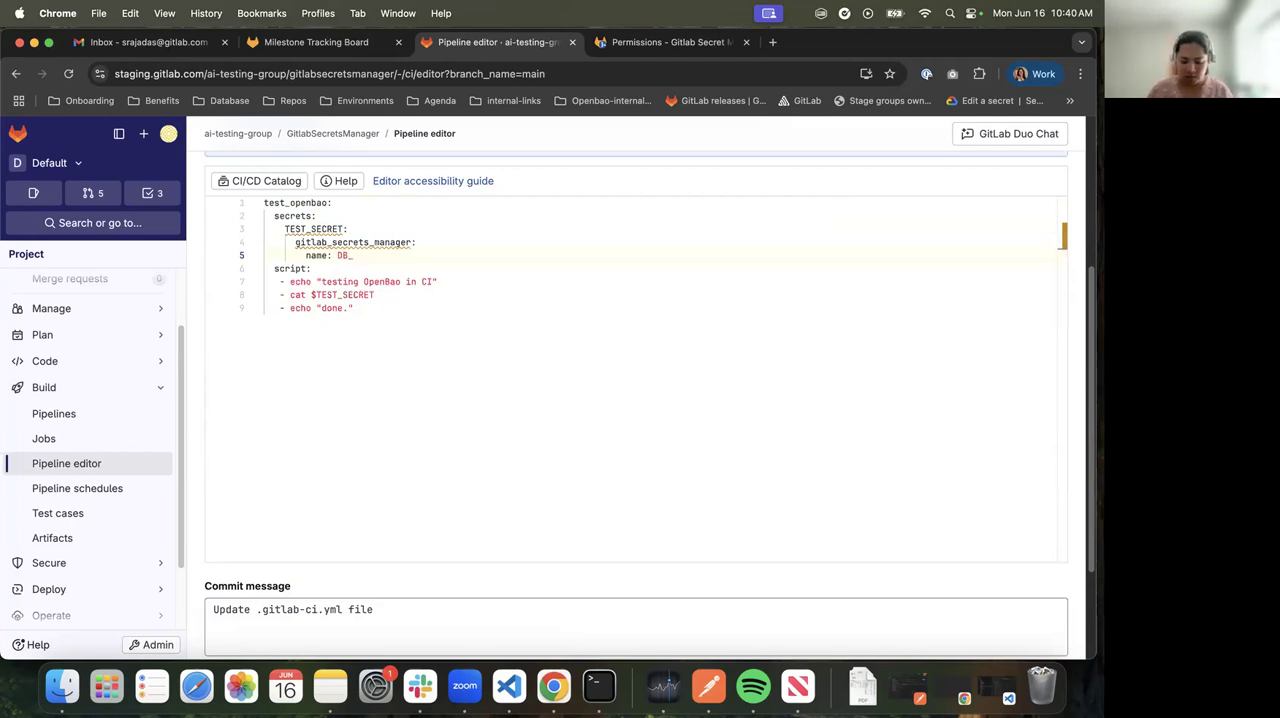
type("USE")
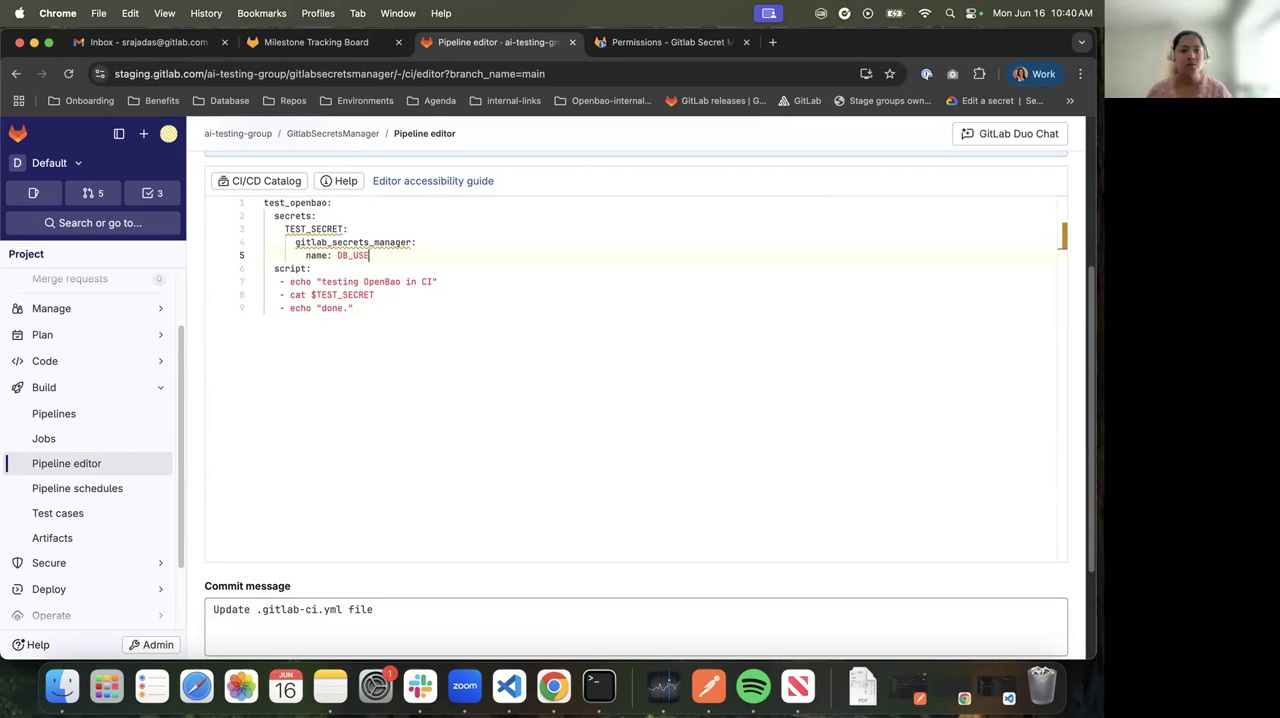
type("RNAME")
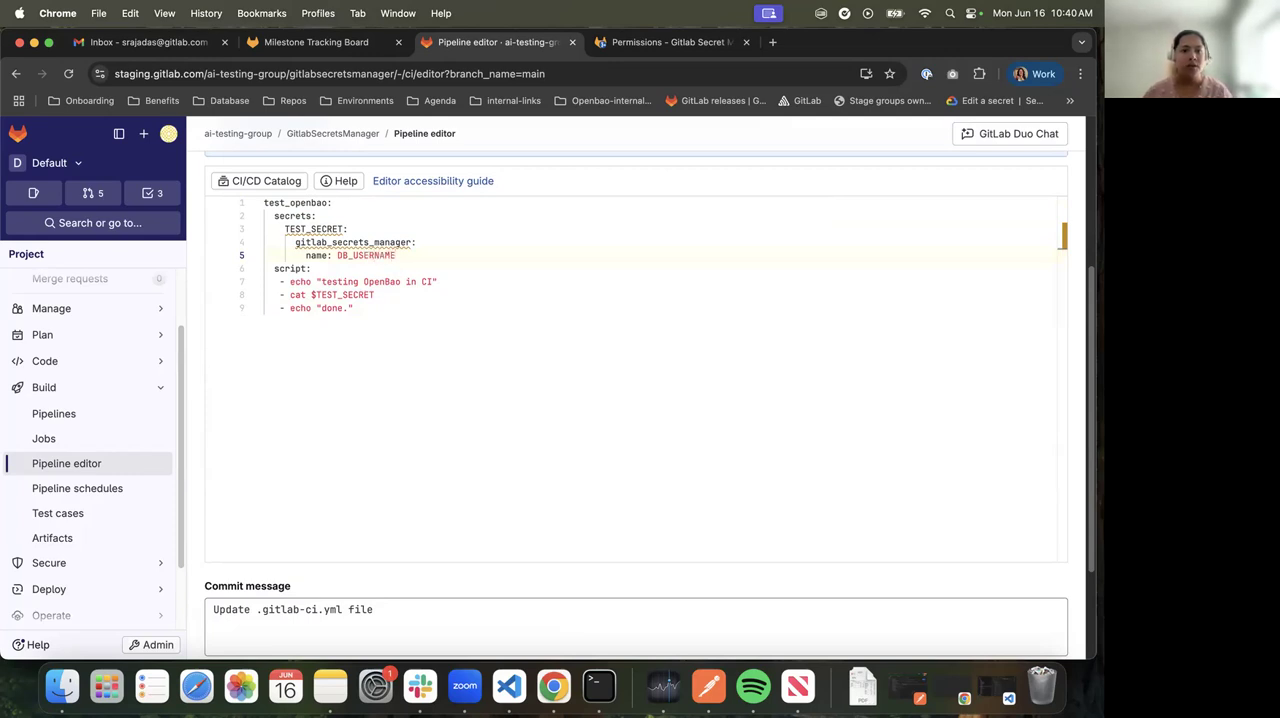
Review the TEST_SECRET references in the job, commit the configuration to main, and dismiss the file tree tip
double_click(366, 255)
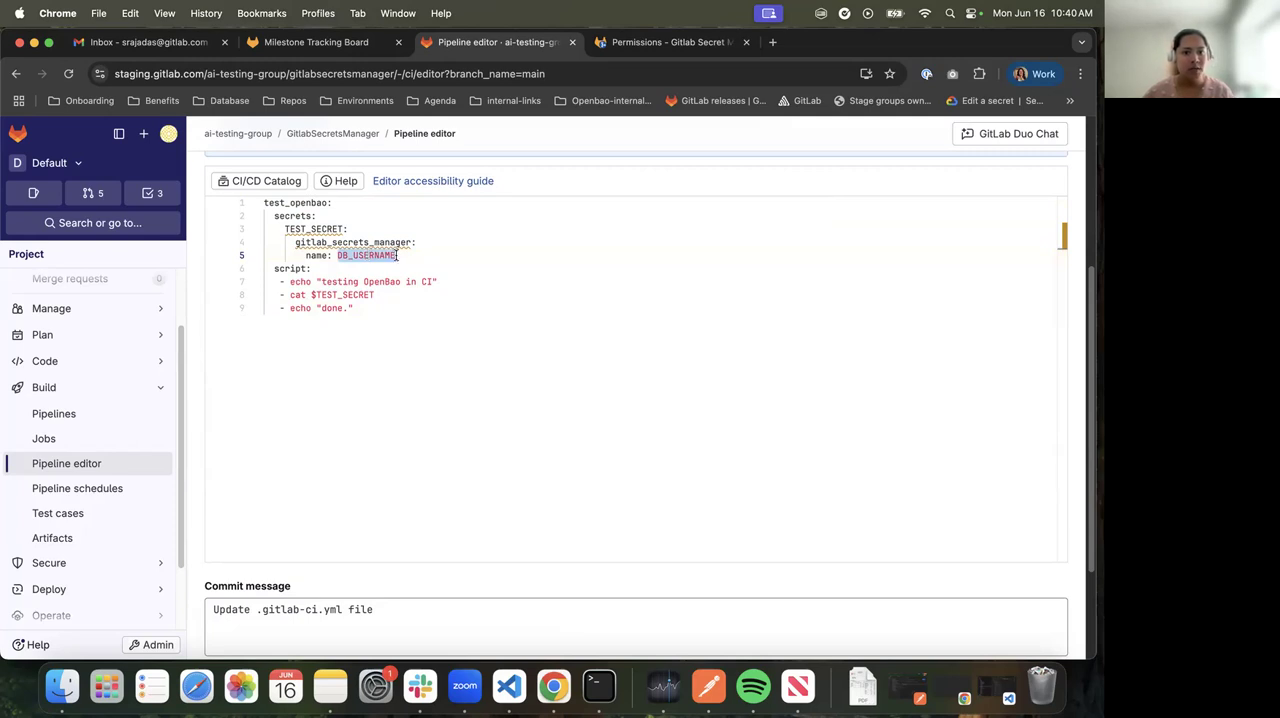
double_click(309, 228)
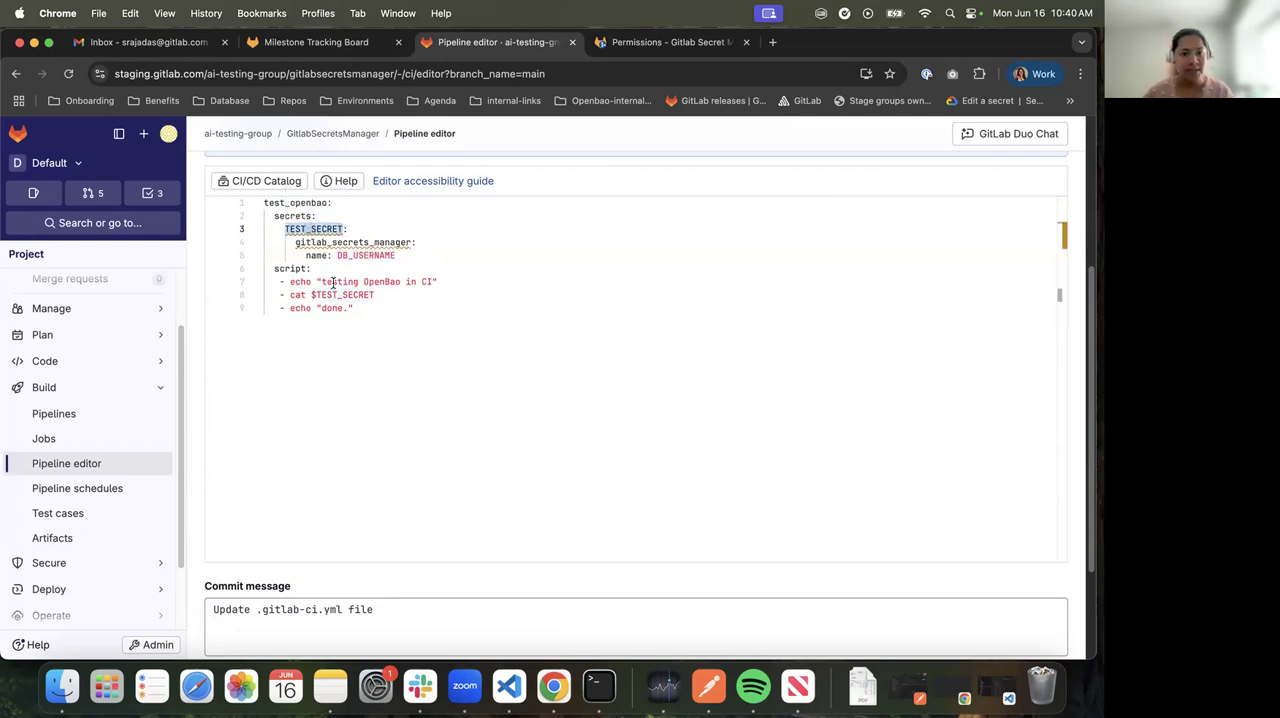
left_click_drag(290, 294, 375, 294)
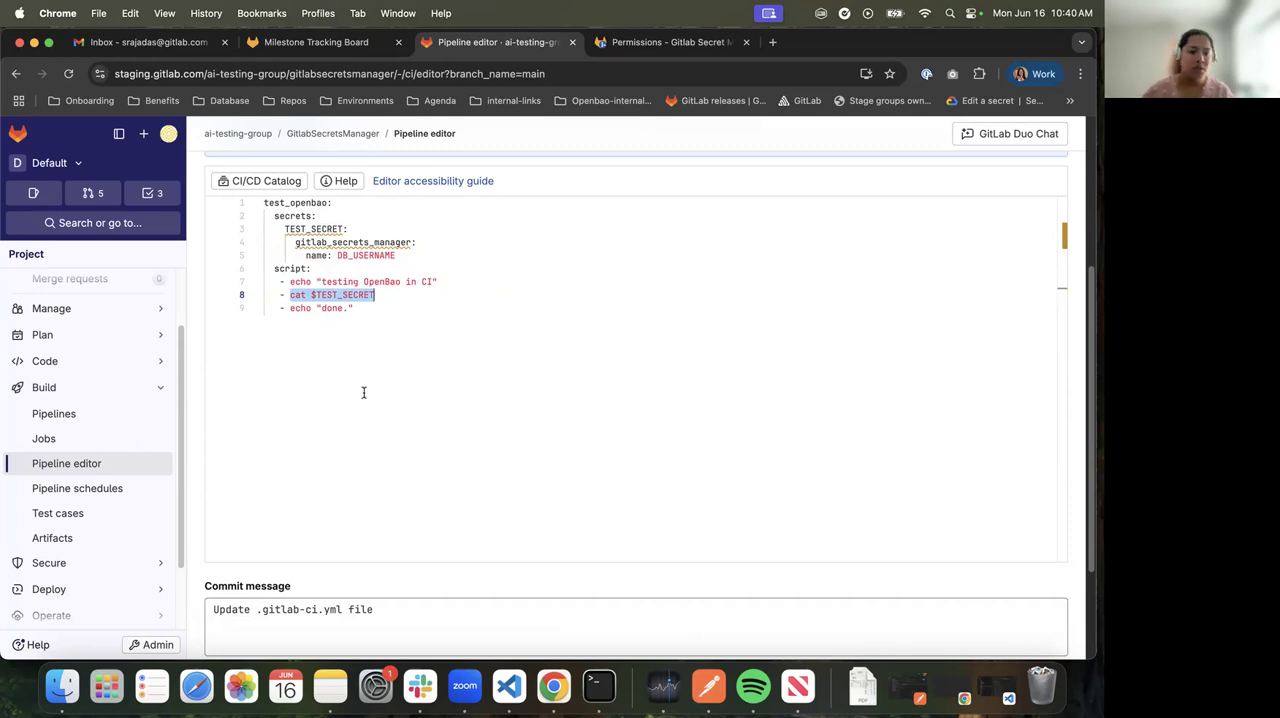
scroll(307, 455, "down", 3)
left_click(257, 596)
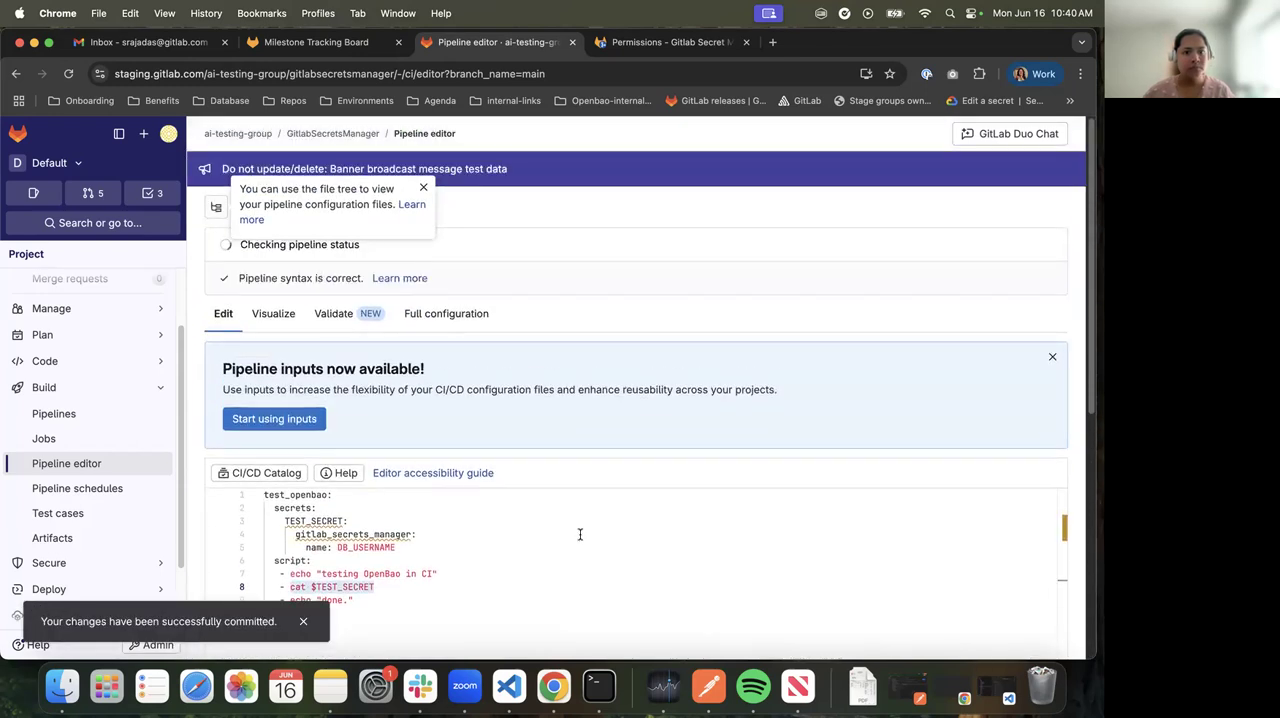
left_click(423, 187)
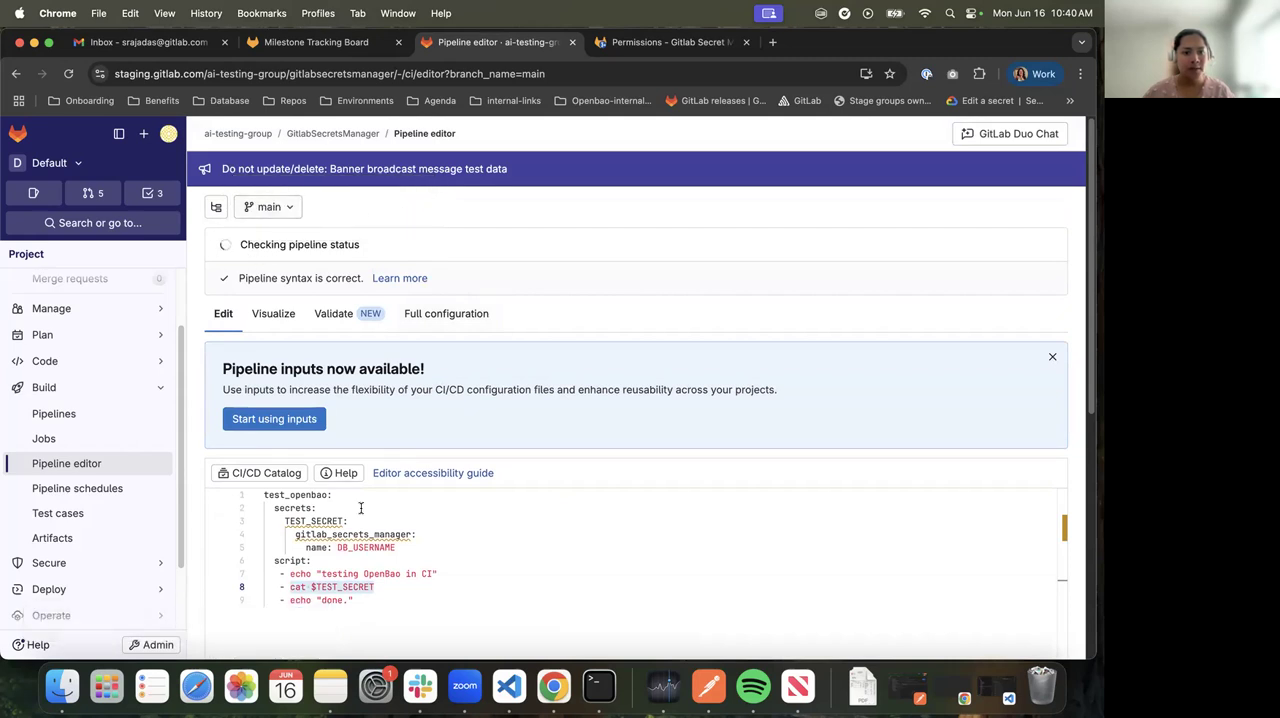
Open the committed configuration's pipeline and its test_openbao job log, reloading the log through the pipelines list
left_click(310, 244)
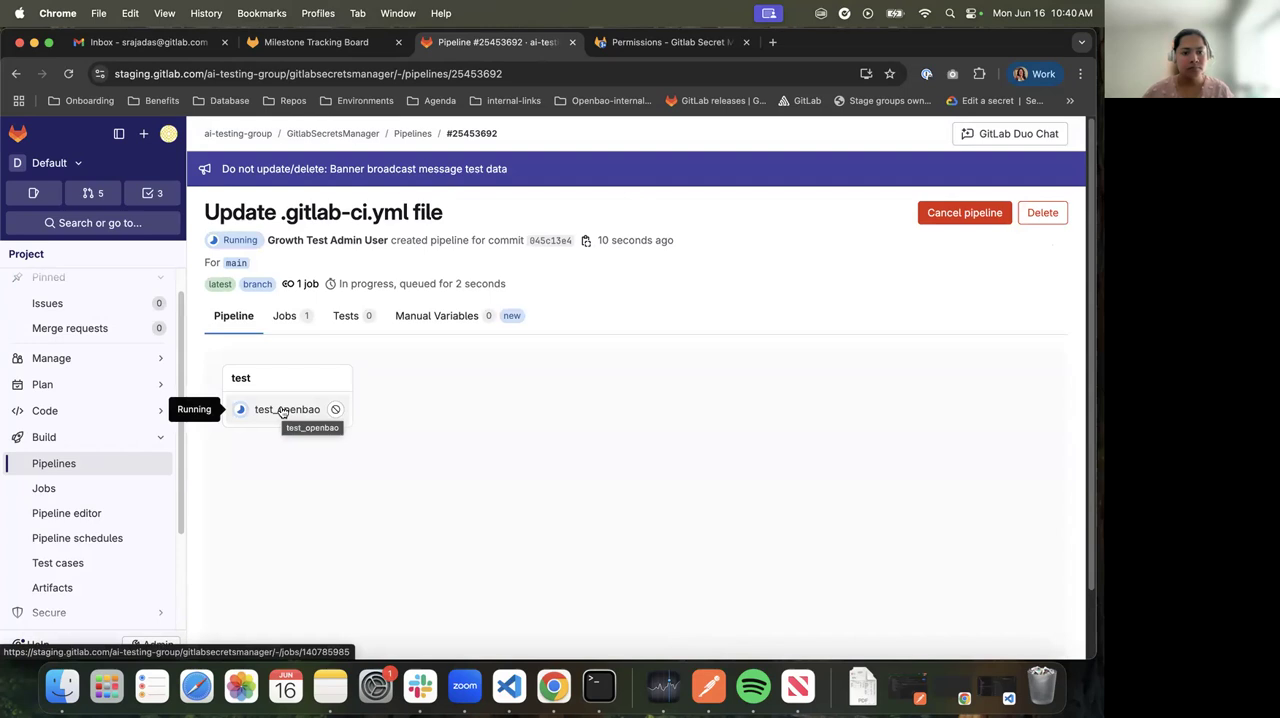
left_click(283, 411)
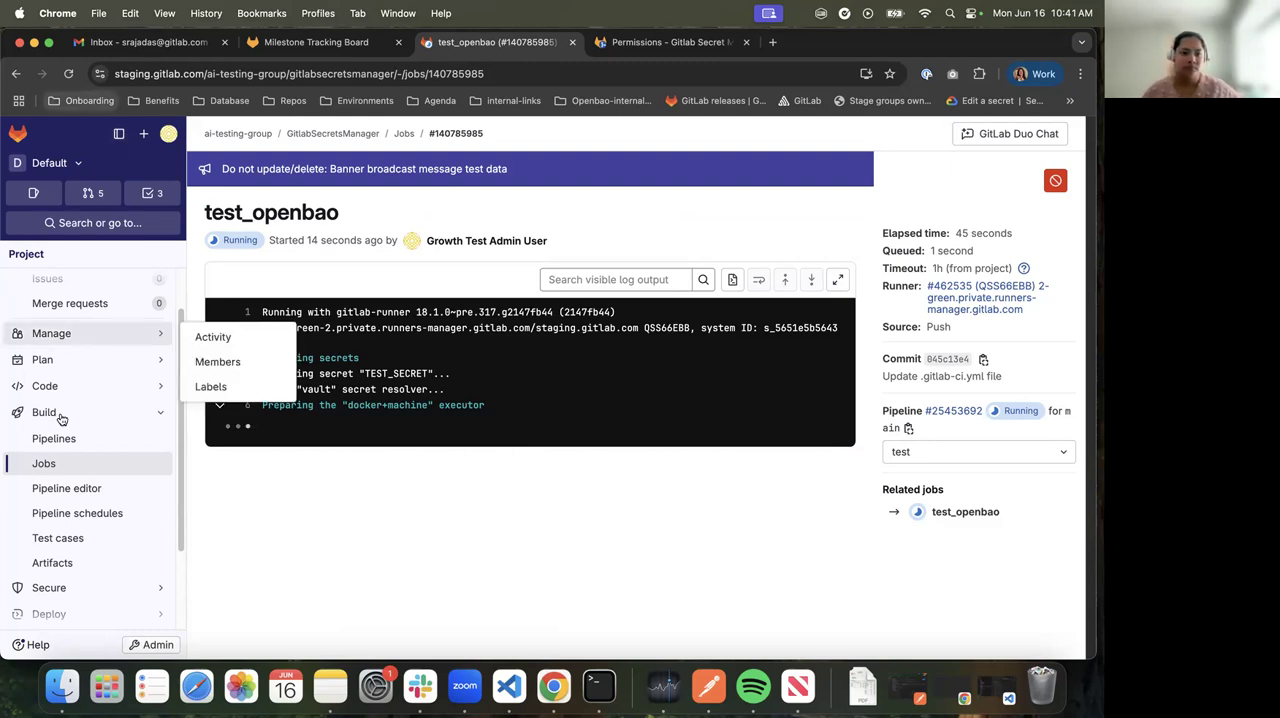
left_click(107, 438)
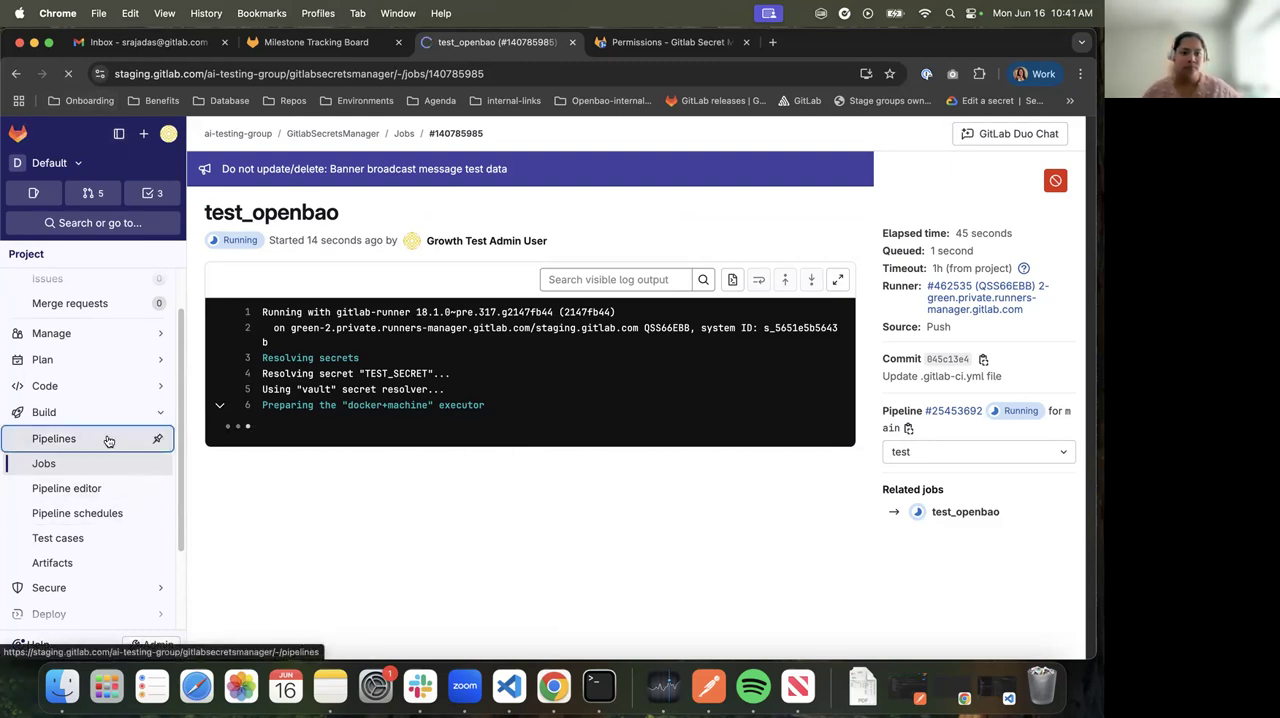
left_click(255, 334)
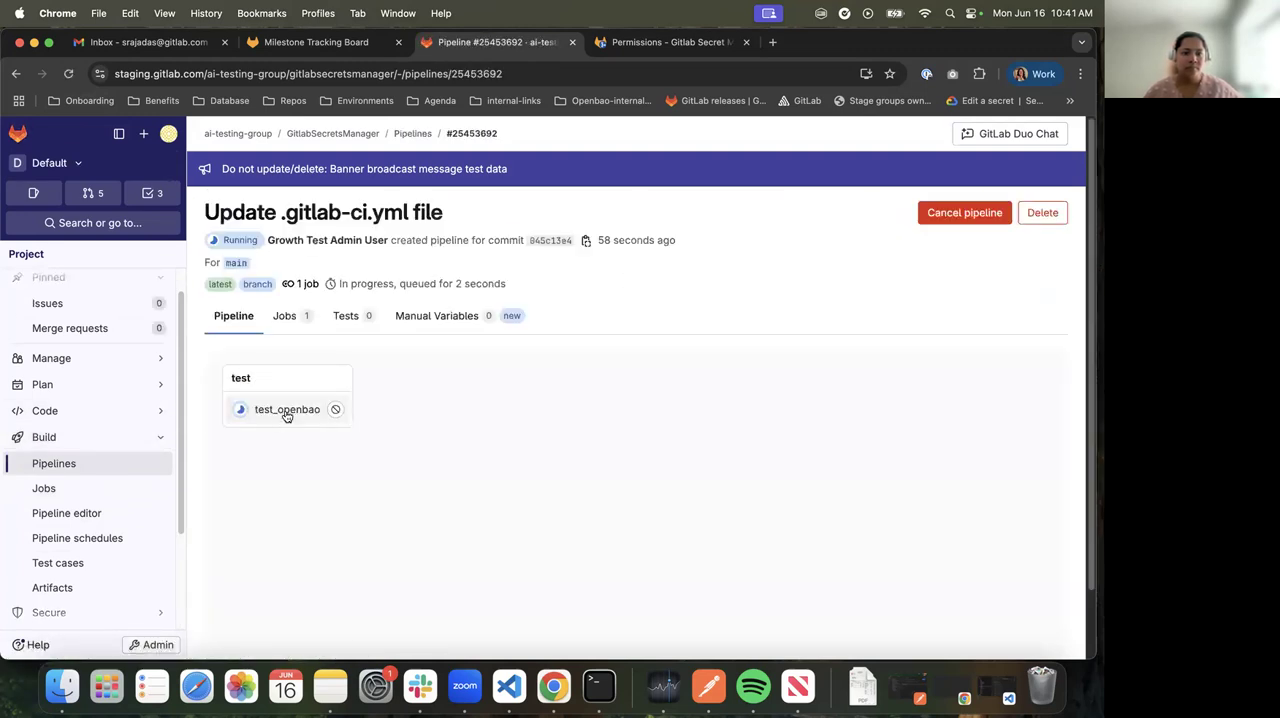
left_click(286, 411)
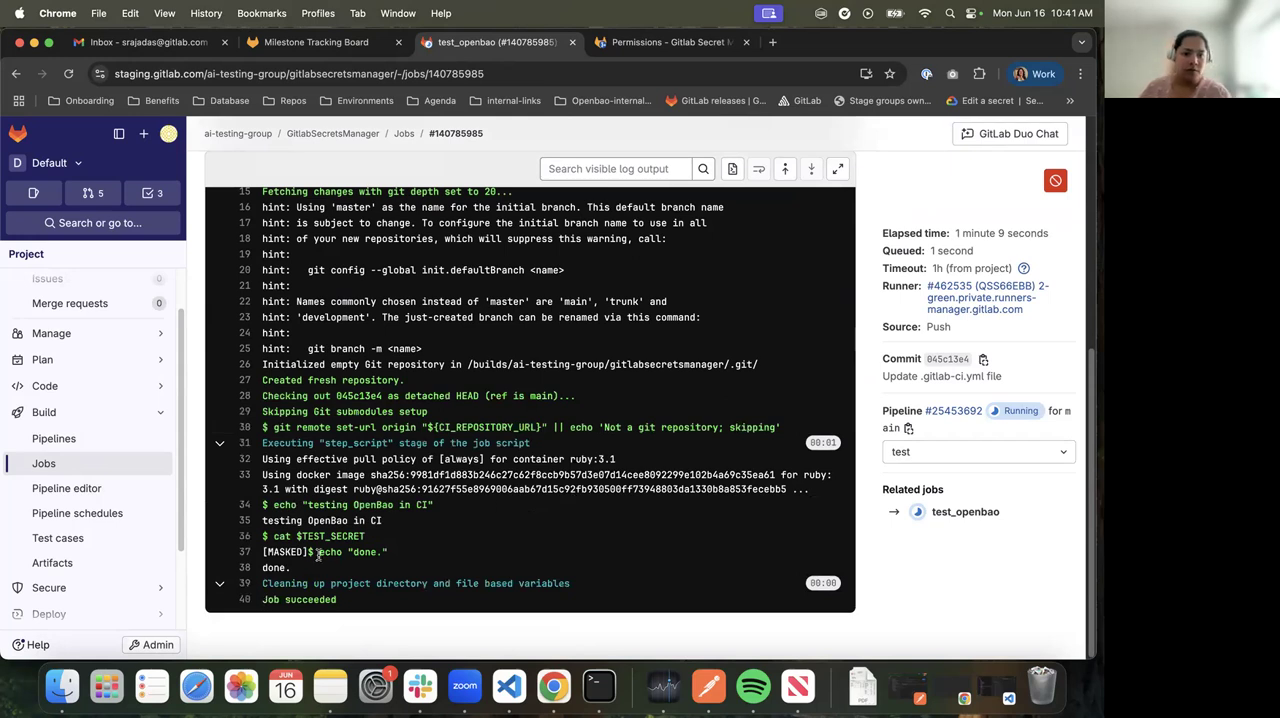
Examine the output of the cat $TEST_SECRET and echo commands at the end of the job log
left_click_drag(272, 537, 381, 540)
left_click_drag(262, 552, 385, 553)
double_click(273, 567)
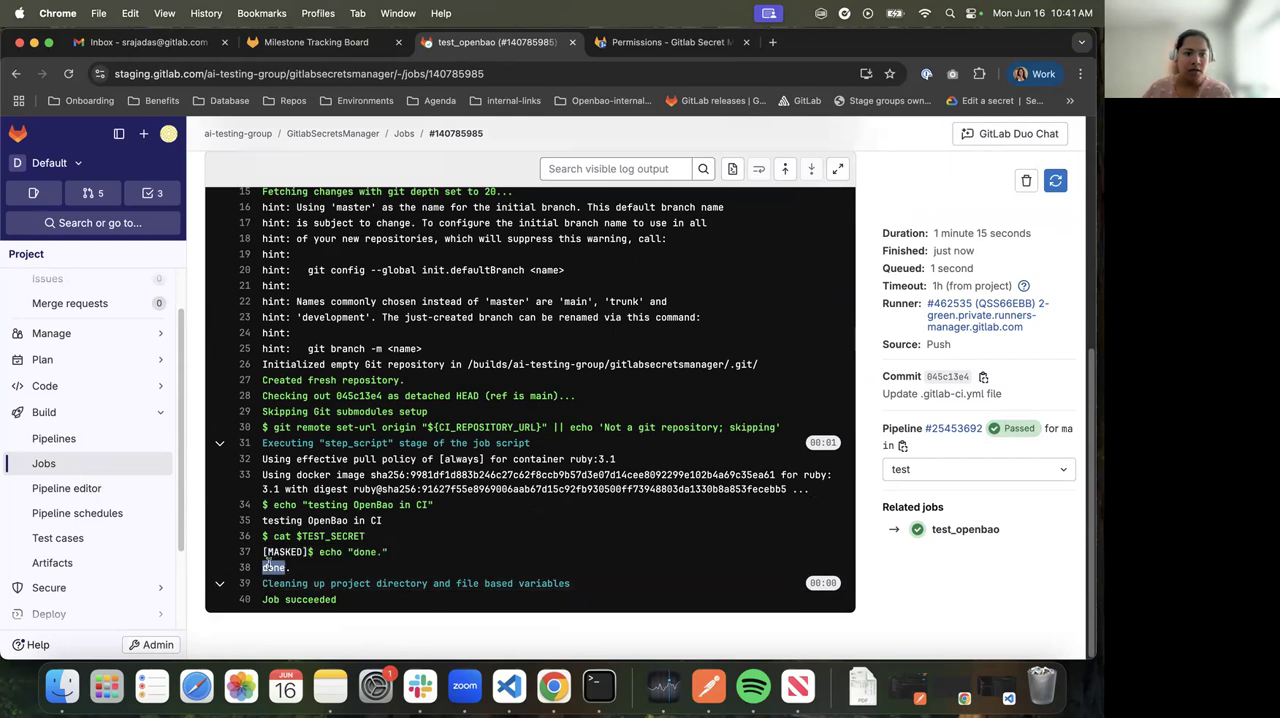
Return to the pipeline editor and select the DB_USERNAME secret name in the test_openbao job
scroll(76, 428, "up", 2)
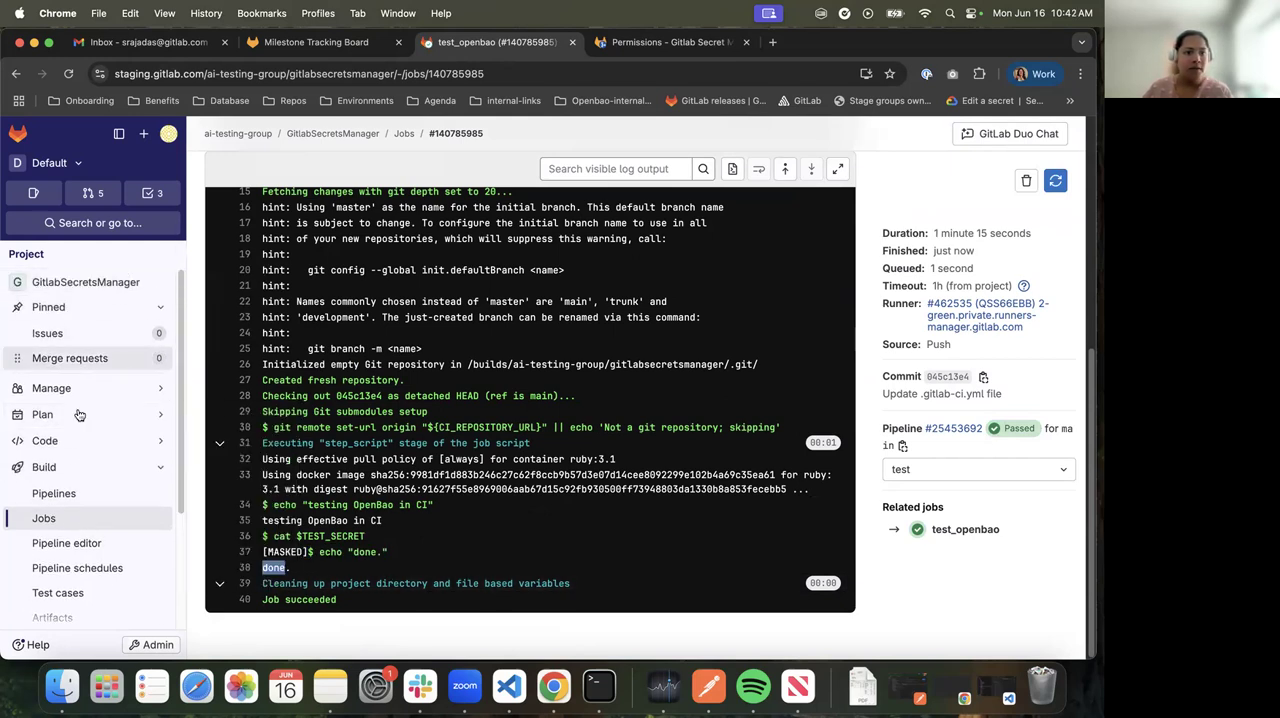
left_click(70, 495)
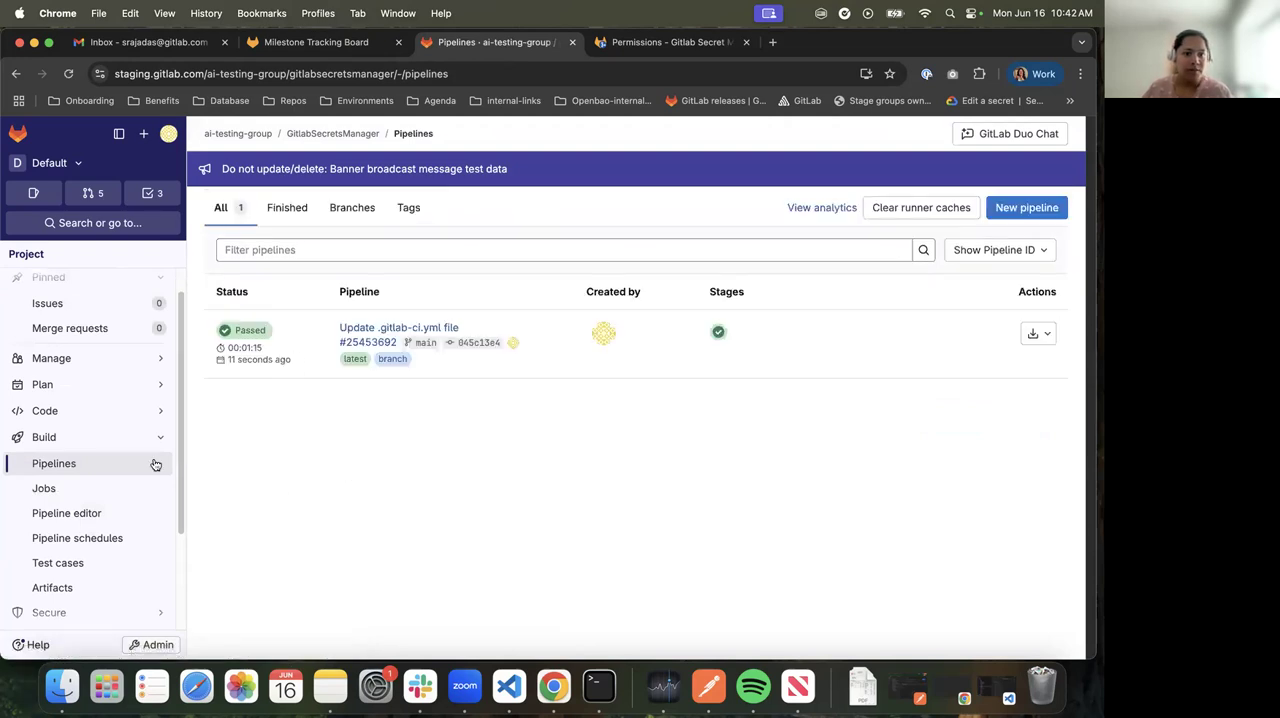
left_click(94, 513)
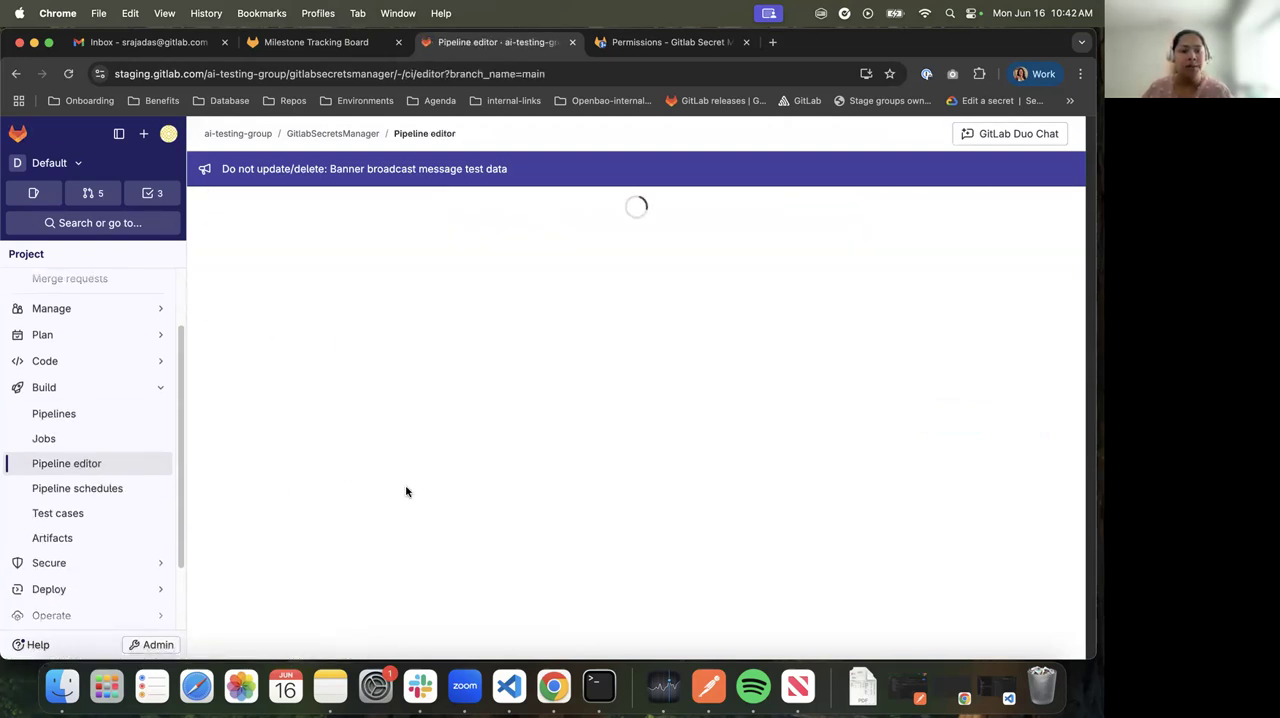
double_click(358, 561)
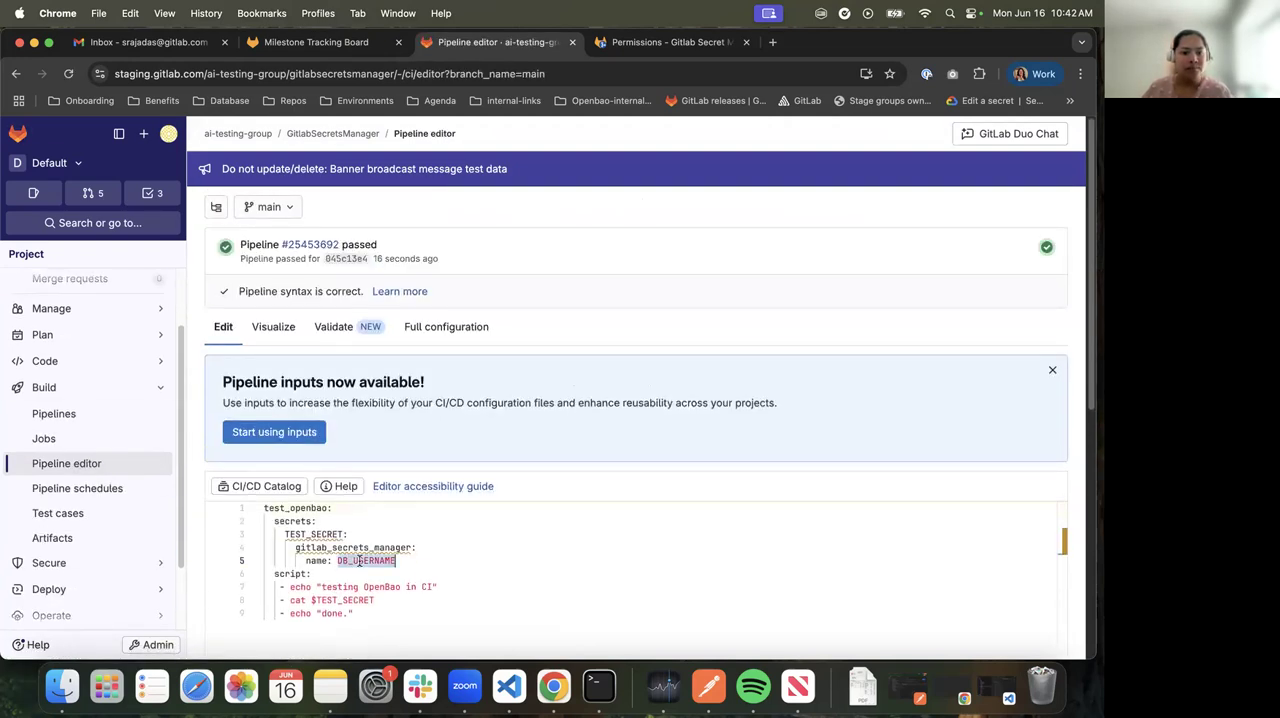
double_click(360, 561)
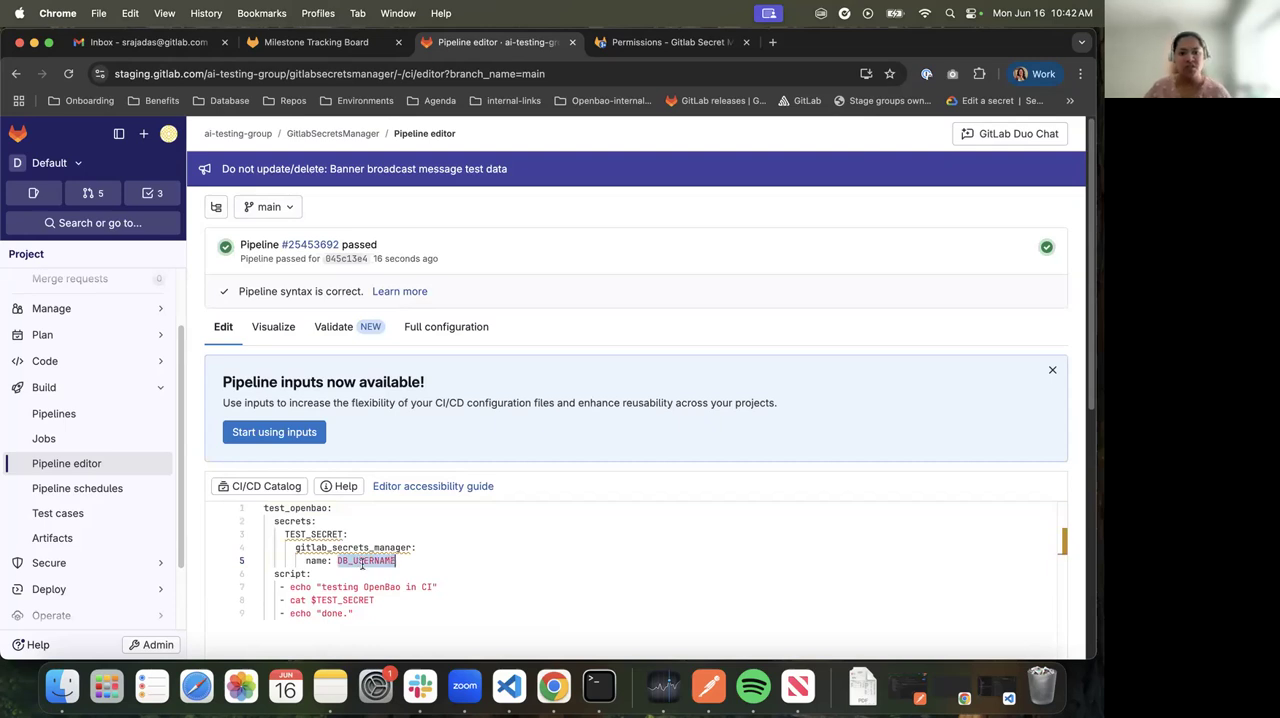
Change the secret name in the test_openbao job to testing and commit the configuration to main
type("testing")
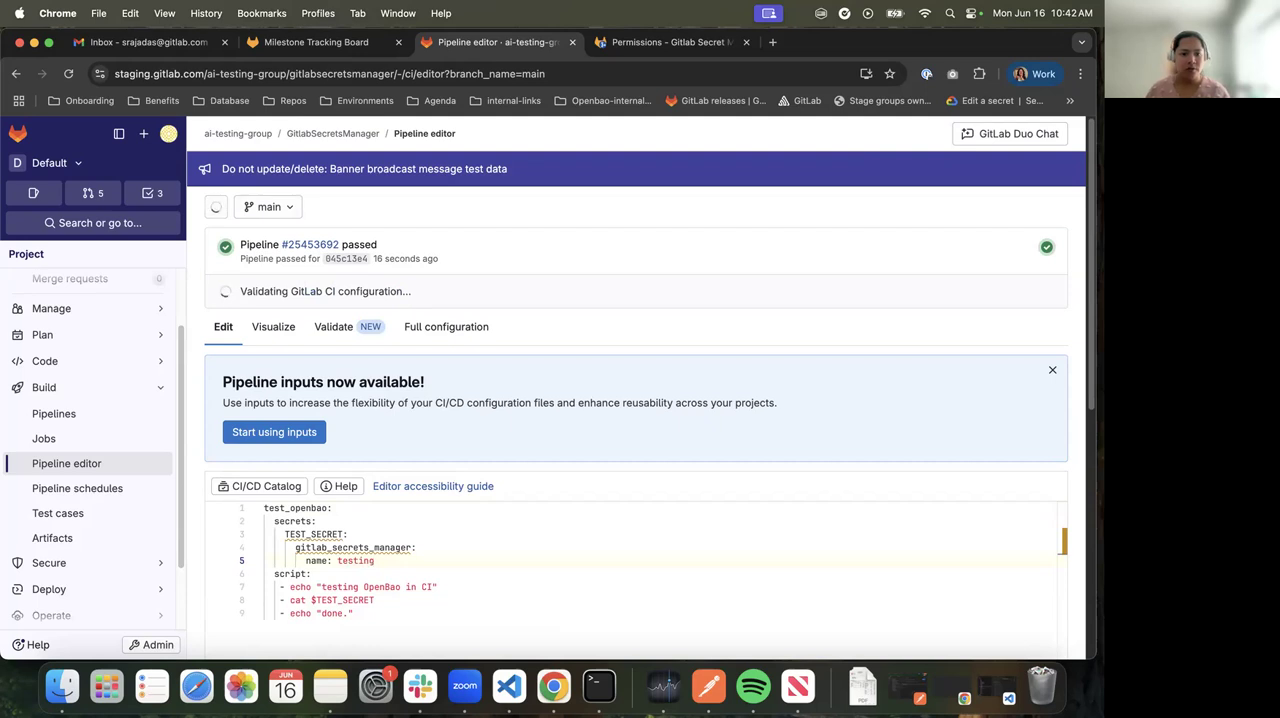
scroll(380, 570, "down", 10)
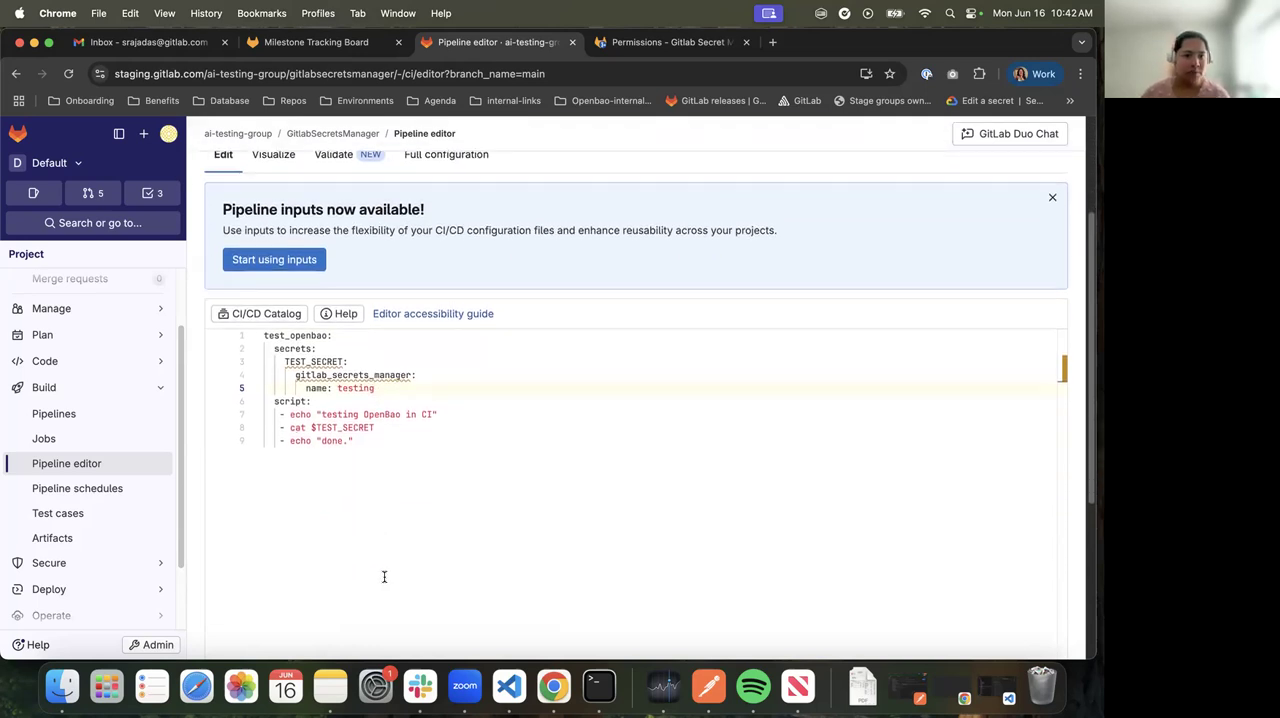
left_click(258, 626)
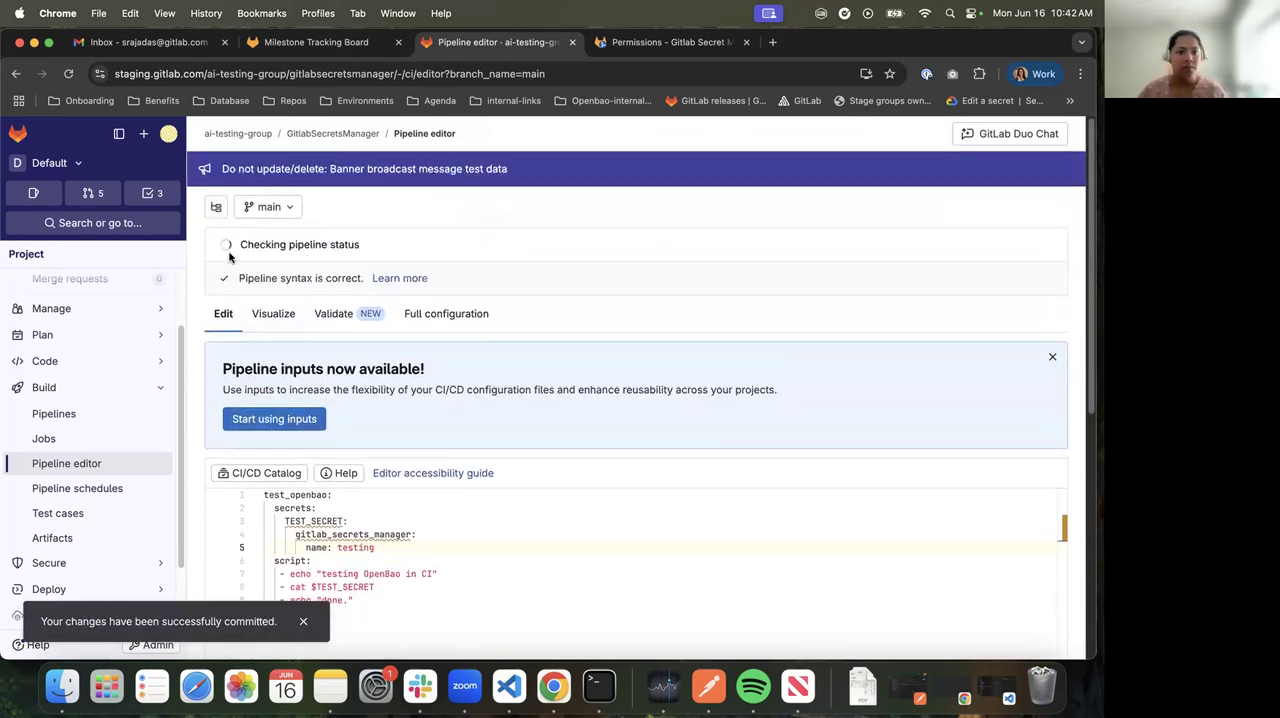
Open the new commit's pipeline and its test_openbao job log, and highlight the last line of the error
scroll(361, 481, "down", 10)
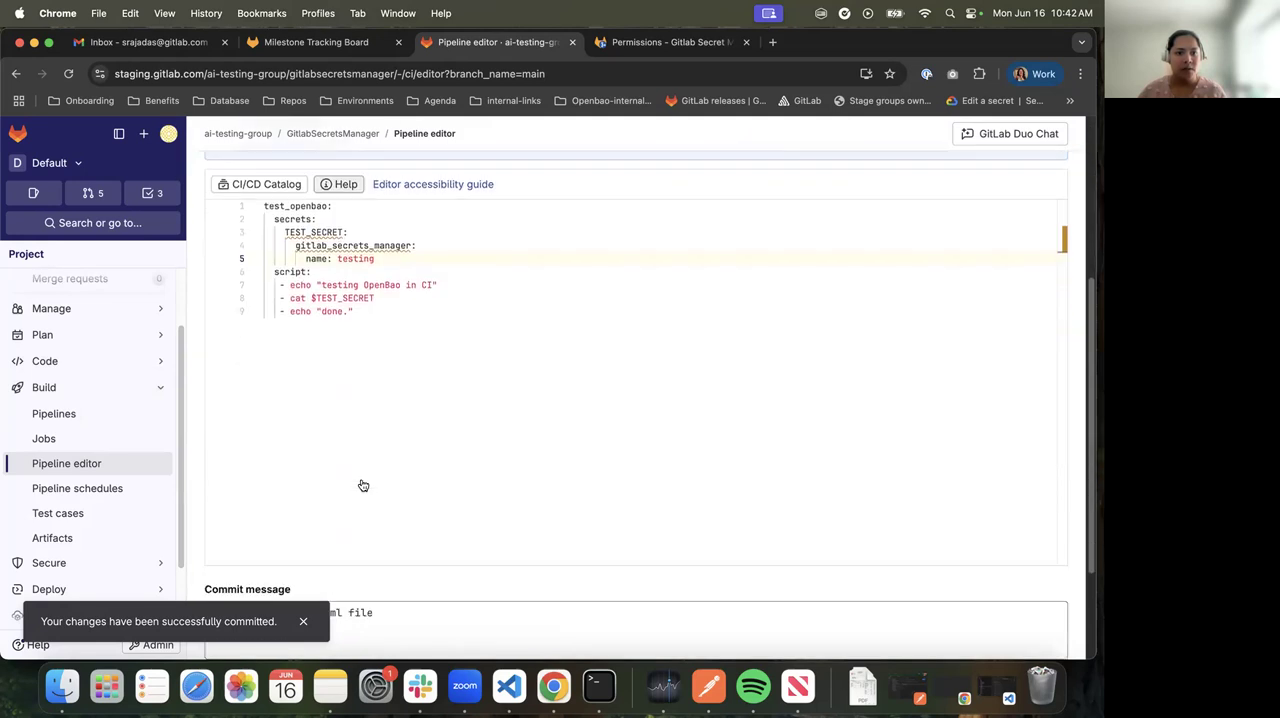
scroll(361, 481, "up", 10)
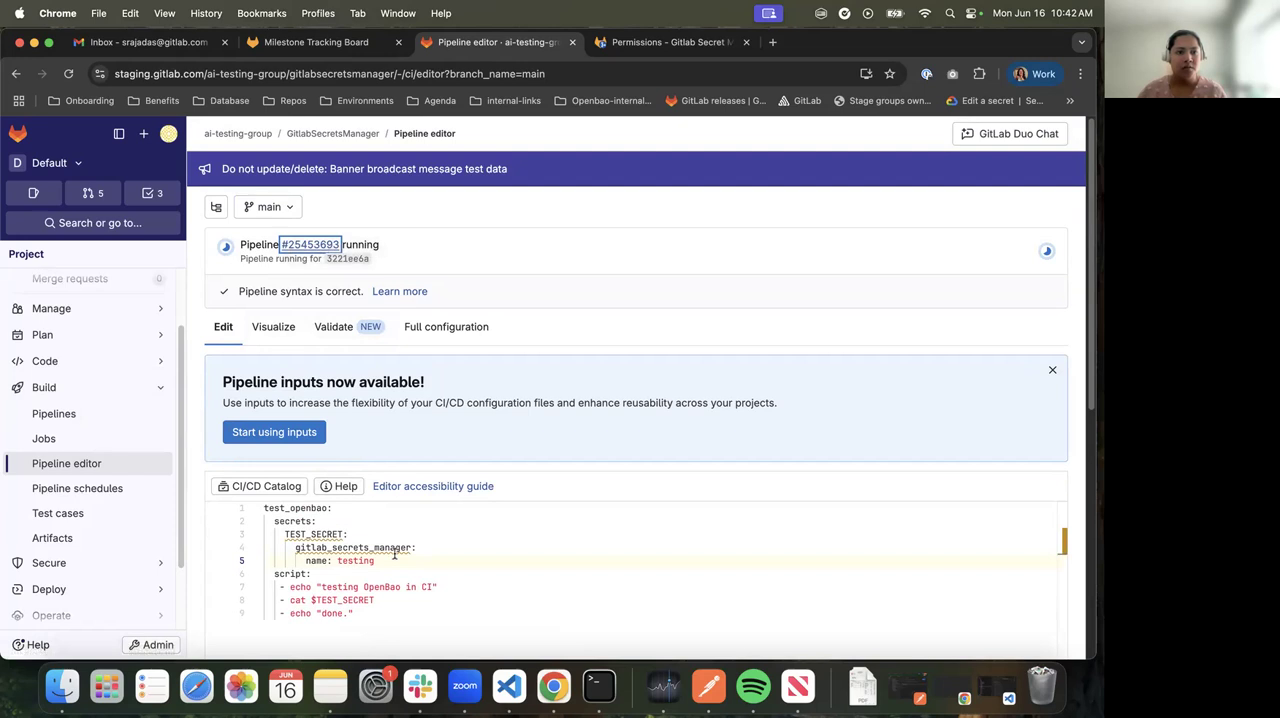
left_click(313, 250)
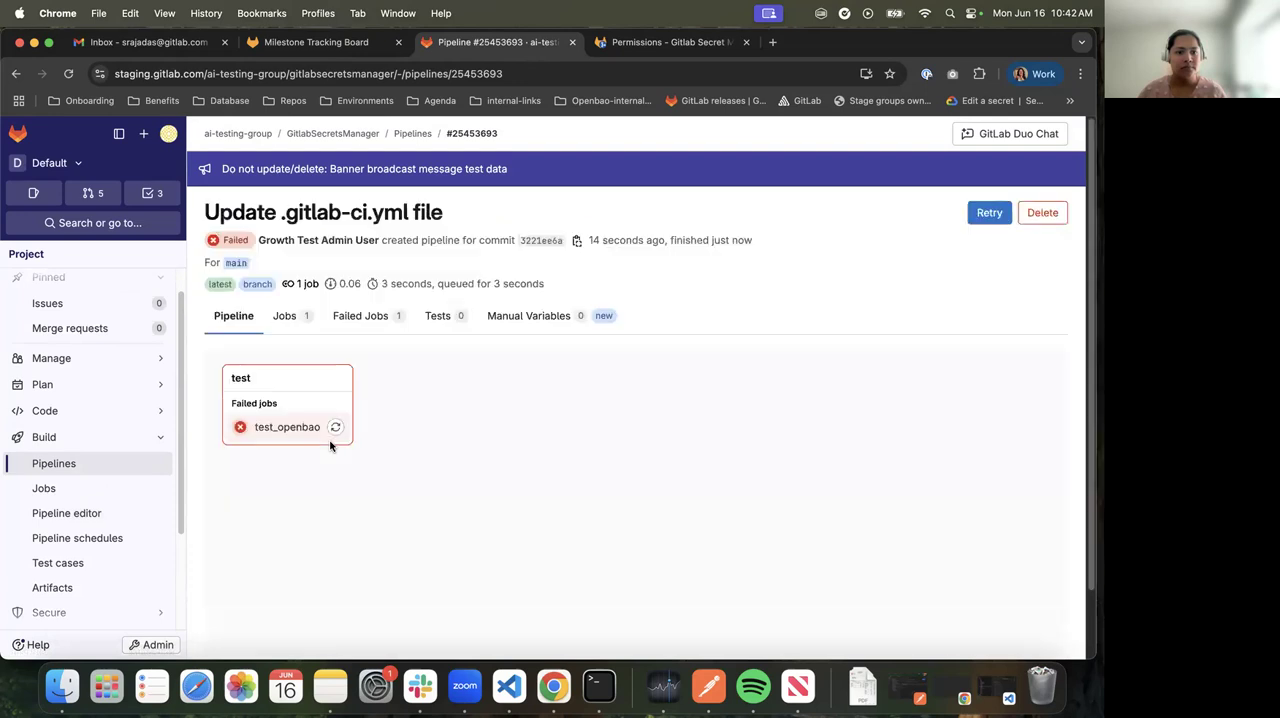
left_click(297, 426)
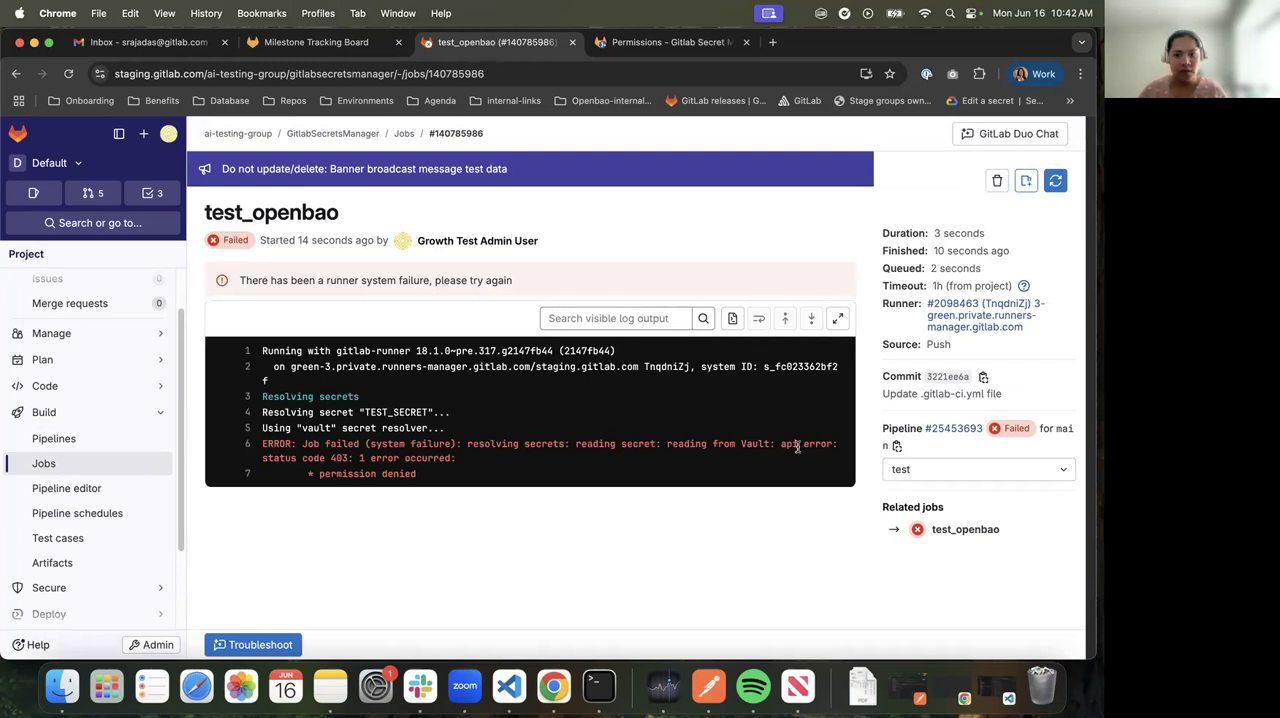
left_click_drag(311, 476, 479, 475)
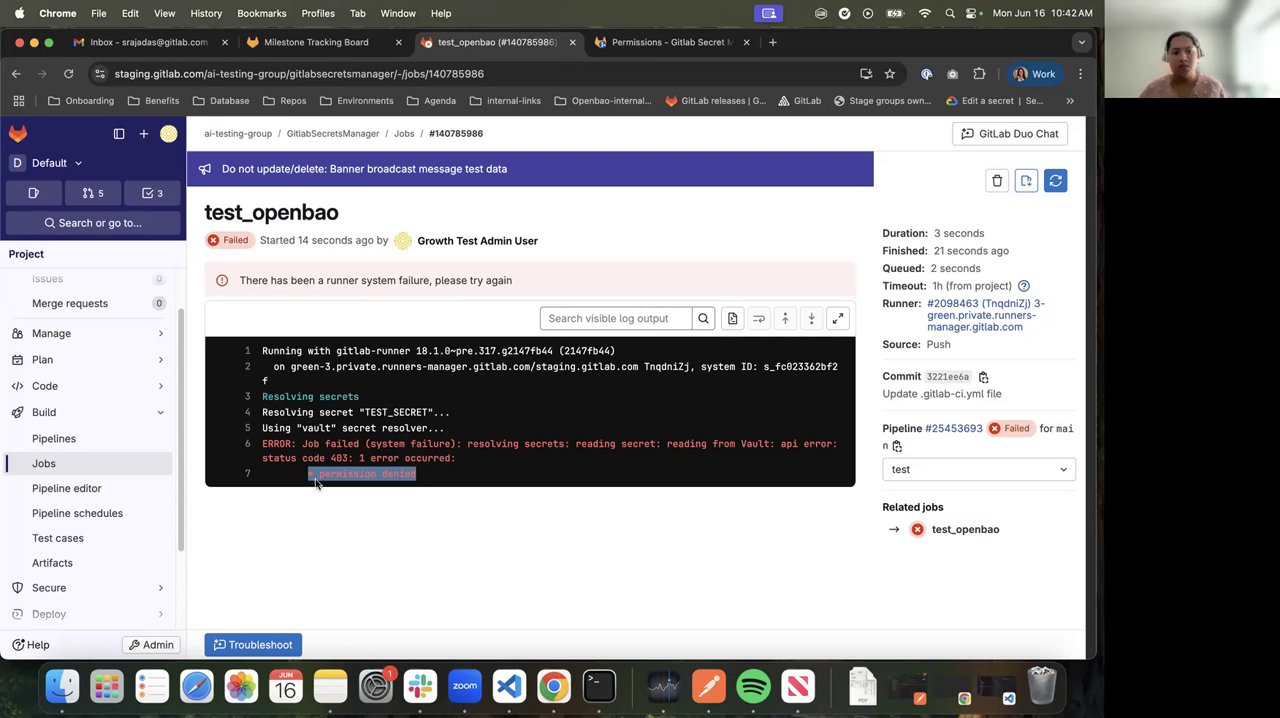
Return from the job log to the pipeline editor and look over the job configuration
left_click(14, 75)
left_click(14, 75)
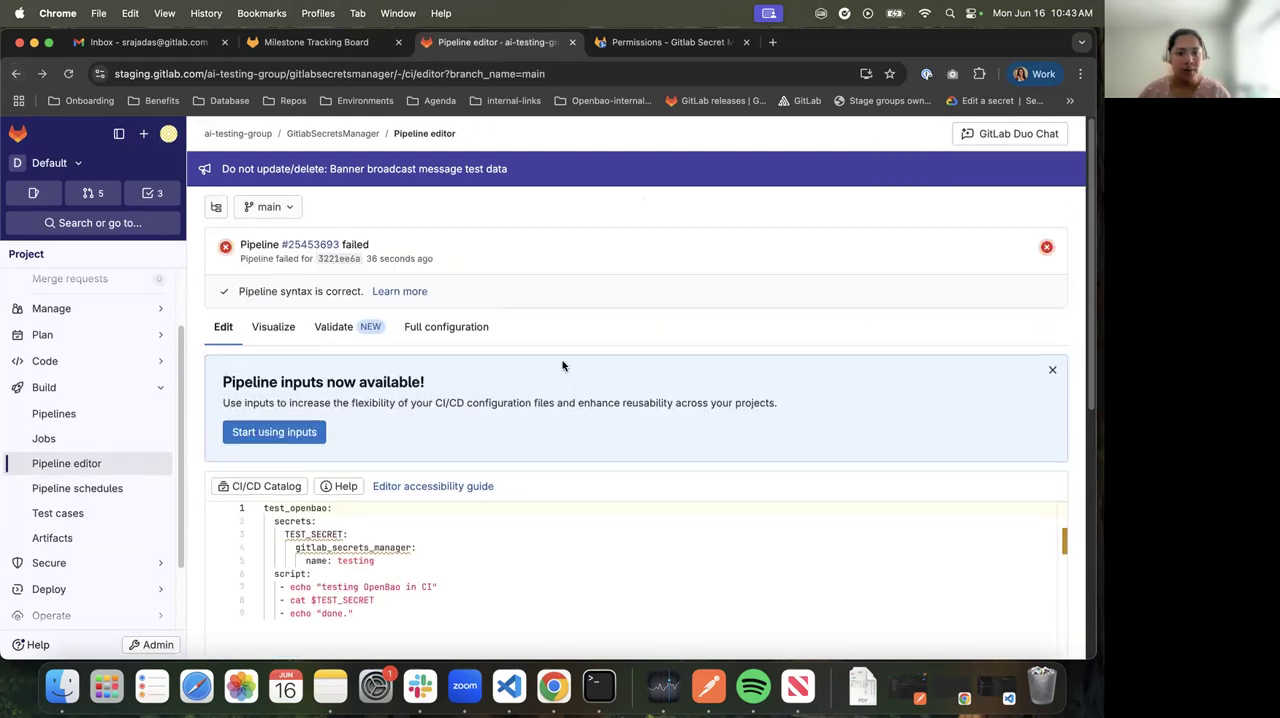
scroll(570, 370, "down", 3)
scroll(577, 372, "up", 3)
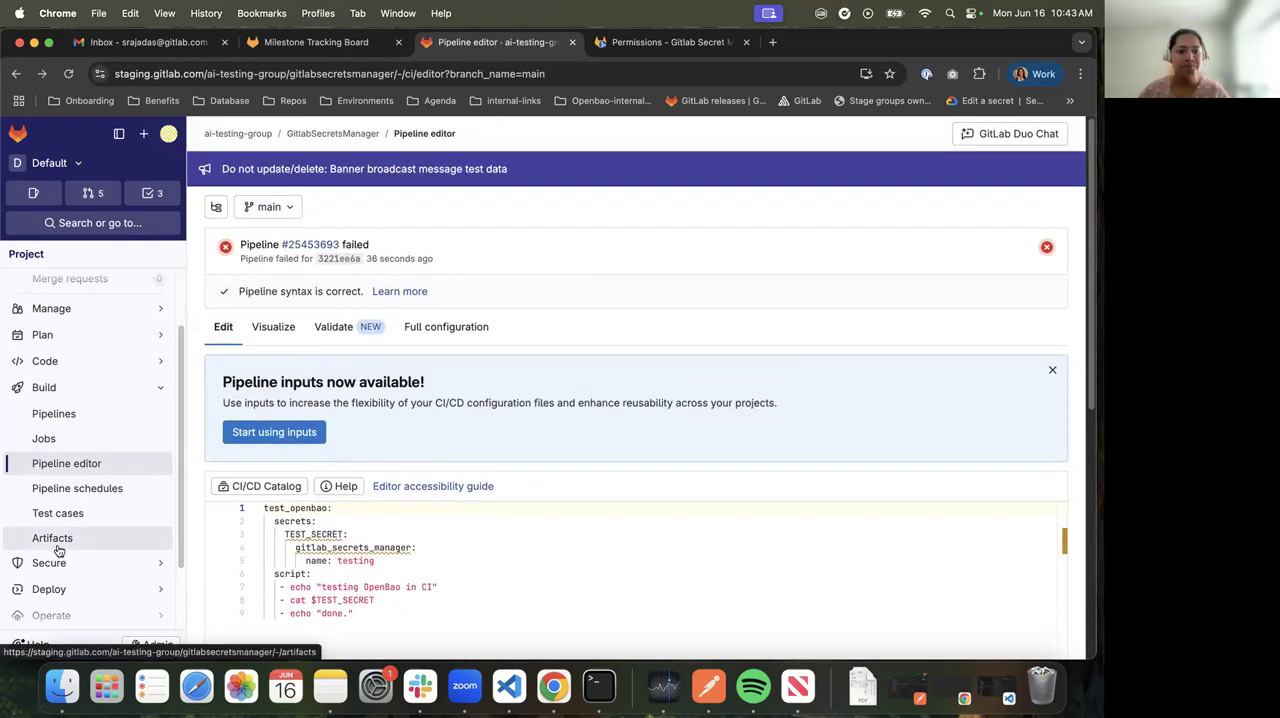
Collapse the Build section of the project navigation and open the project's General settings
scroll(54, 397, "up", 2)
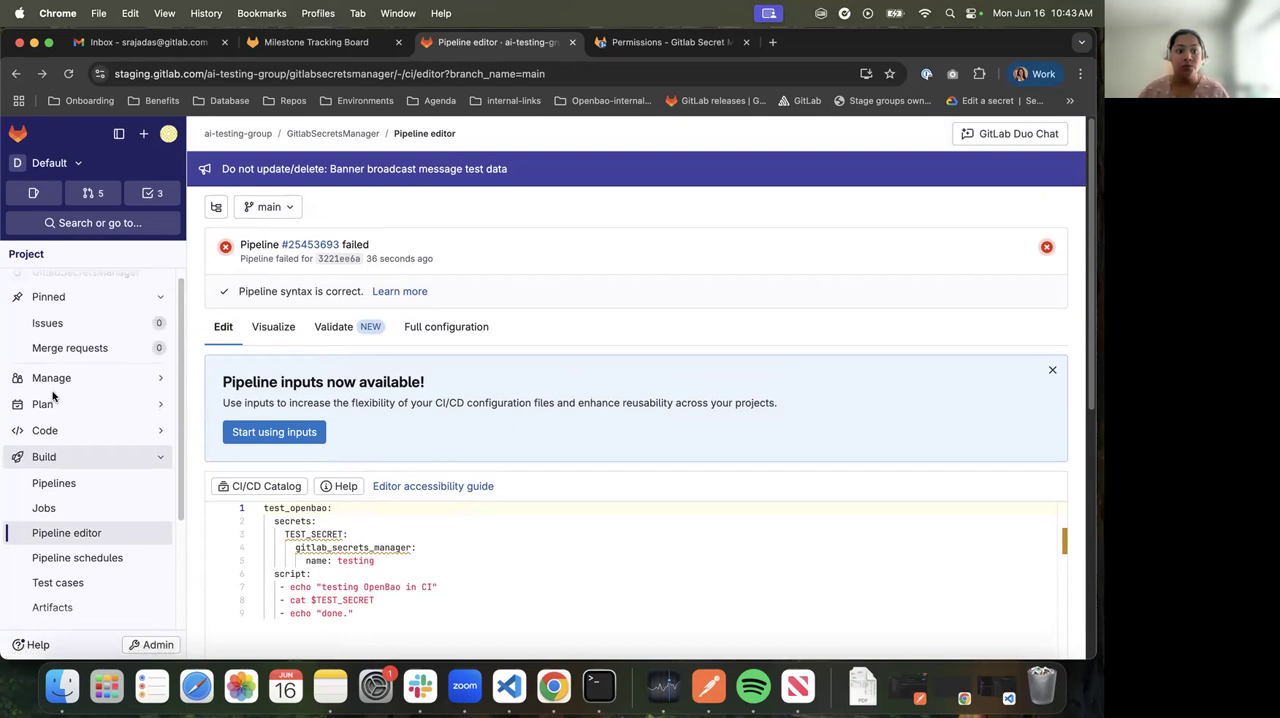
left_click(80, 465)
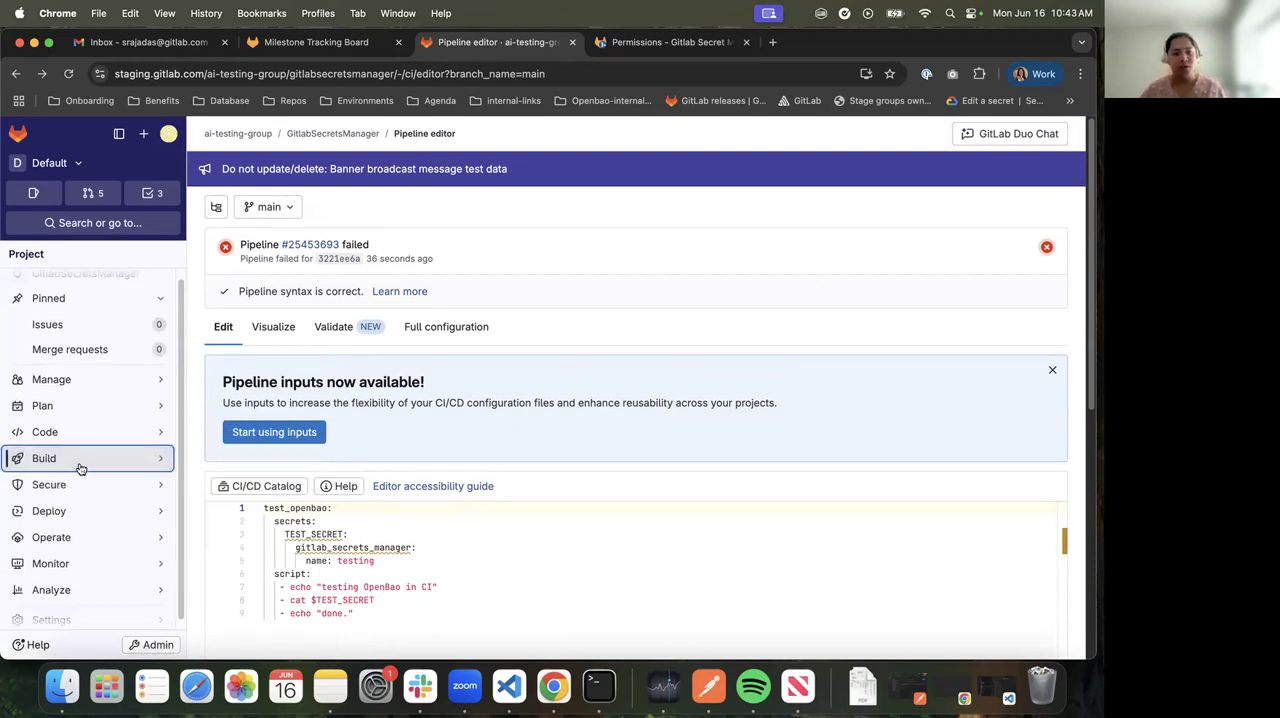
scroll(63, 343, "up", 1)
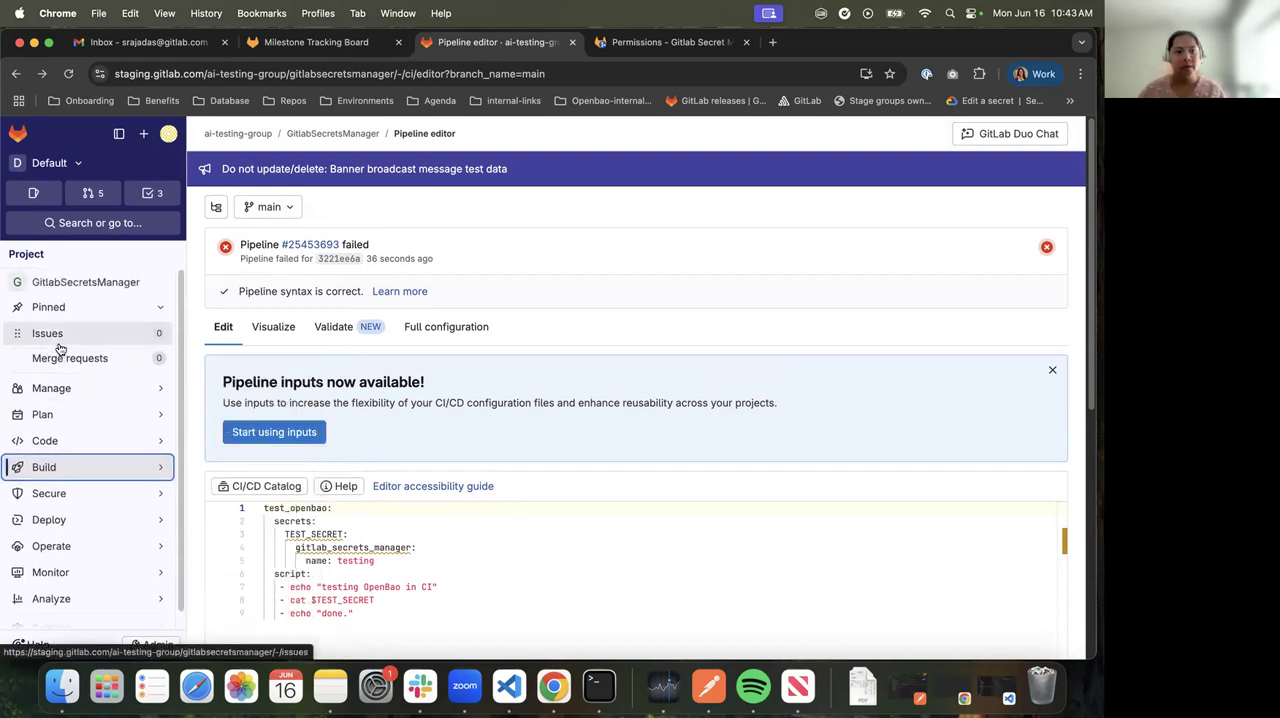
mouse_move(90, 552)
scroll(88, 570, "down", 5)
mouse_move(83, 609)
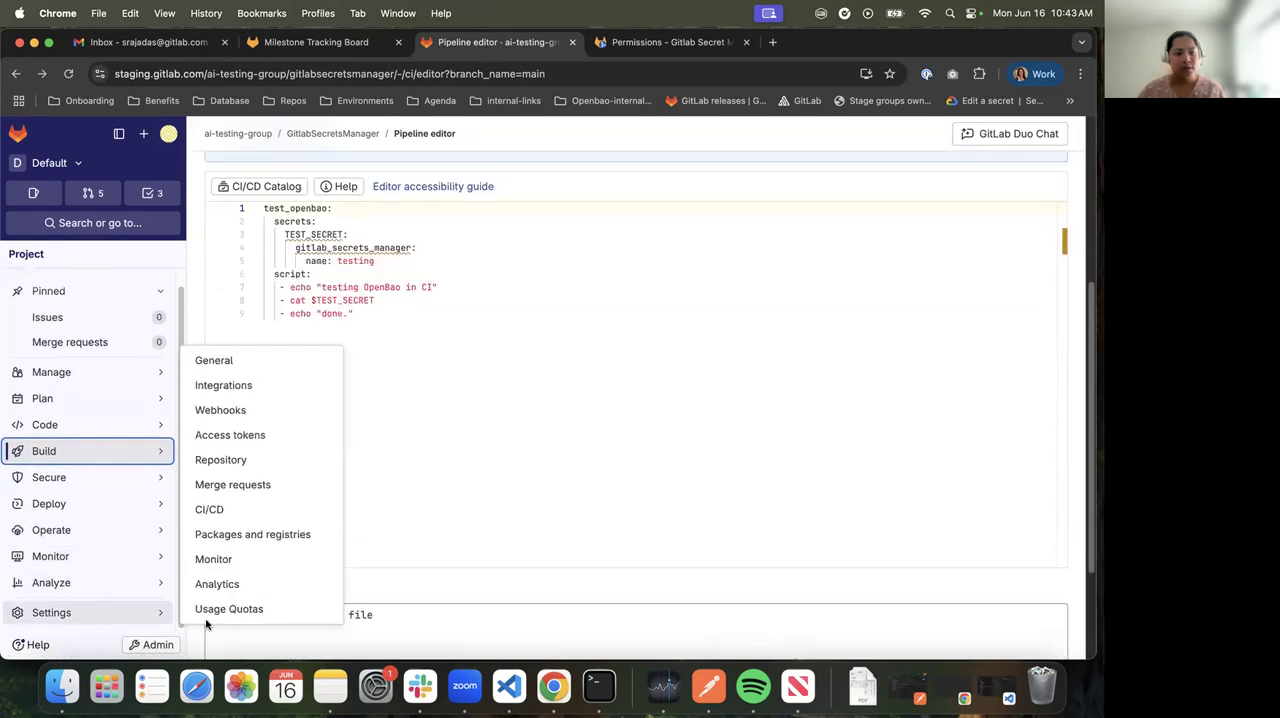
left_click(222, 364)
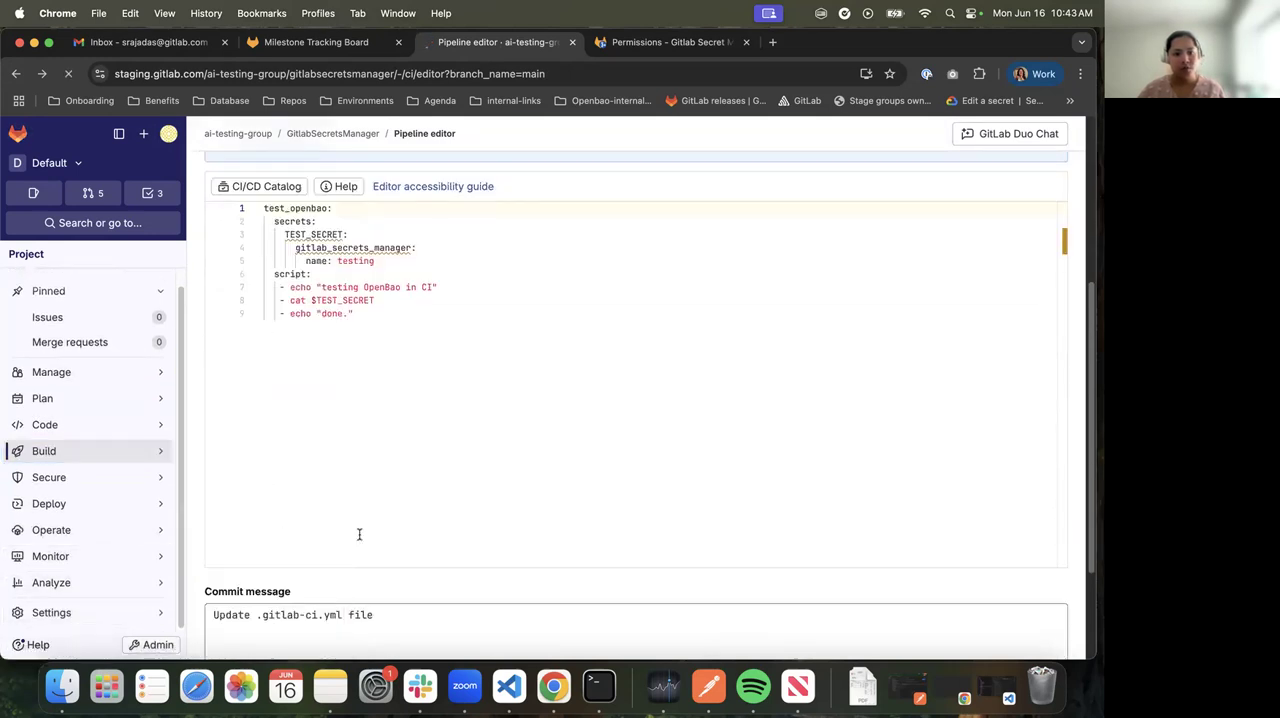
Expand Visibility, project features, permissions and check the Add options of the Secret manager user permissions
scroll(363, 534, "down", 10)
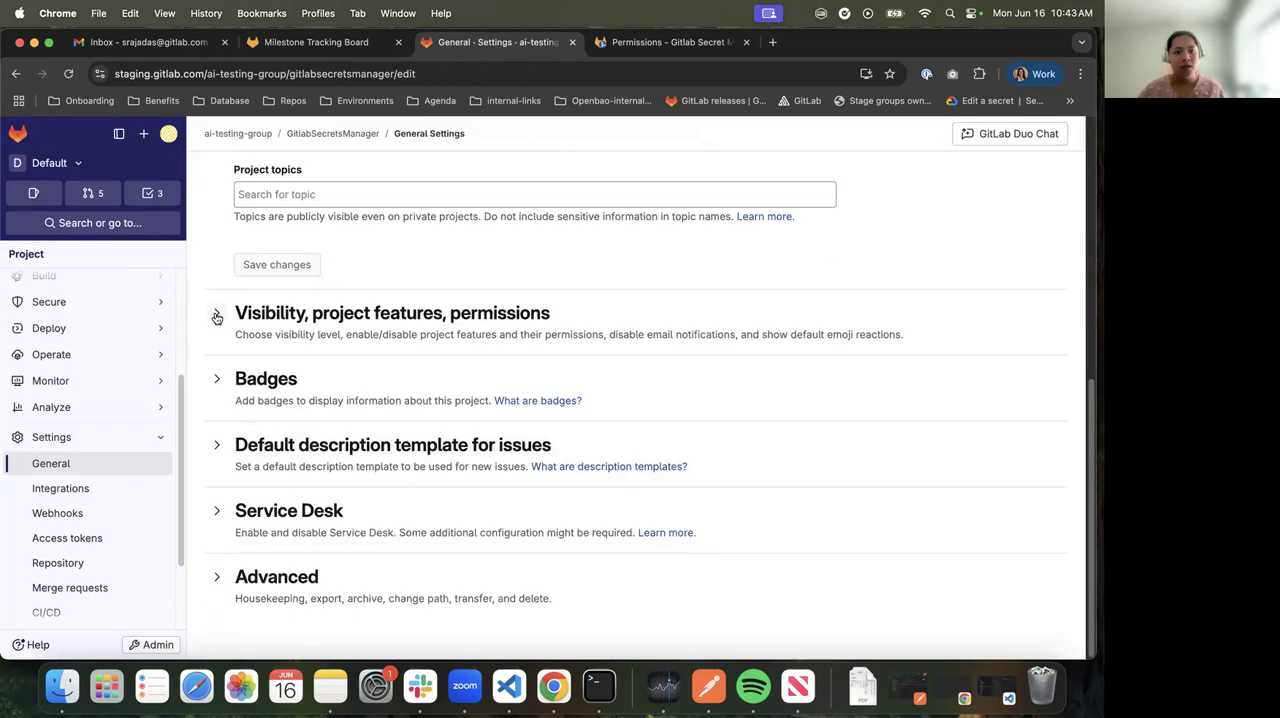
left_click(216, 320)
scroll(522, 549, "down", 15)
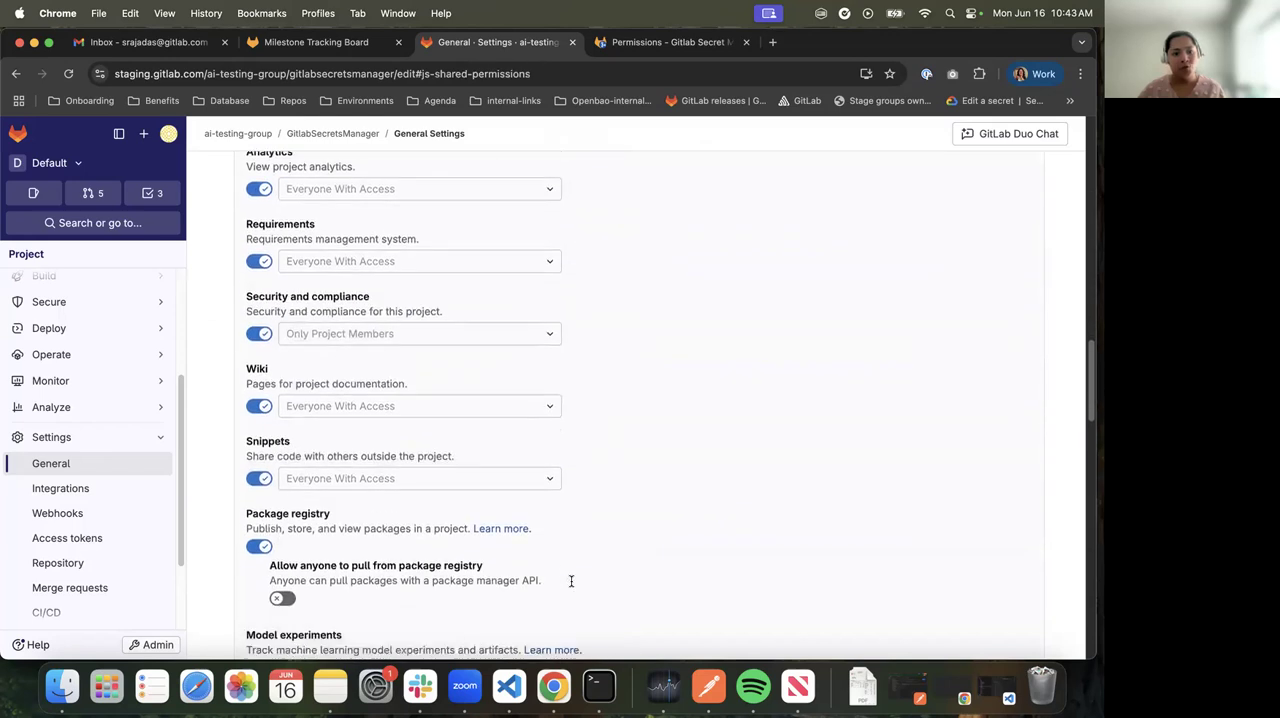
scroll(571, 581, "down", 12)
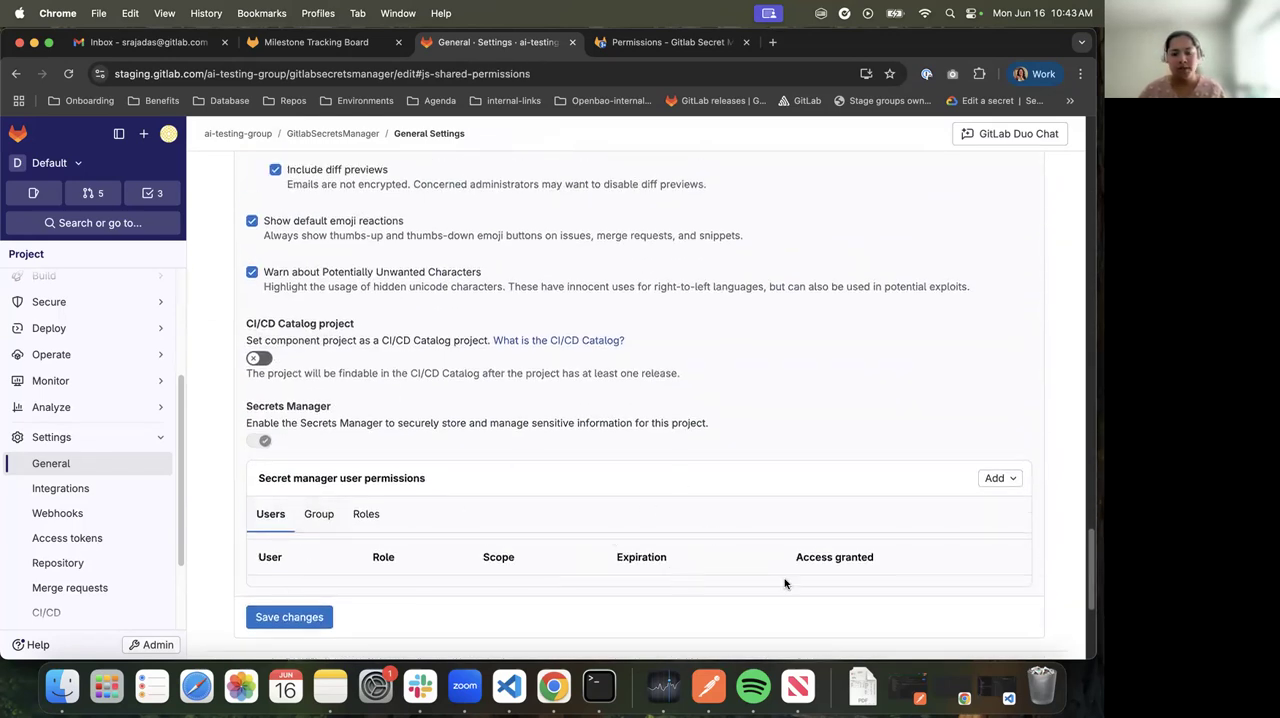
left_click(996, 478)
left_click(882, 402)
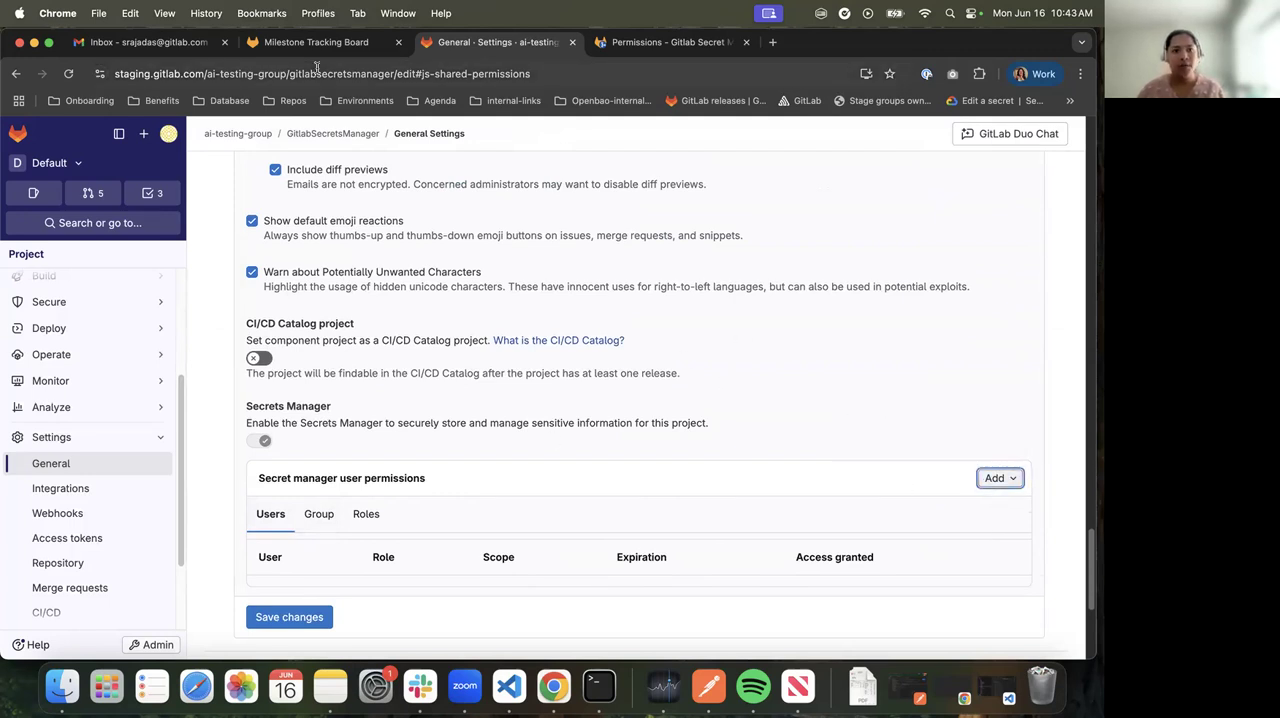
Look through the GraphQL requests in the Permissions merge request, and return to the Secret manager user permissions in the project settings
left_click(625, 44)
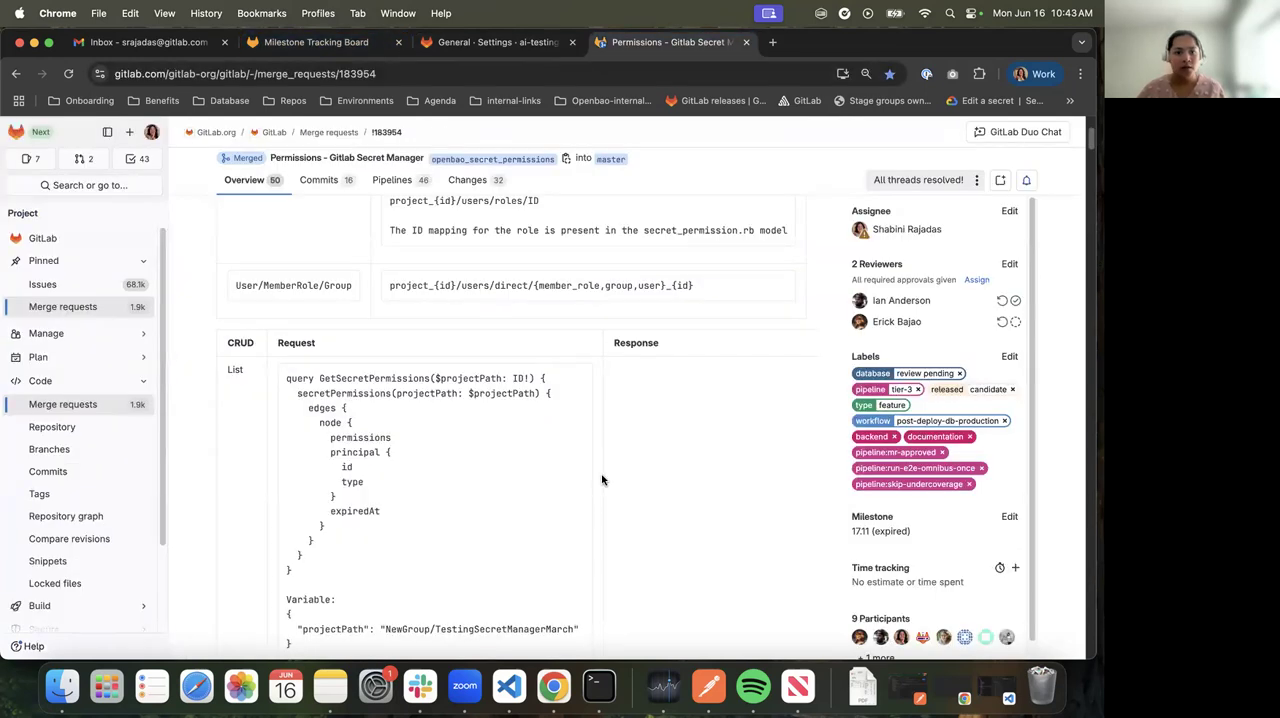
scroll(598, 478, "up", 3)
scroll(598, 478, "down", 10)
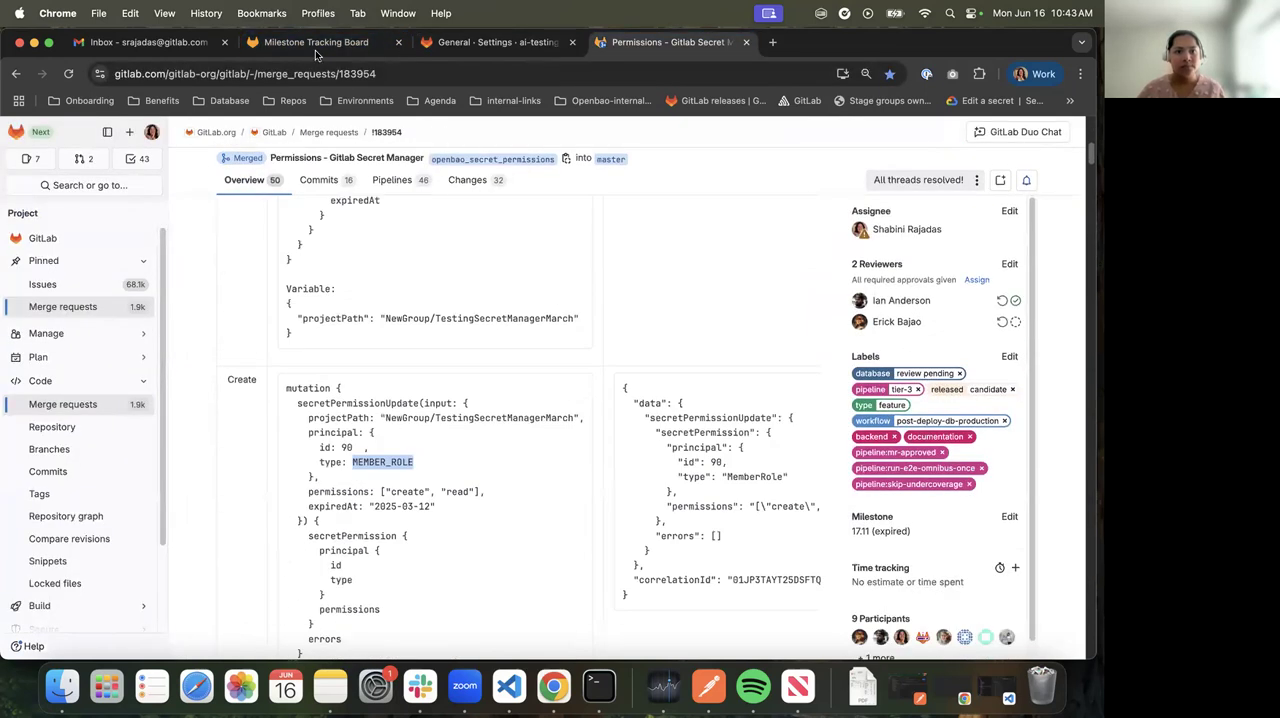
left_click(488, 50)
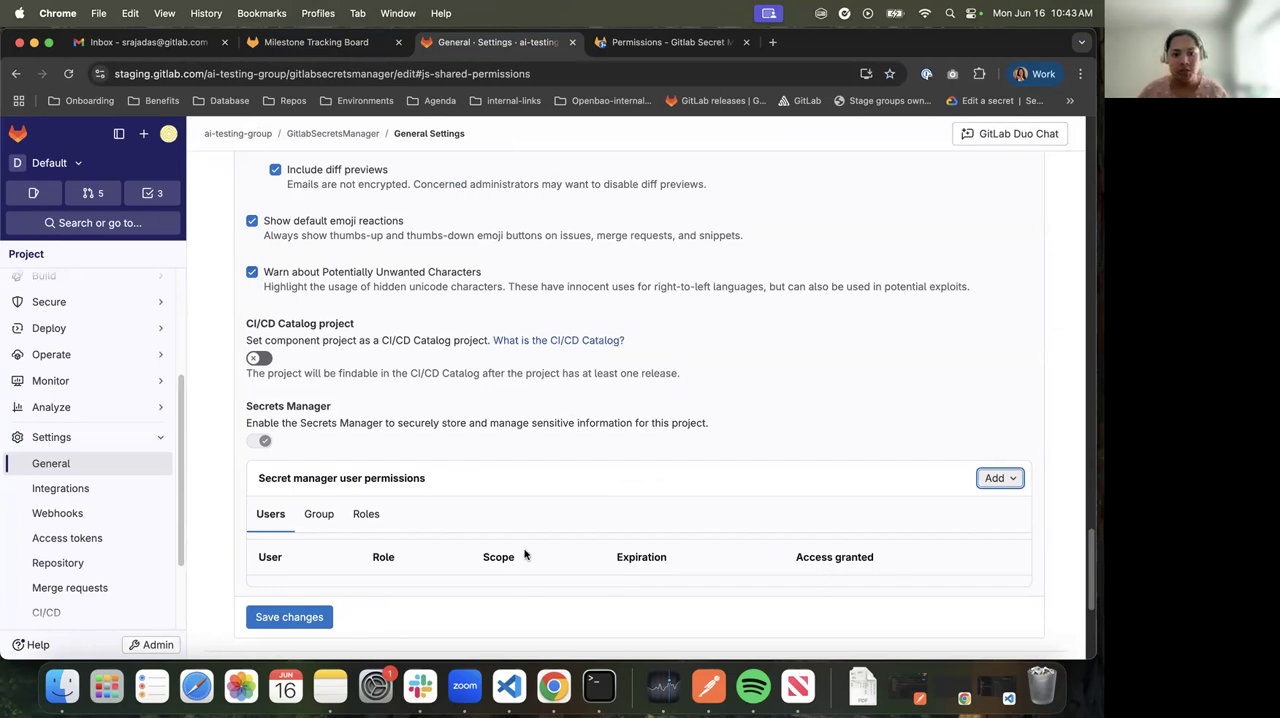
scroll(523, 552, "down", 5)
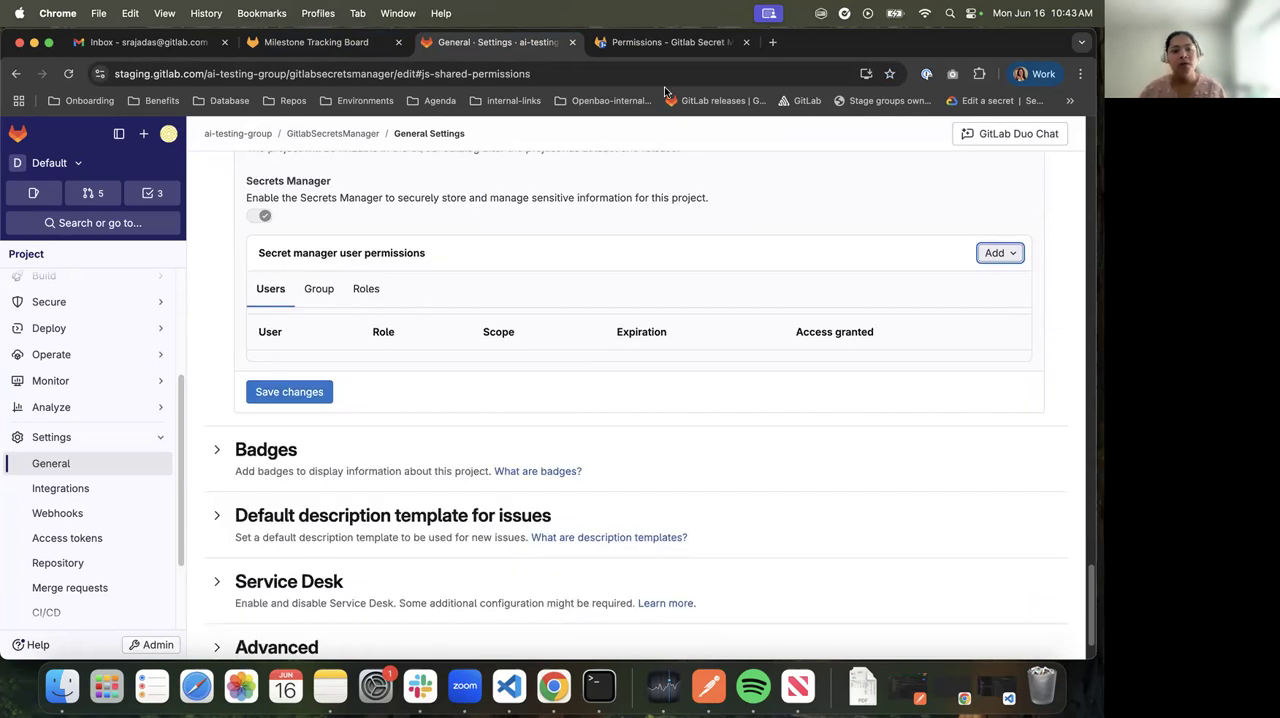
scroll(597, 381, "up", 2)
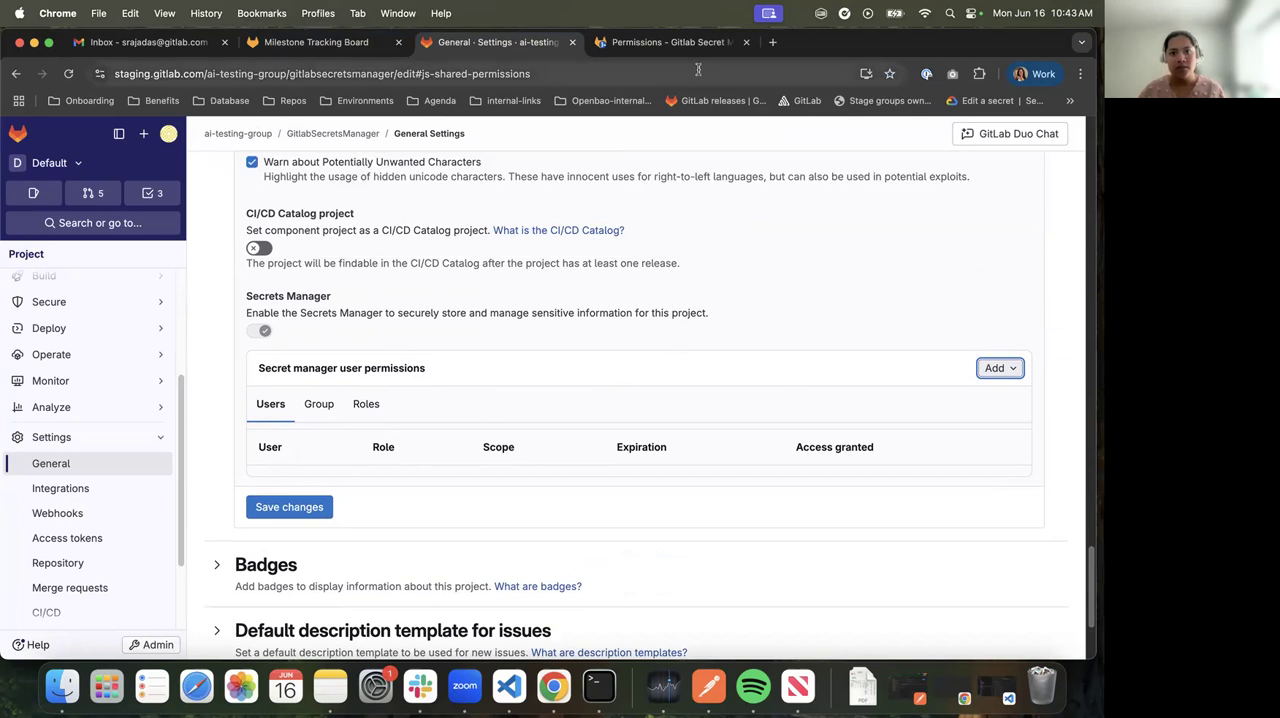
Open the GraphQL explorer at staging.gitlab.com/-/graphql-explorer in a new browser tab
left_click(203, 73)
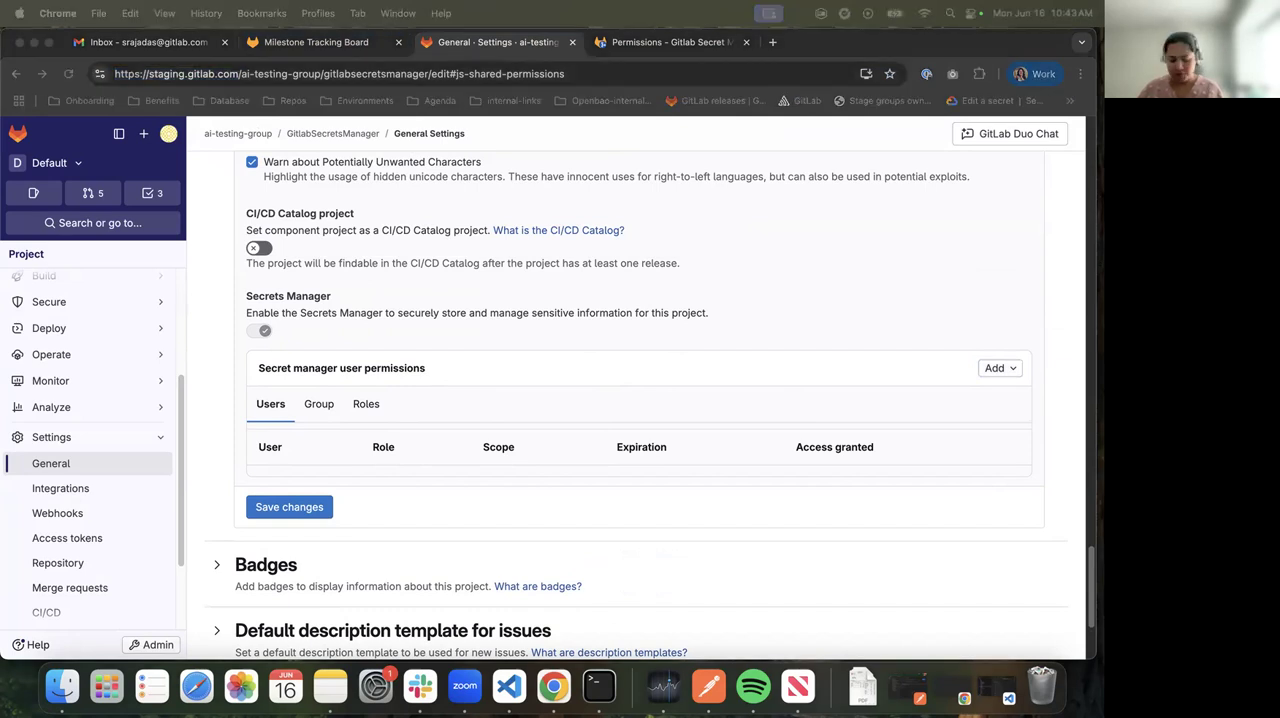
left_click(771, 45)
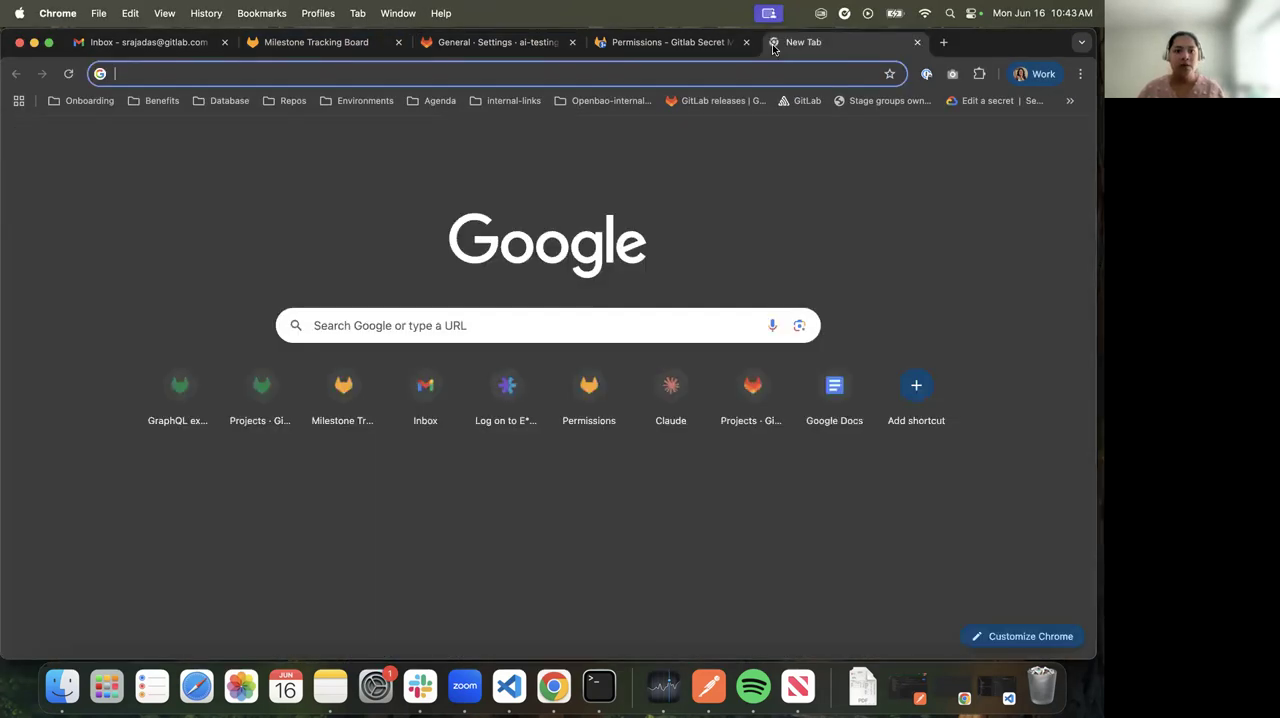
type("https://staging.gitlab.com/-/graphql-explorer")
key("Return")
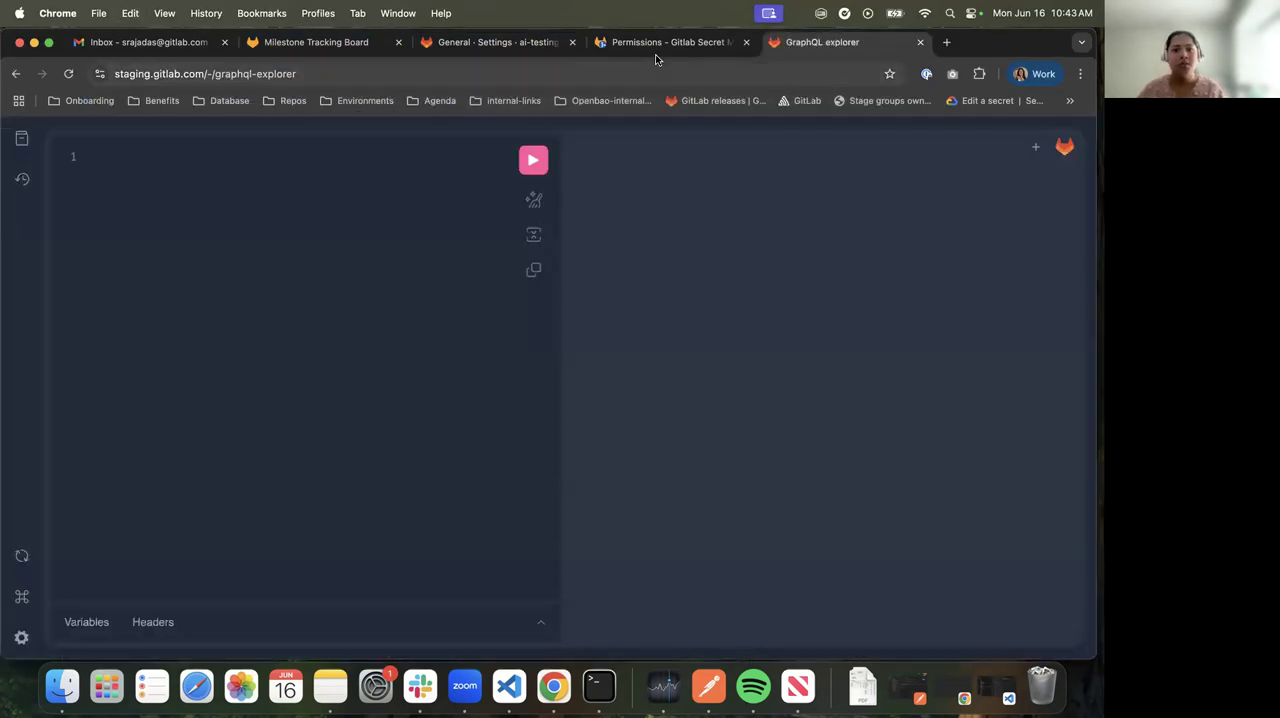
Copy the GetSecretPermissions list query from the Permissions merge request into the GraphQL explorer's query editor
left_click(660, 50)
scroll(386, 390, "up", 5)
scroll(386, 390, "down", 5)
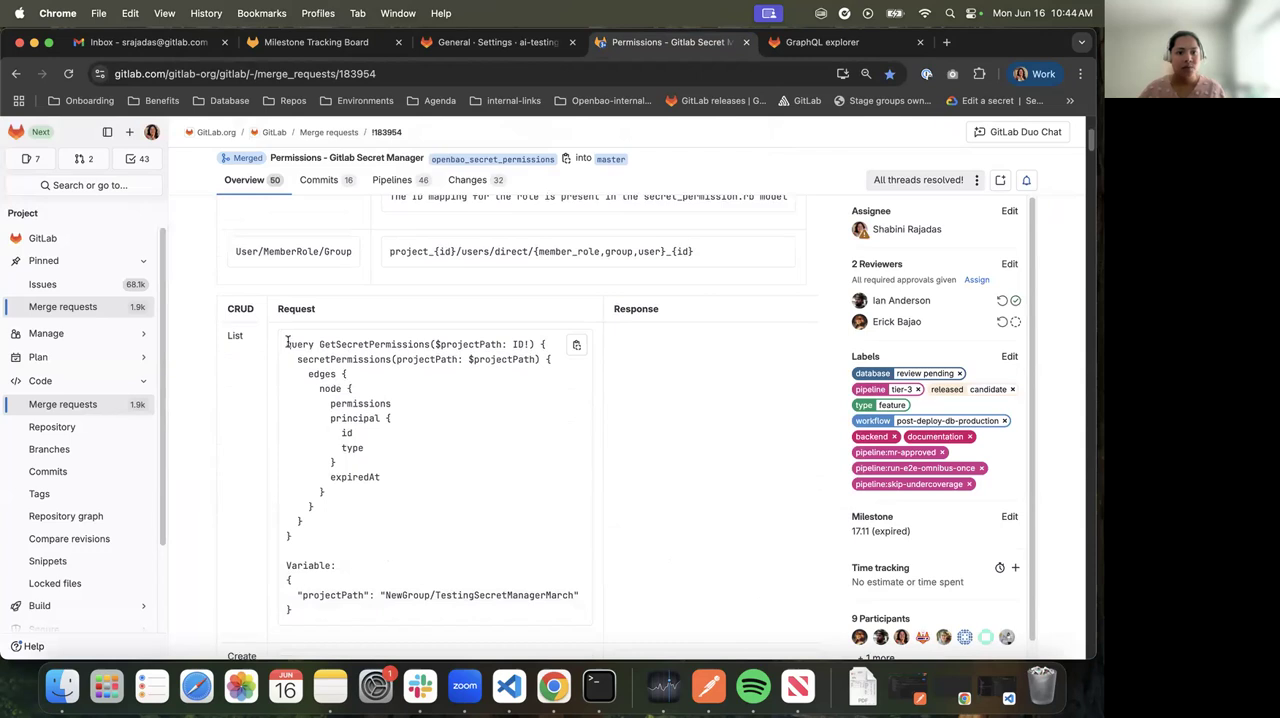
left_click_drag(287, 343, 363, 541)
key("super+c")
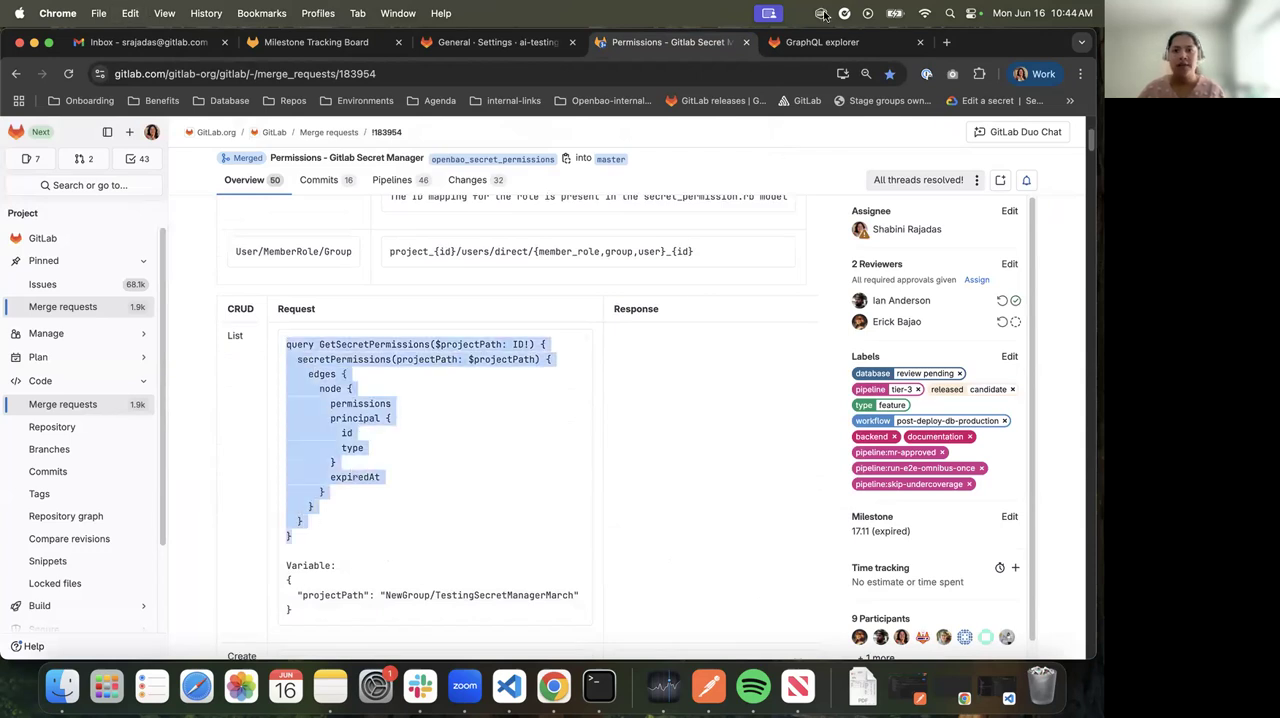
left_click(822, 42)
key("super+v")
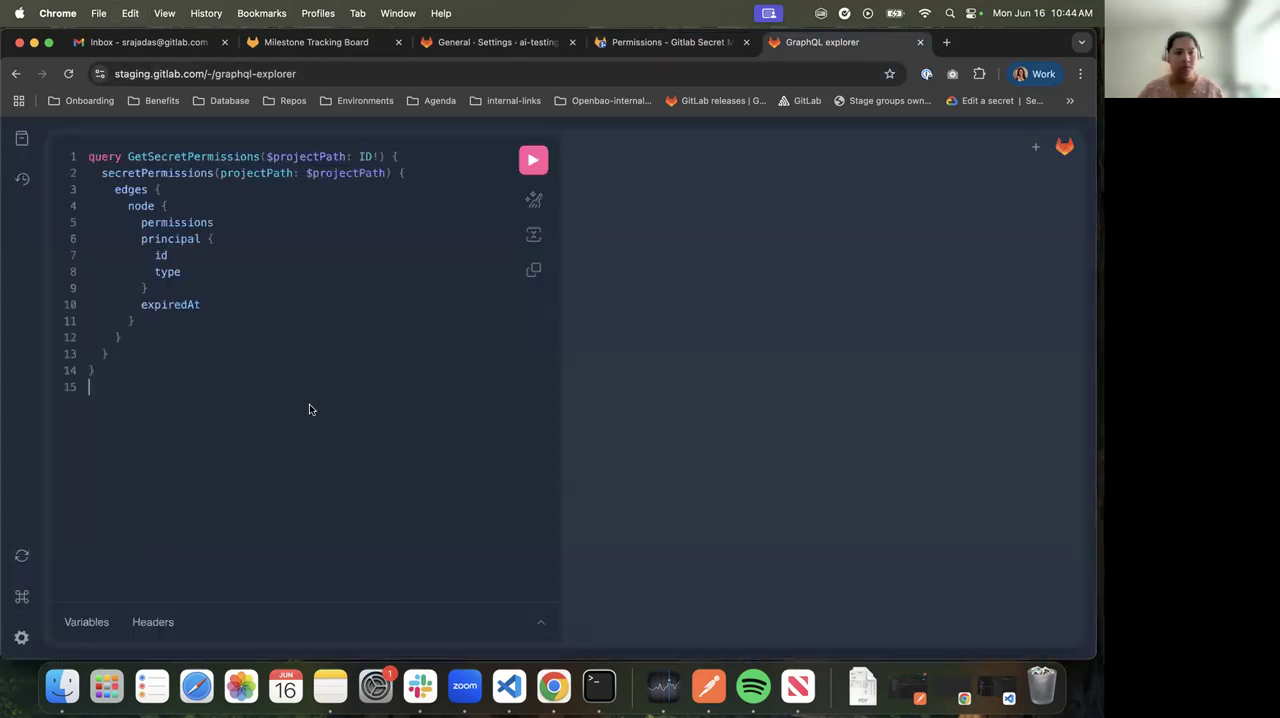
double_click(178, 156)
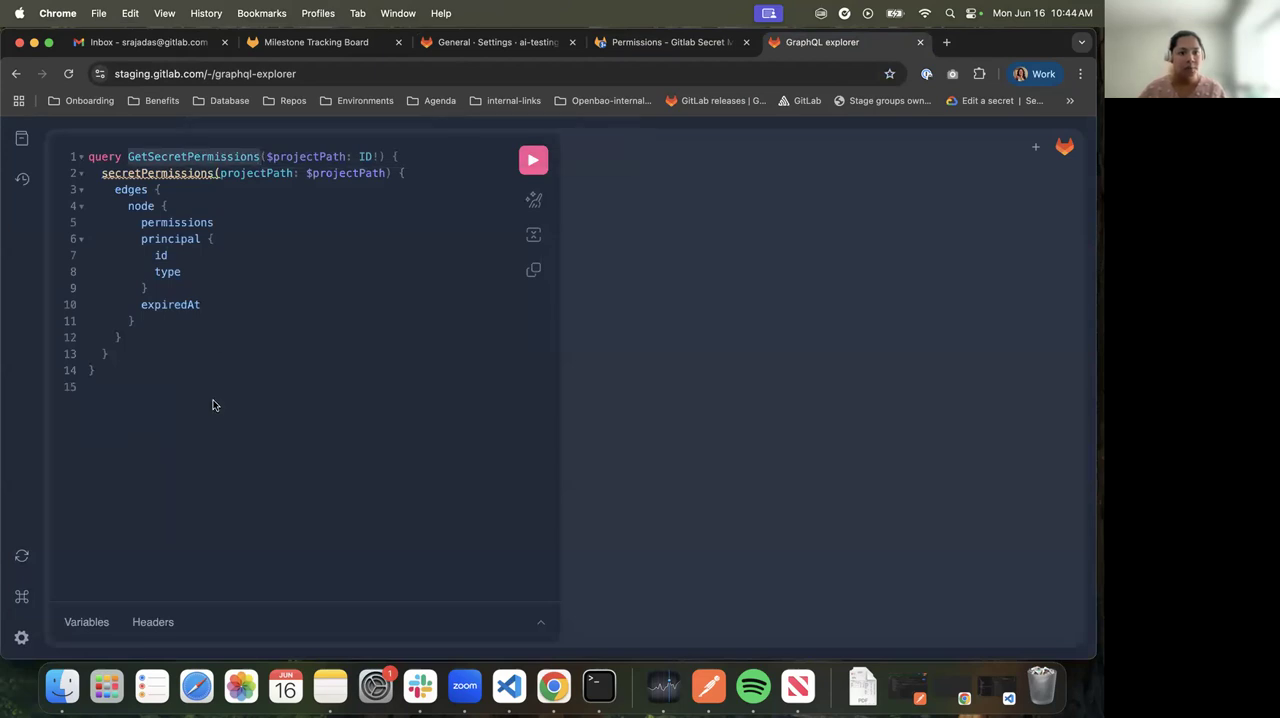
Copy the list query's projectPath variable block from the merge request into the GraphQL explorer's variables
left_click(672, 42)
scroll(400, 545, "down", 1)
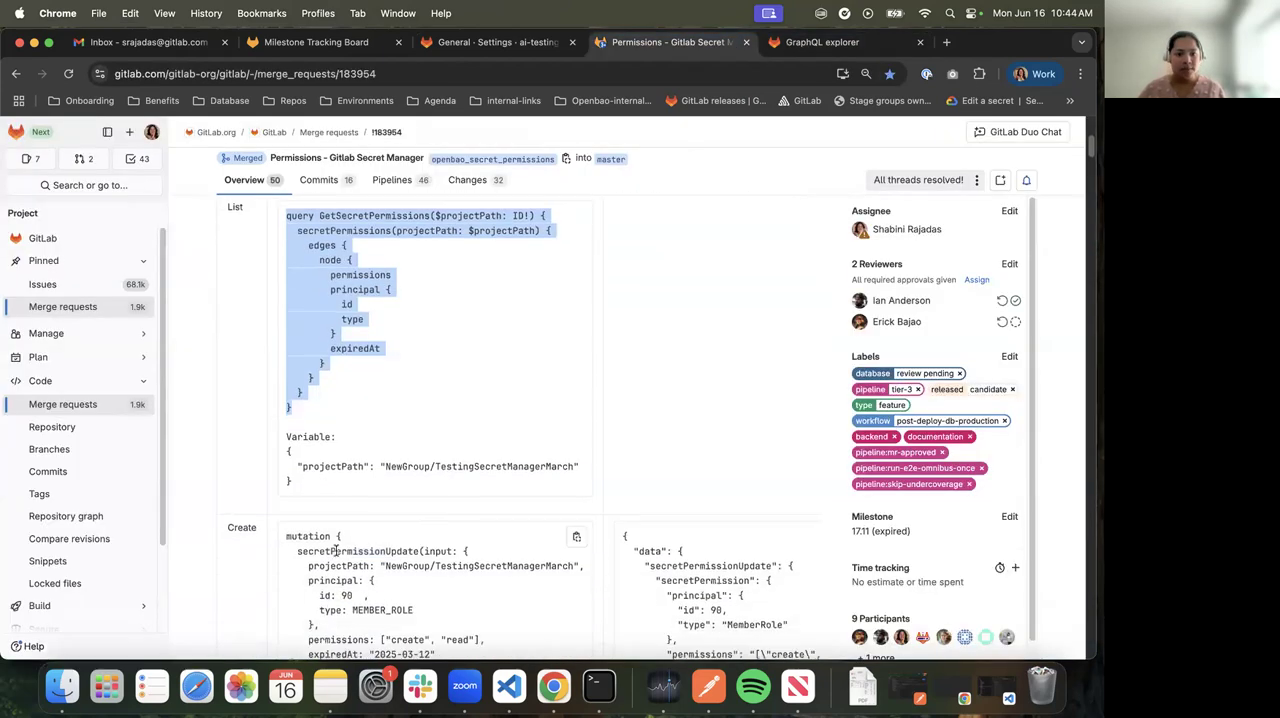
left_click_drag(298, 486, 281, 432)
key("super+c")
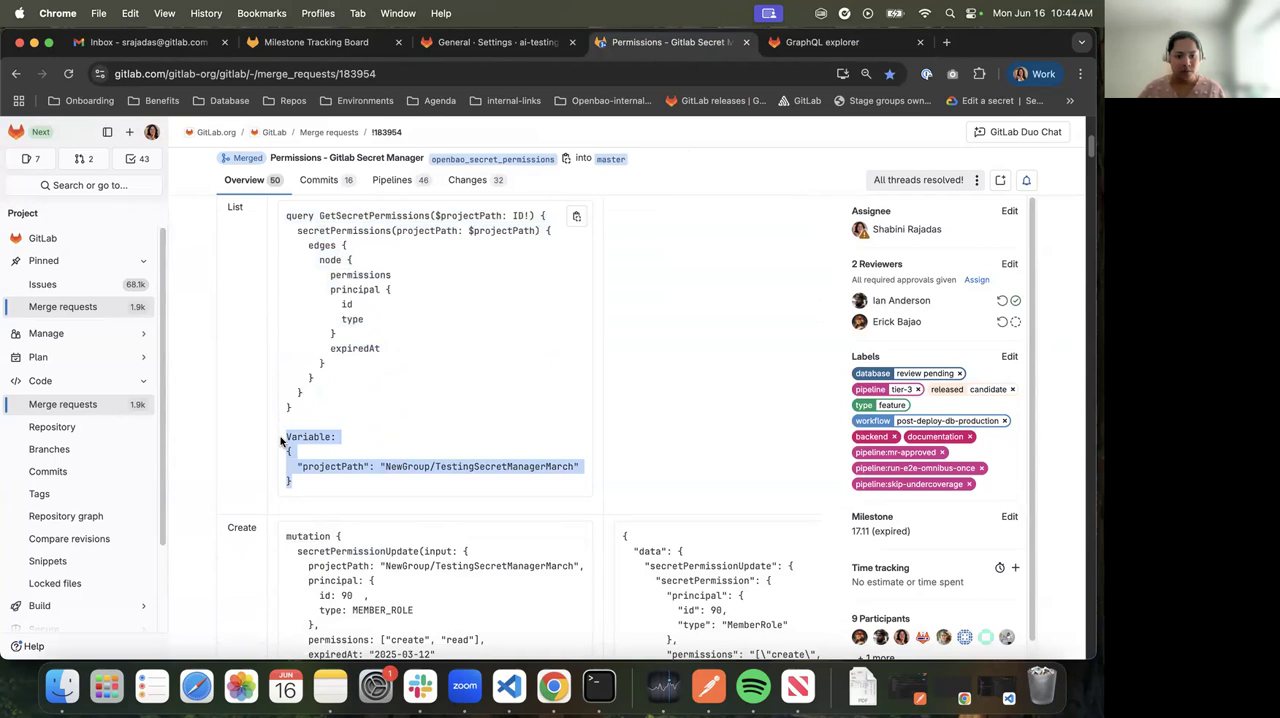
left_click(818, 44)
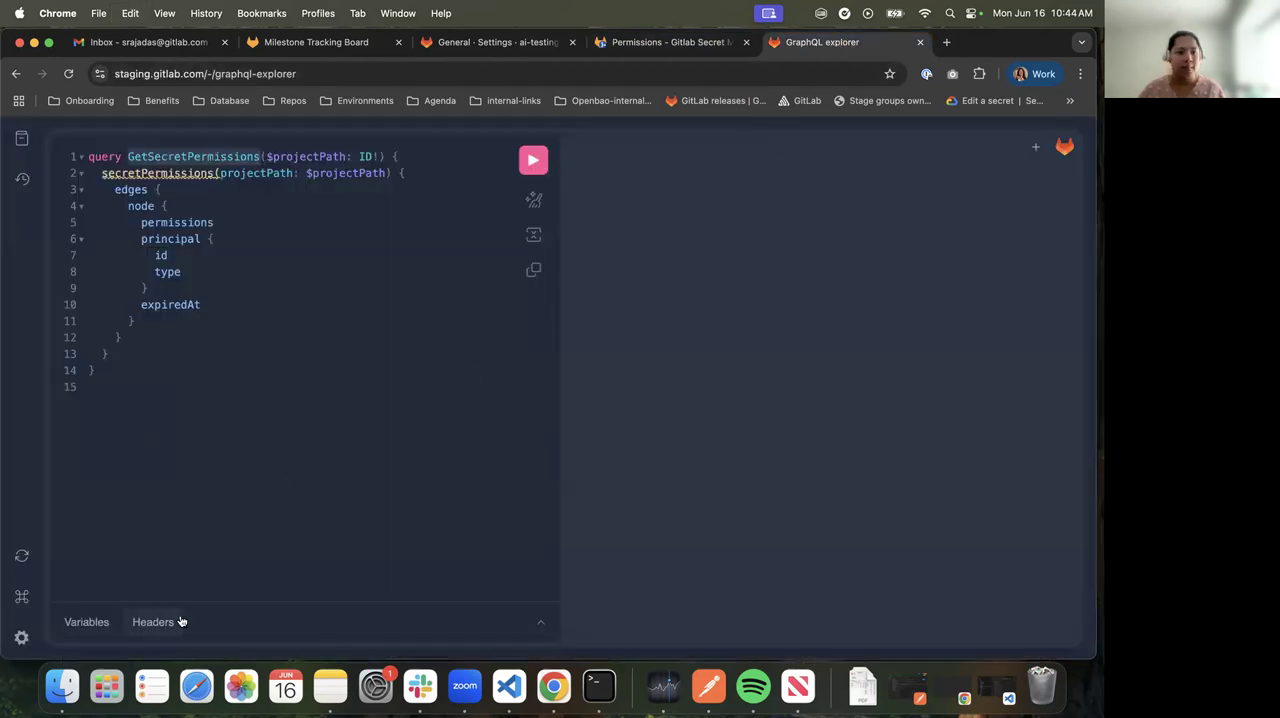
left_click(102, 630)
key("super+v")
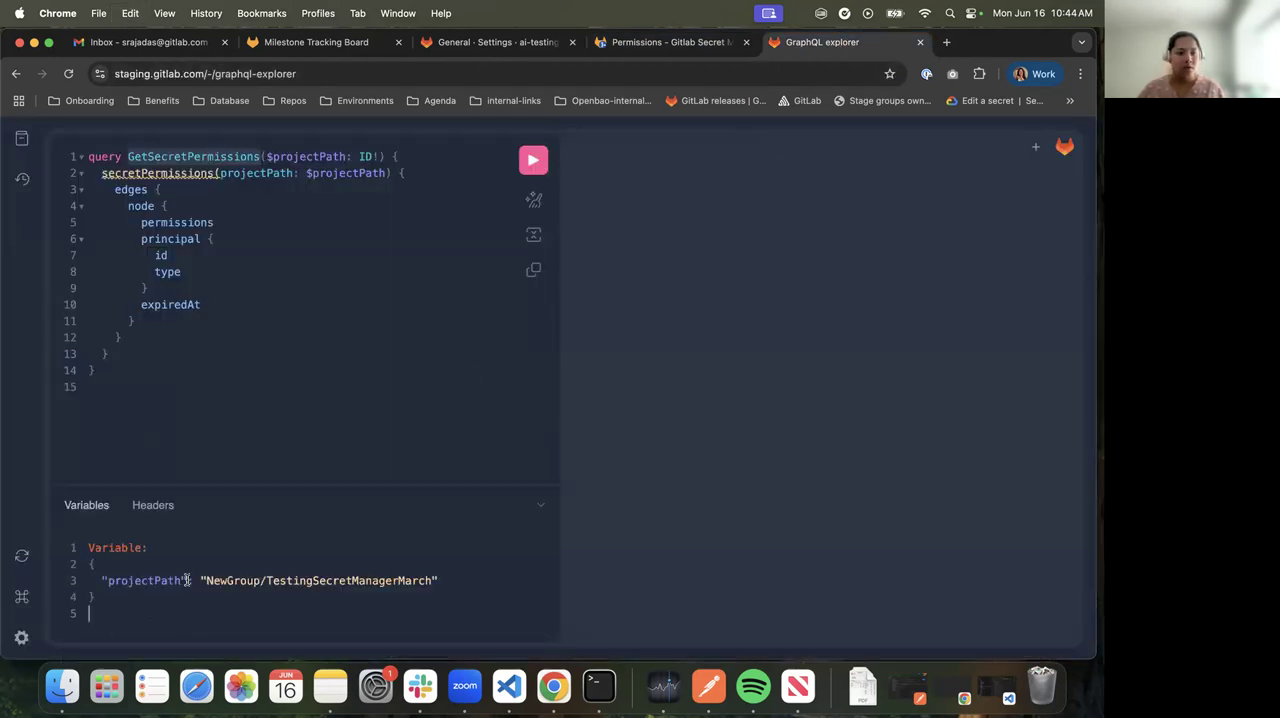
Replace the group part of the projectPath variable in the GraphQL explorer with ai-testing-group, copied from the project's breadcrumb
left_click(450, 44)
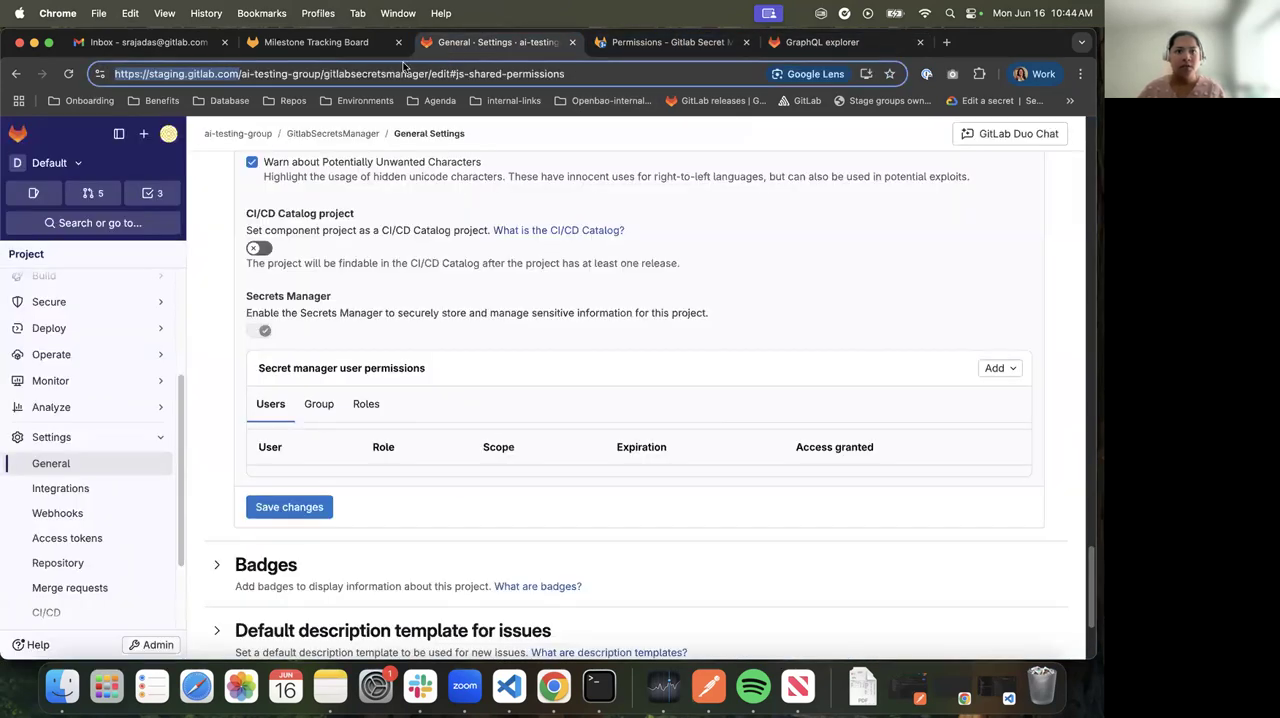
scroll(60, 300, "up", 5)
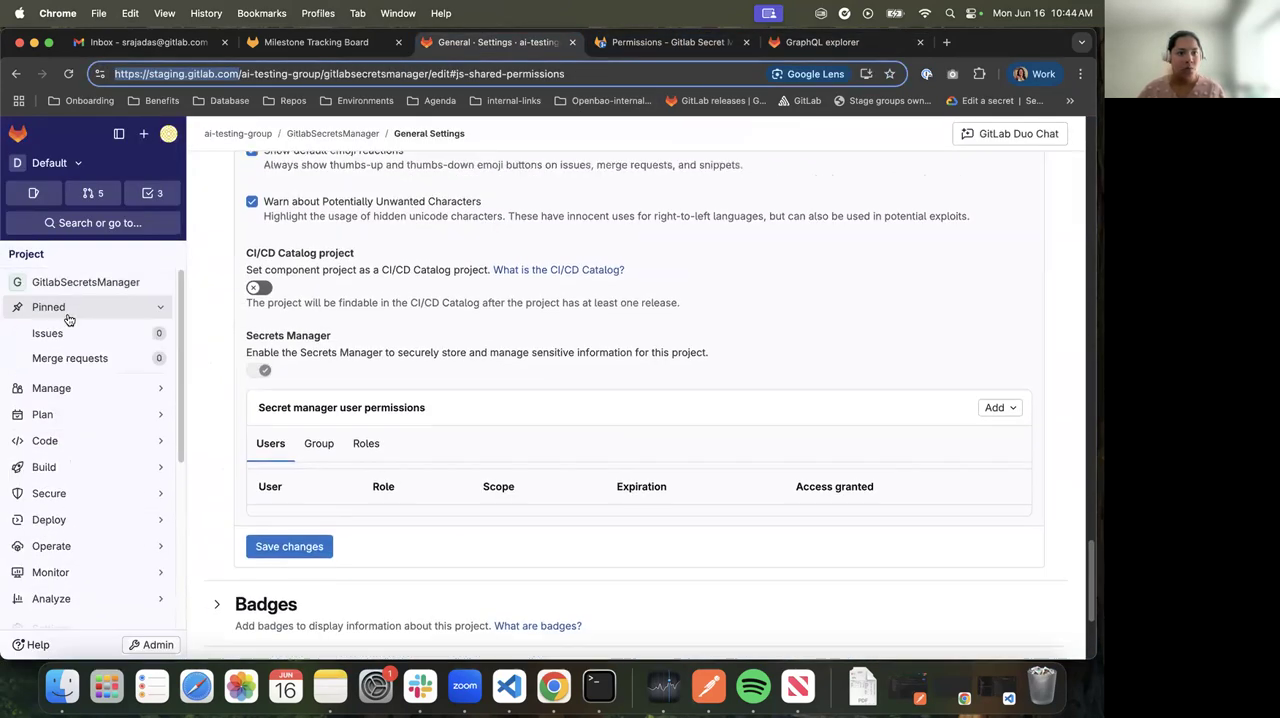
left_click(87, 284)
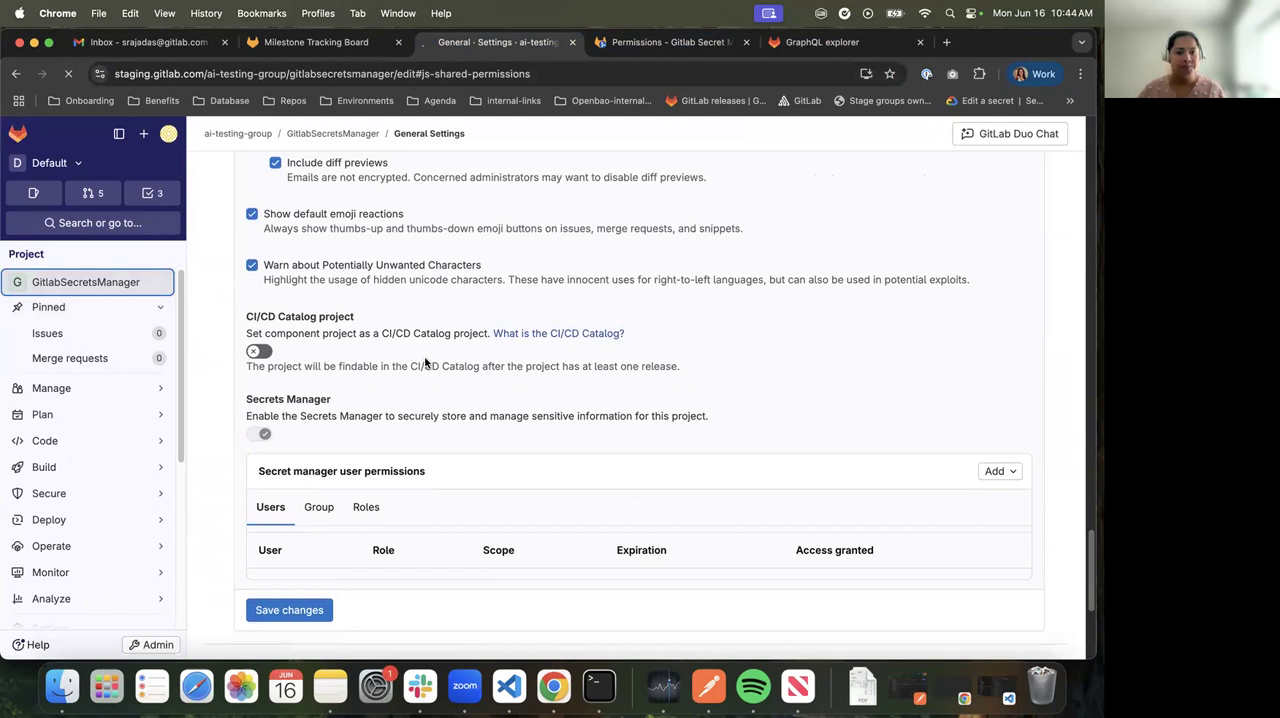
left_click_drag(265, 133, 204, 134)
key("super+c")
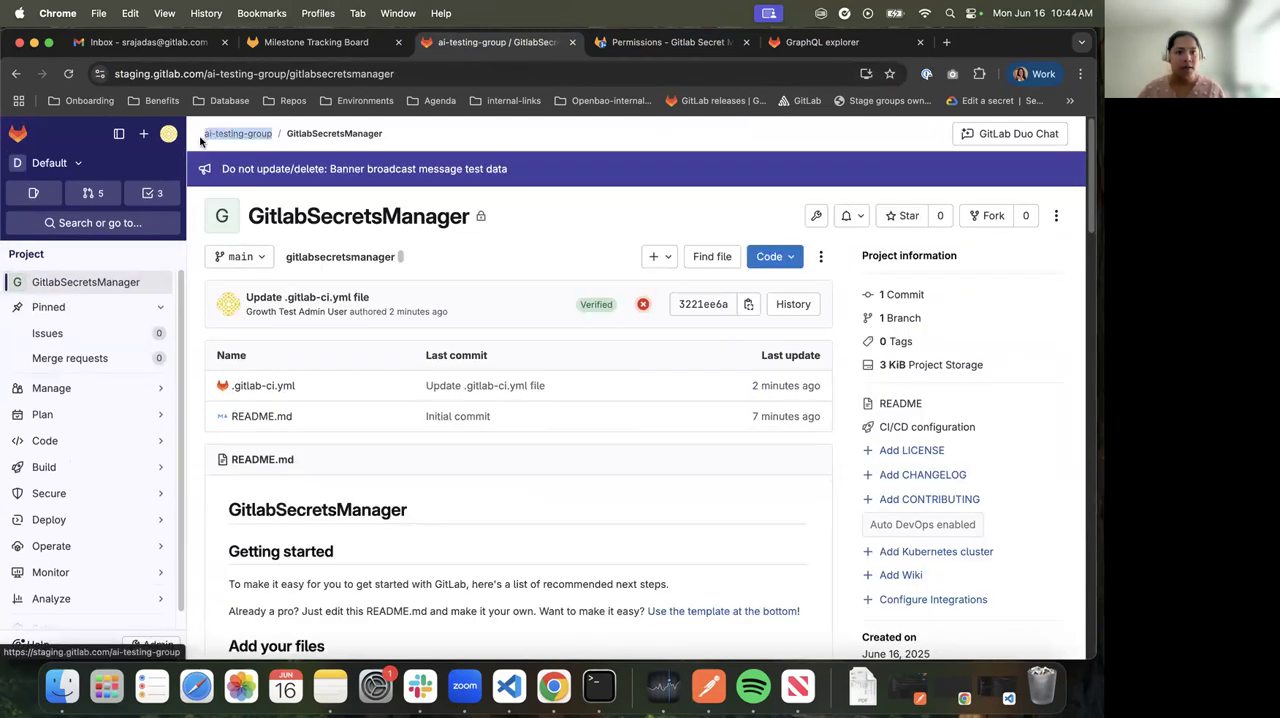
left_click(798, 41)
double_click(215, 581)
key("super+v")
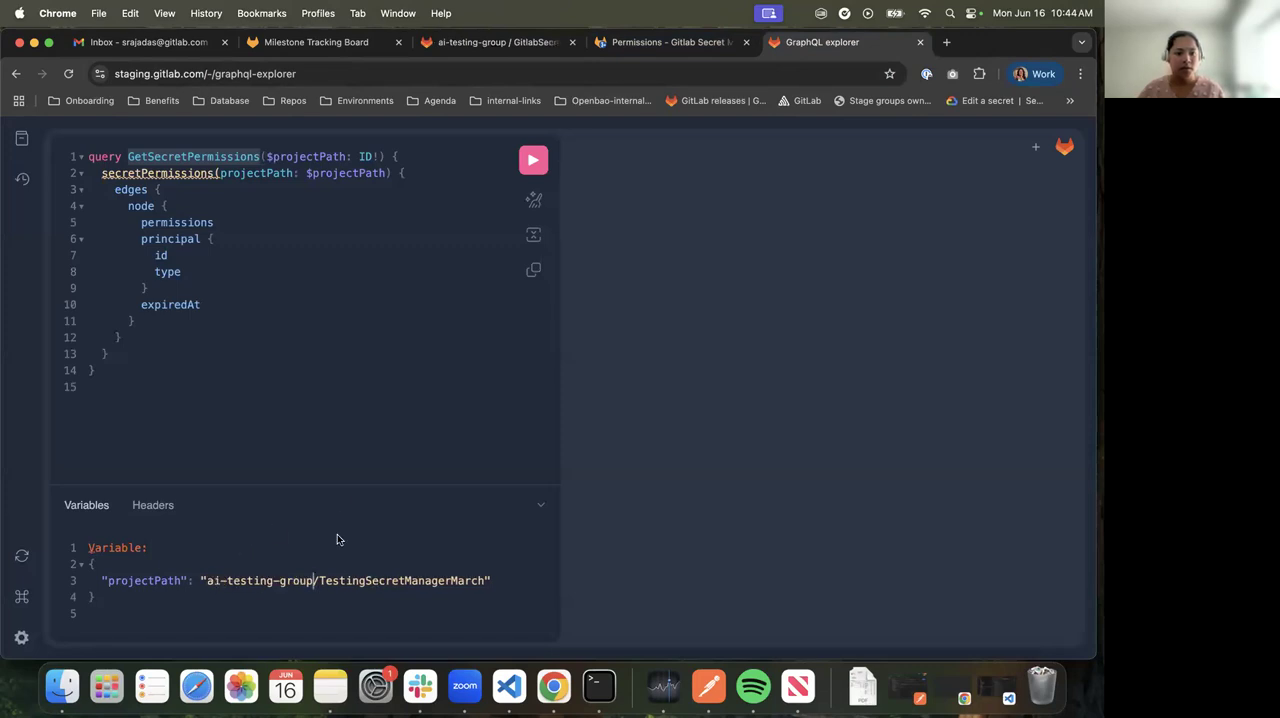
Replace the project part of the projectPath variable with GitlabSecretsManager, copied from the project's breadcrumb
left_click(467, 45)
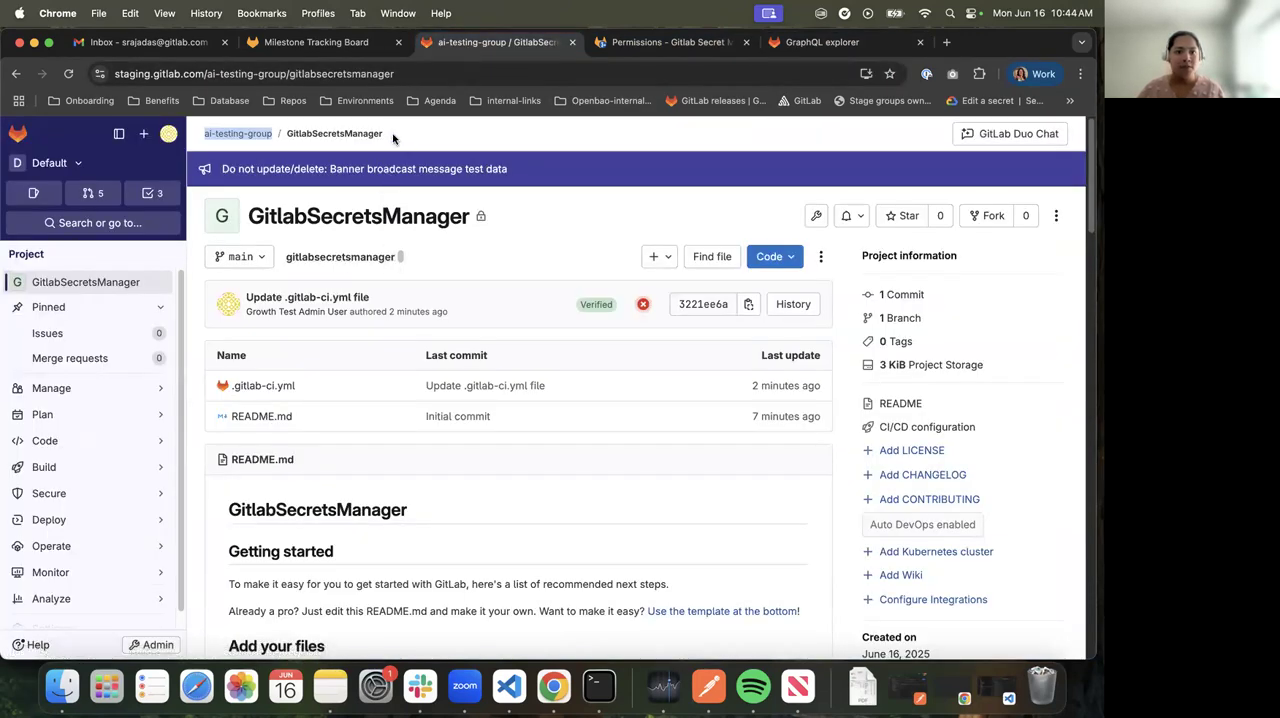
left_click(287, 145)
left_click_drag(386, 137, 296, 132)
key("super+c")
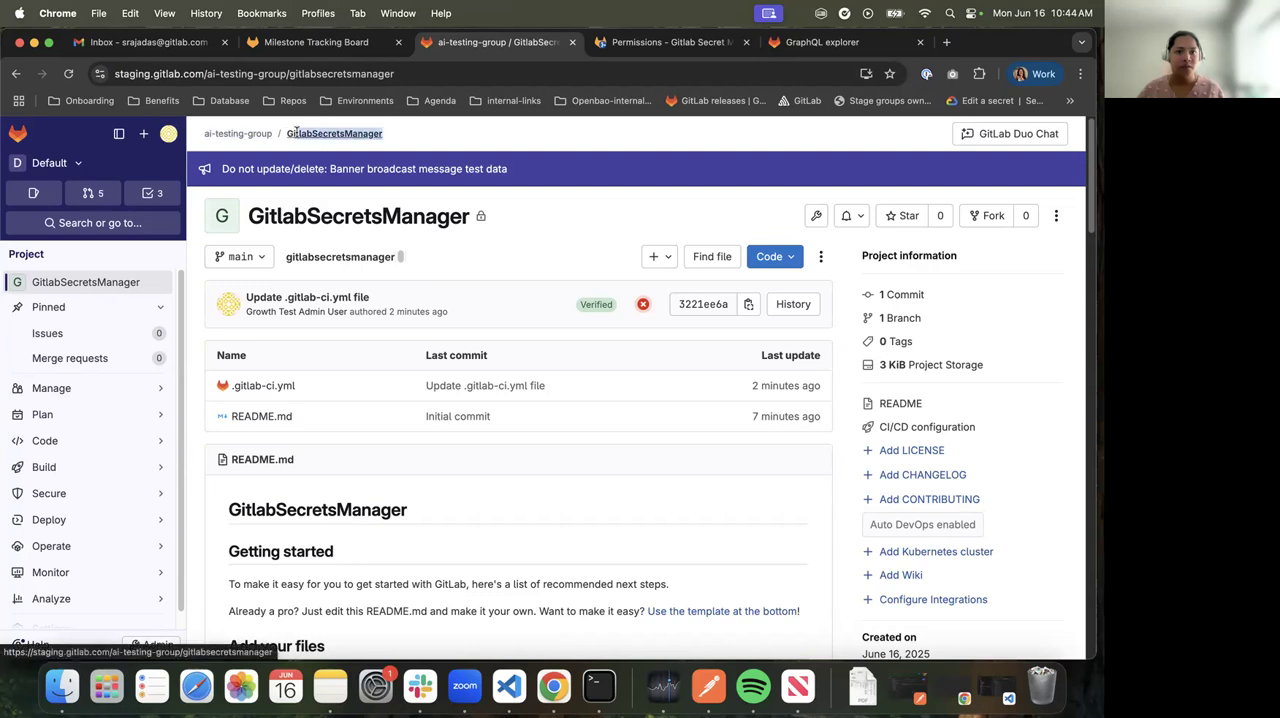
left_click(845, 45)
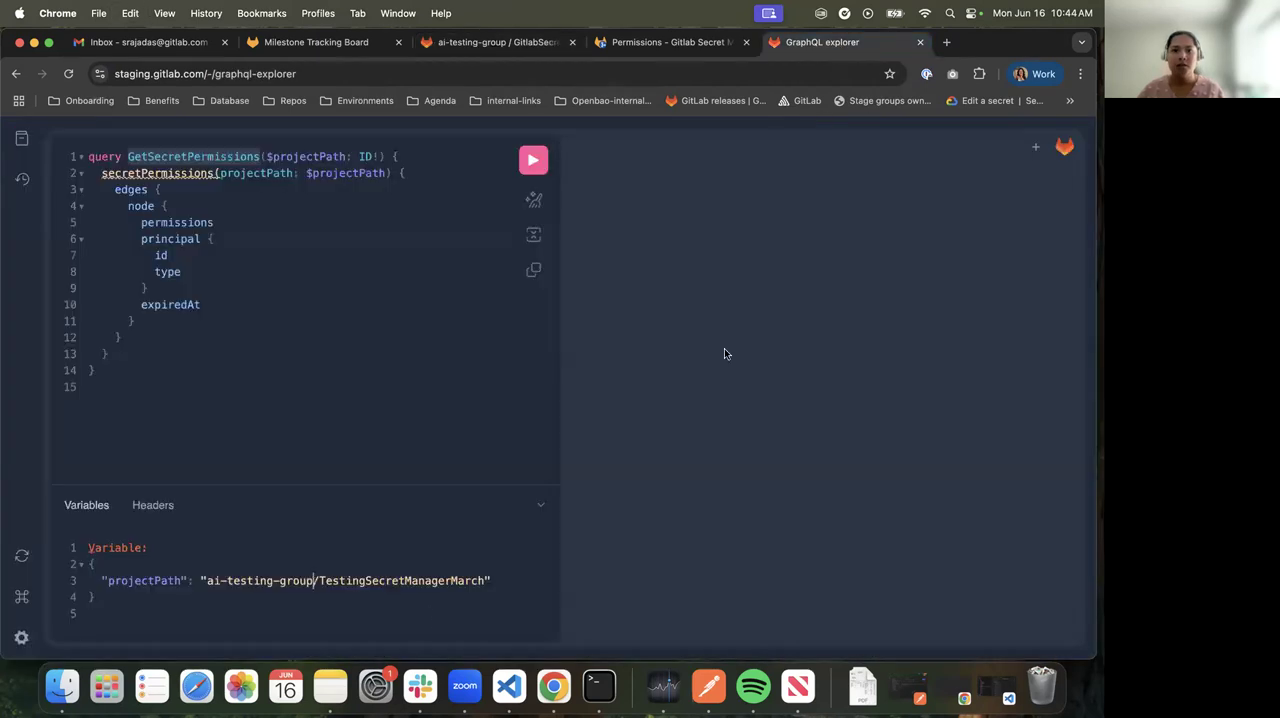
left_click_drag(319, 580, 486, 581)
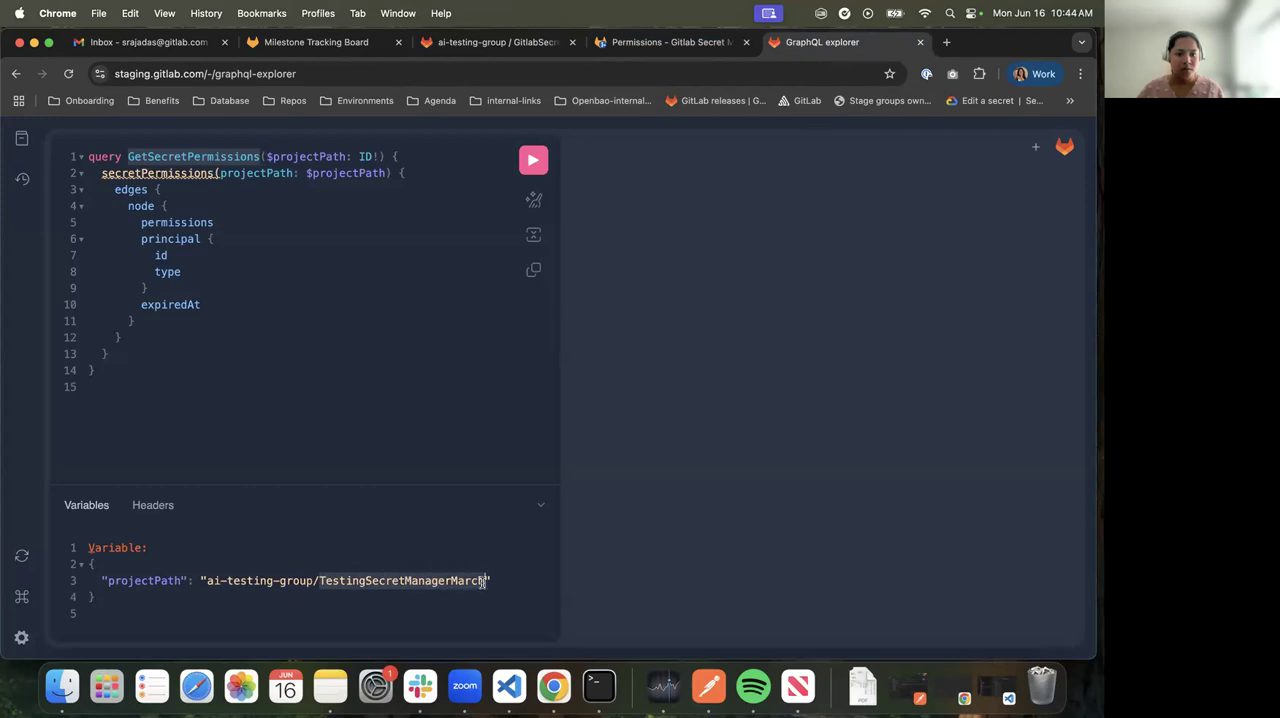
key("super+v")
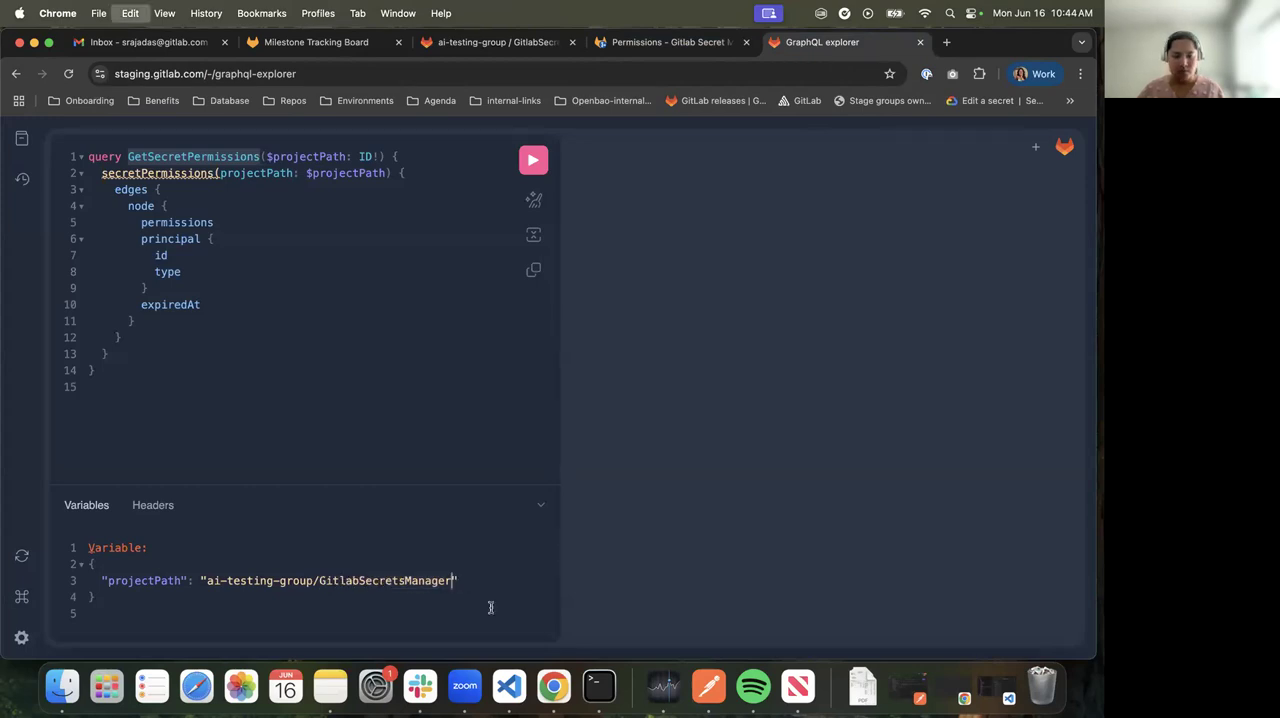
Delete the stray "Variable:" line from the query variables and run the GetSecretPermissions query to review the returned permissions
left_click(533, 160)
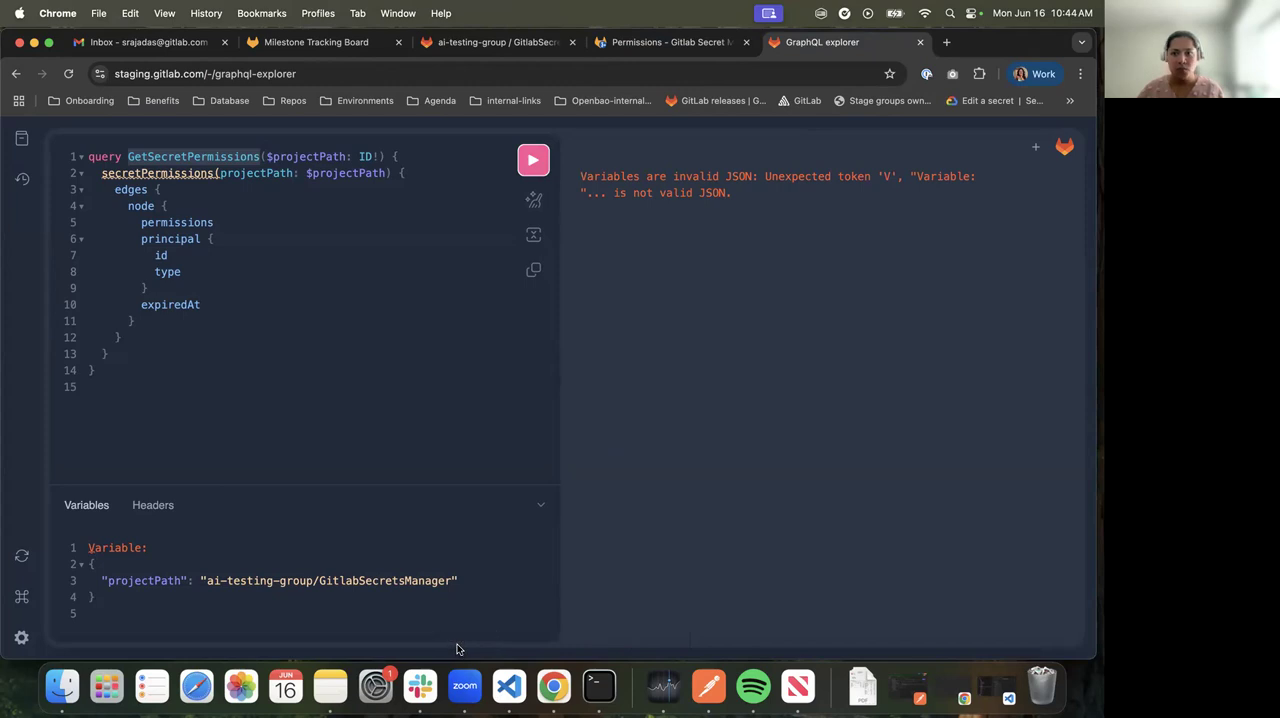
left_click_drag(207, 550, 10, 552)
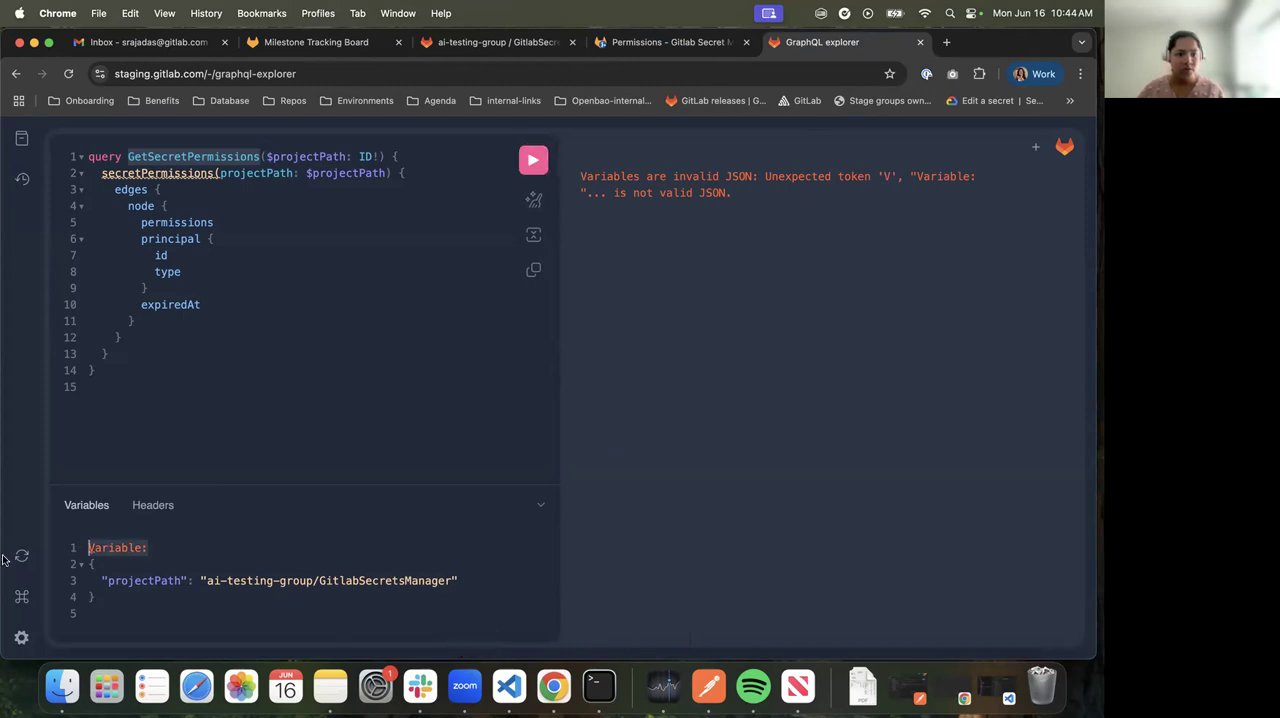
key("BackSpace")
left_click(531, 159)
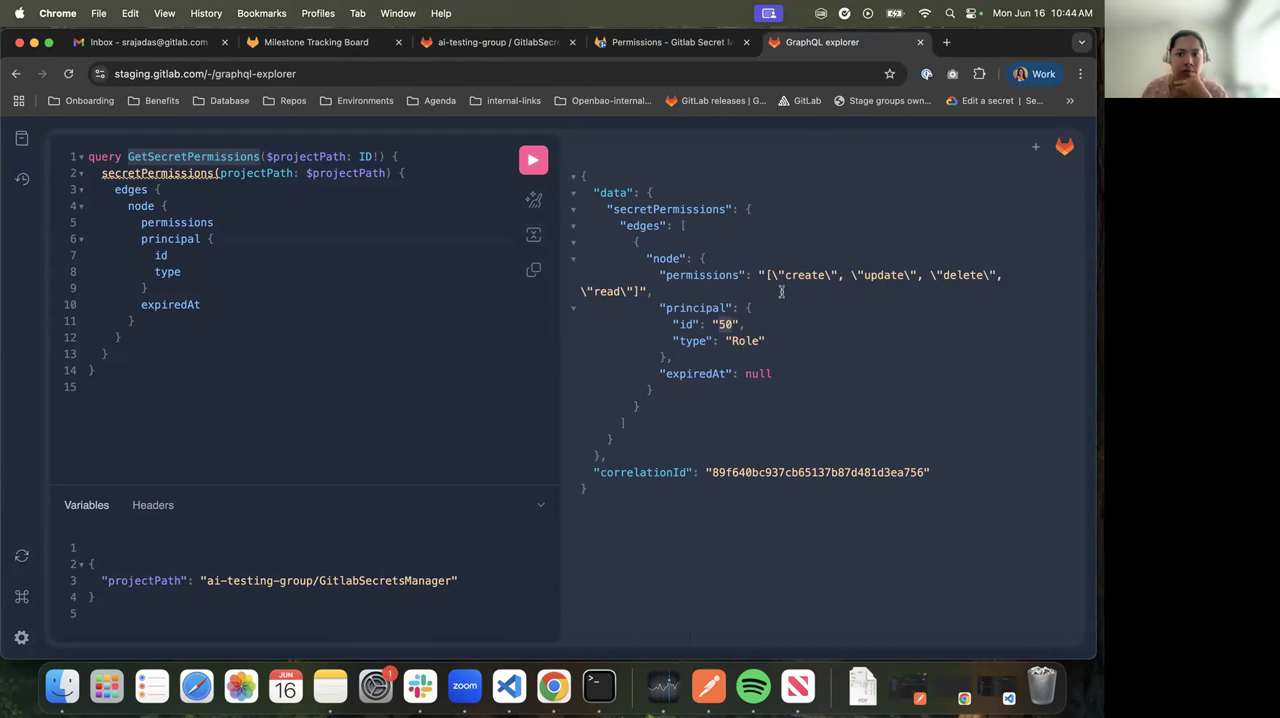
left_click_drag(782, 259, 803, 296)
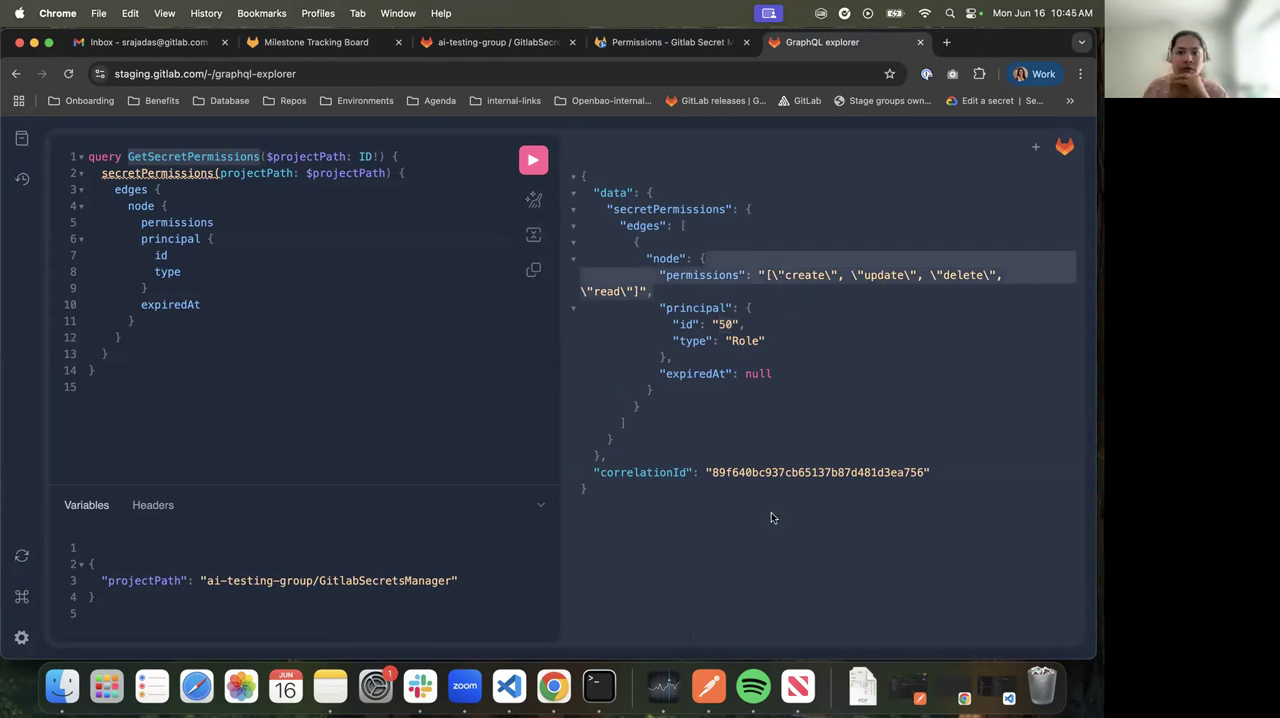
left_click(315, 377)
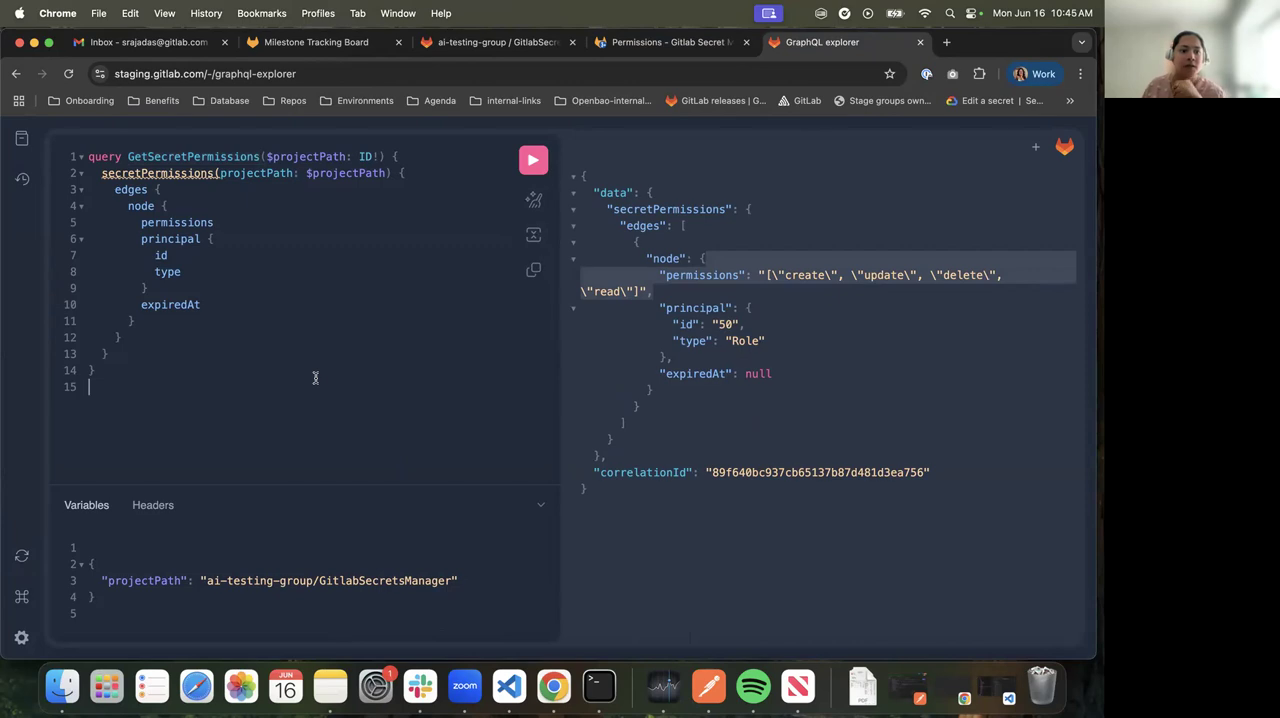
Replace the query in the GraphQL explorer with the Create secretPermissionUpdate mutation copied from the Permissions merge request
left_click(670, 42)
scroll(320, 500, "down", 3)
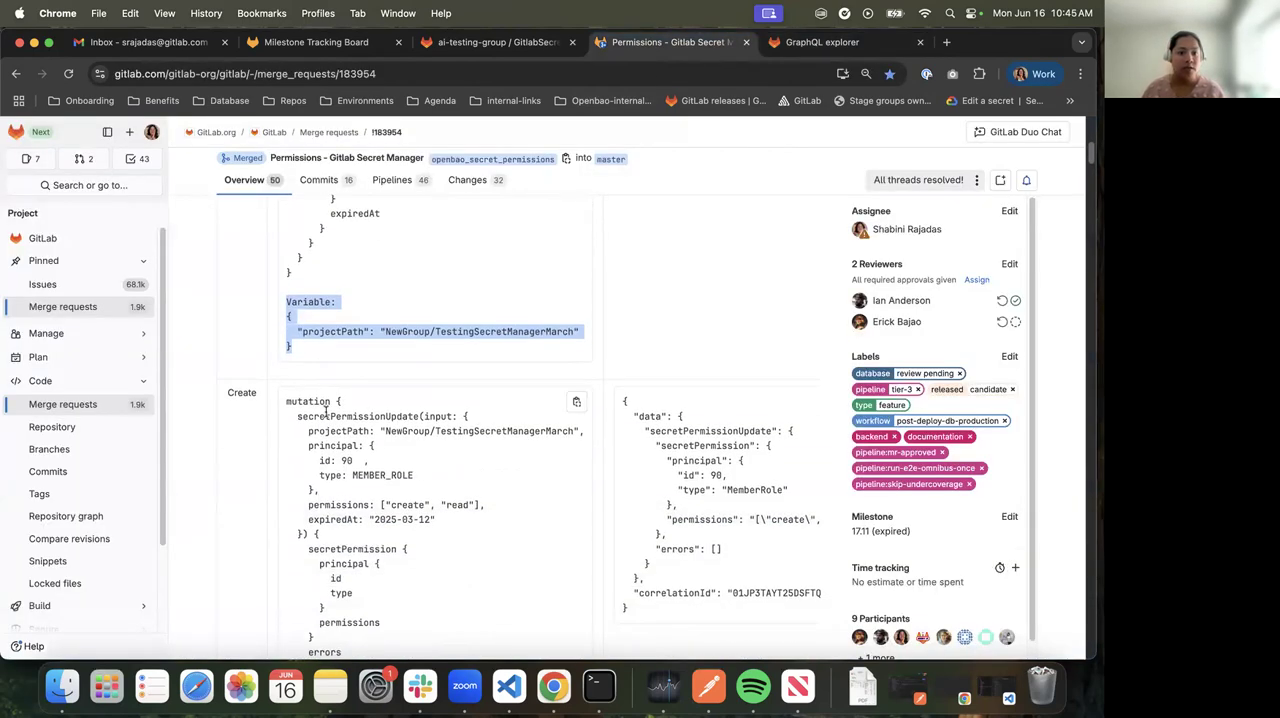
left_click_drag(284, 305, 337, 588)
key("super+c")
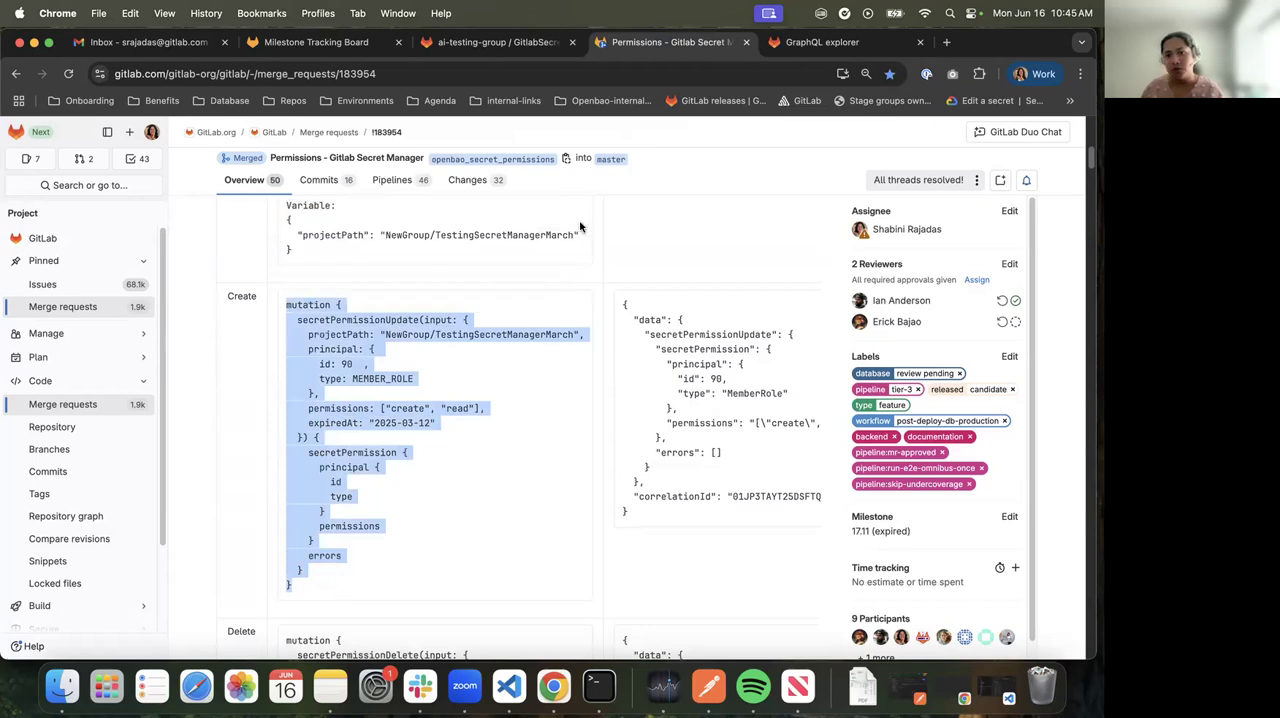
left_click(812, 42)
left_click_drag(131, 388, 86, 156)
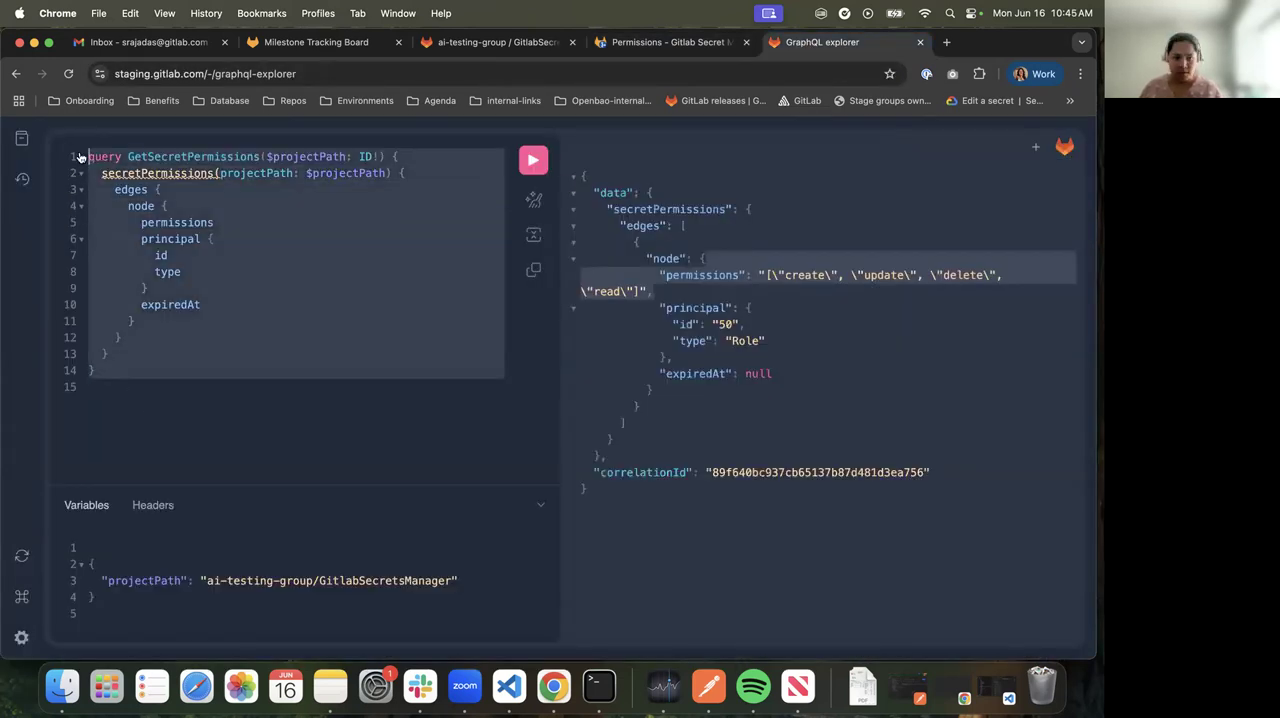
key("super+v")
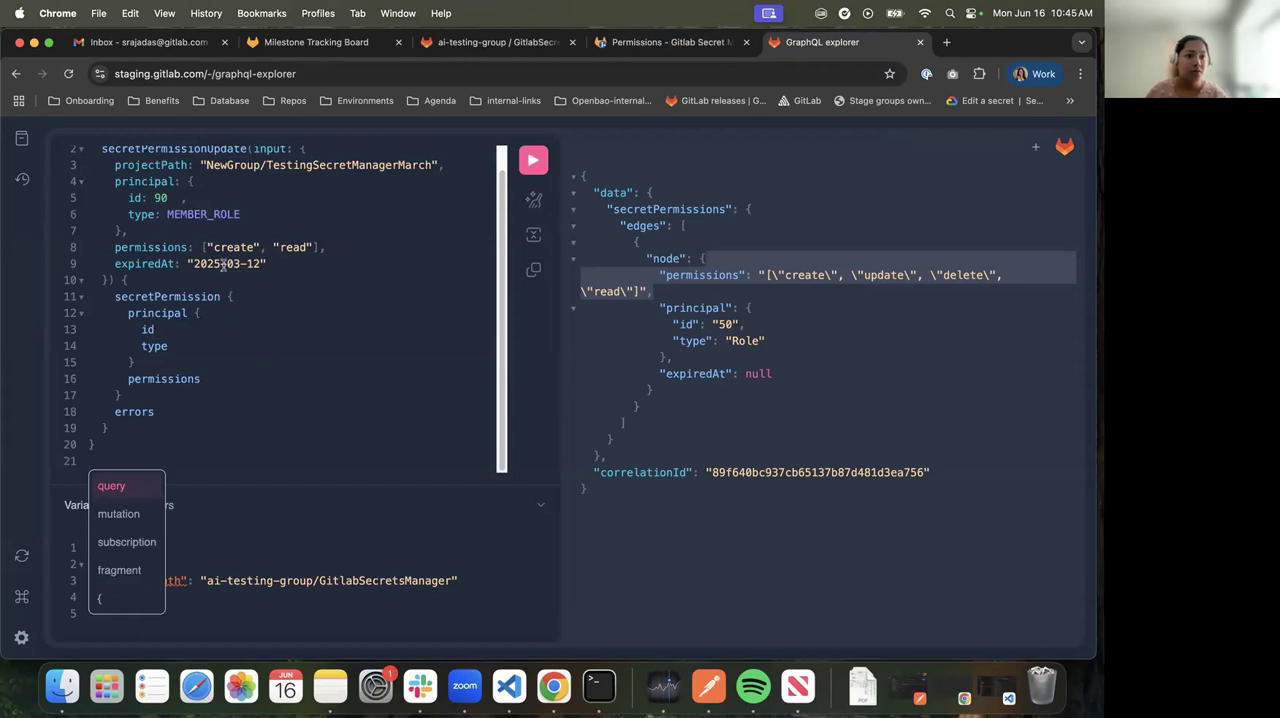
scroll(222, 265, "up", 1)
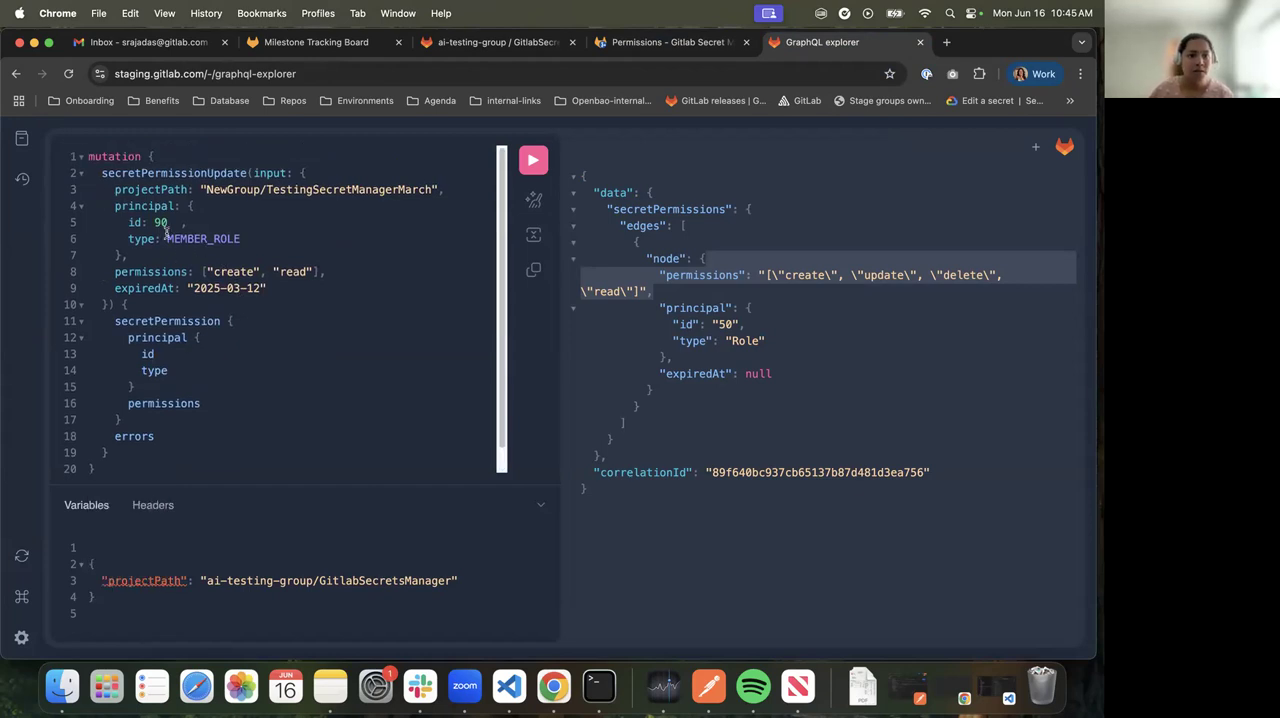
Set the mutation's principal type to ROLE and its id to 20
double_click(158, 222)
type("90")
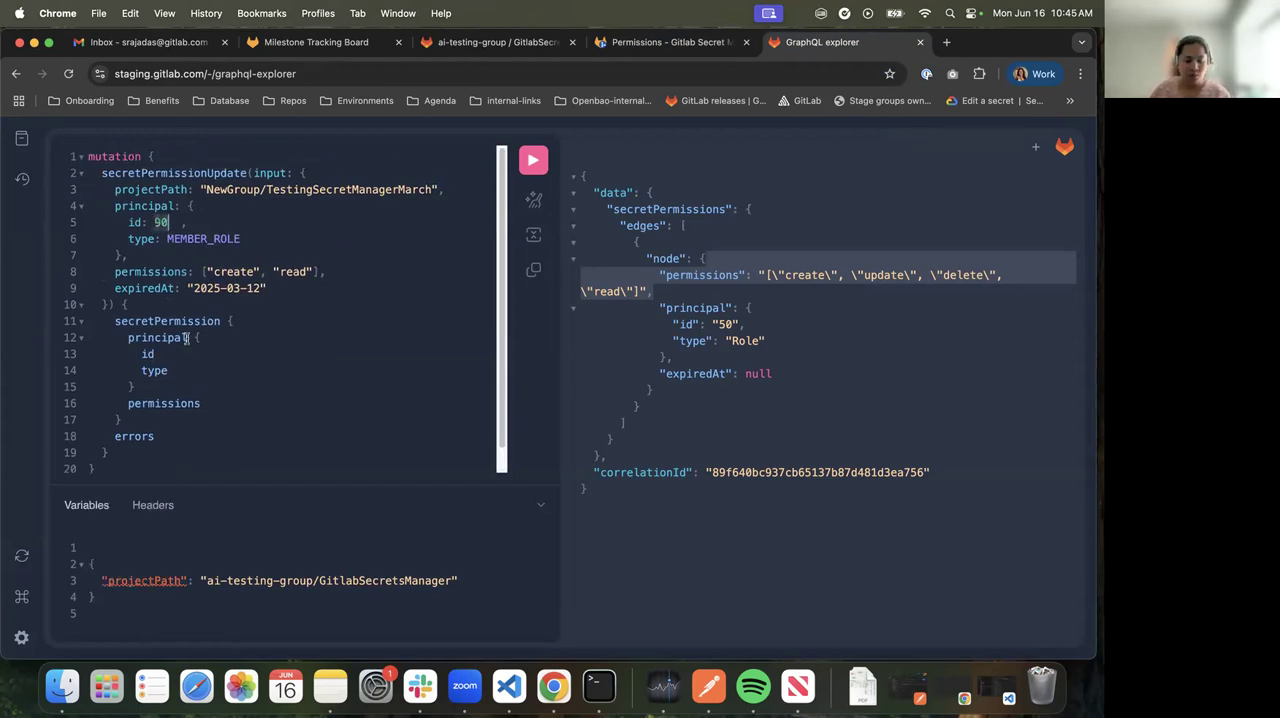
double_click(200, 239)
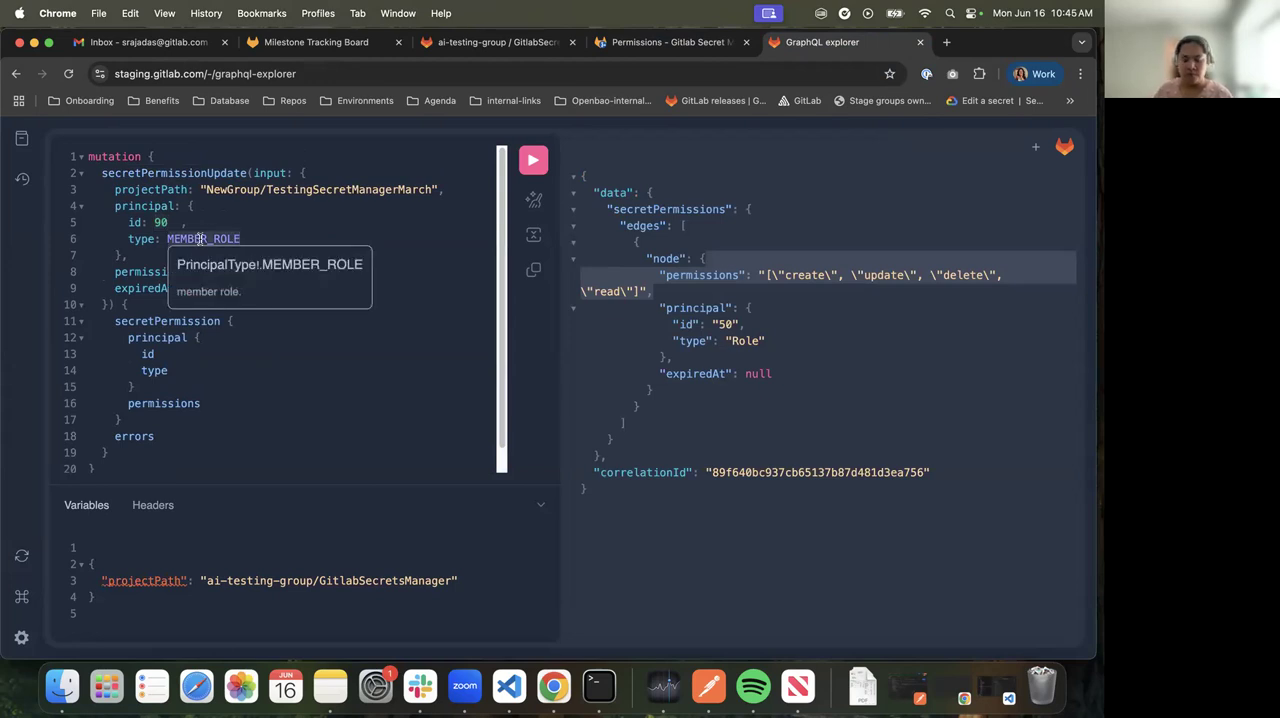
type("ROLE")
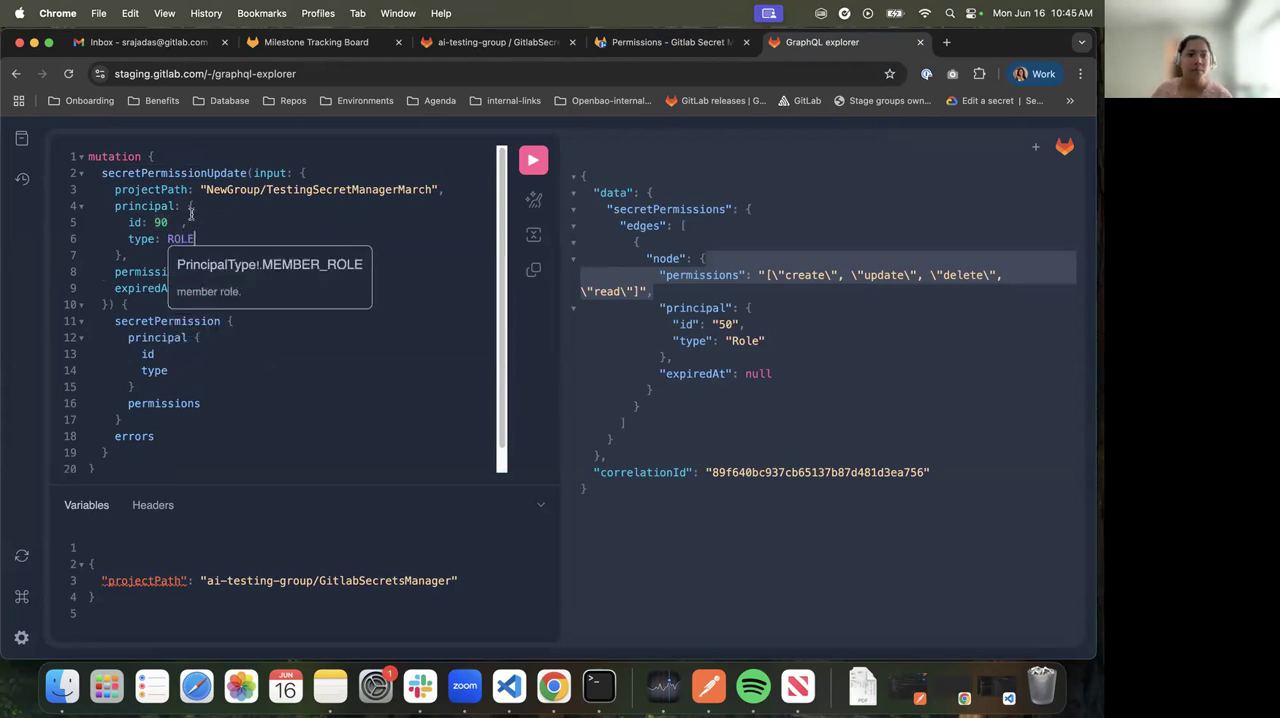
left_click(155, 222)
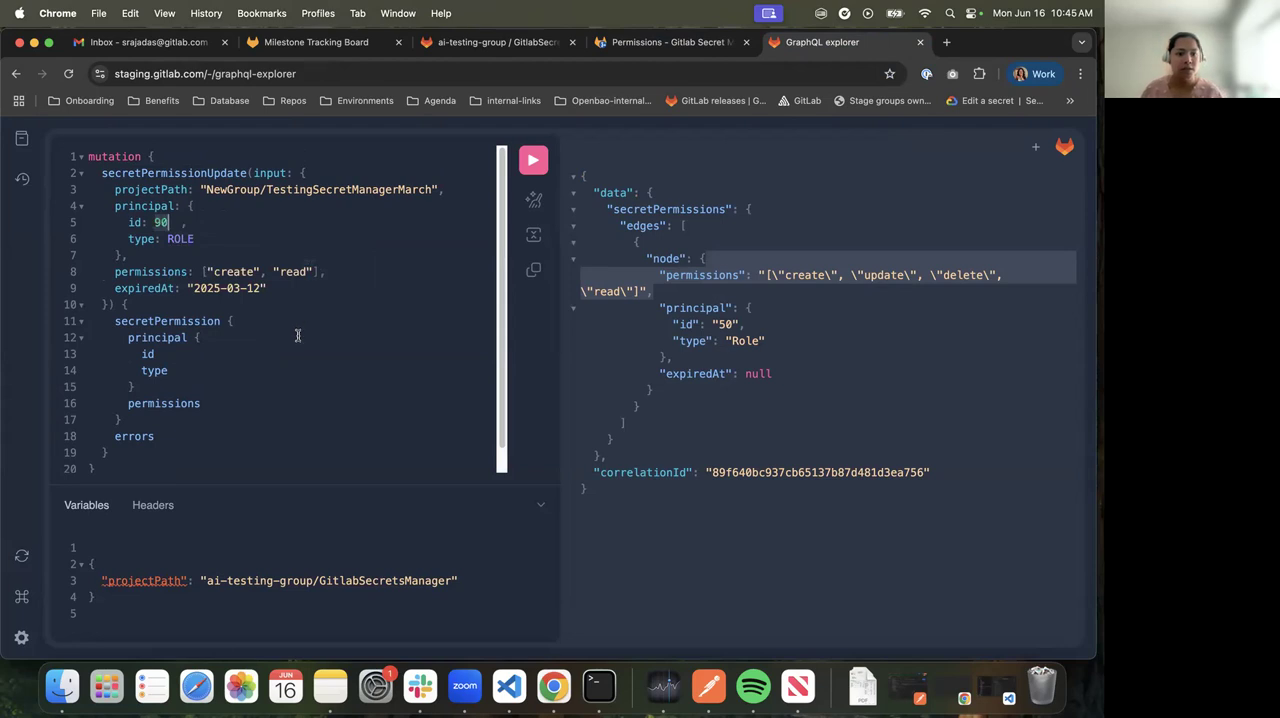
type("20")
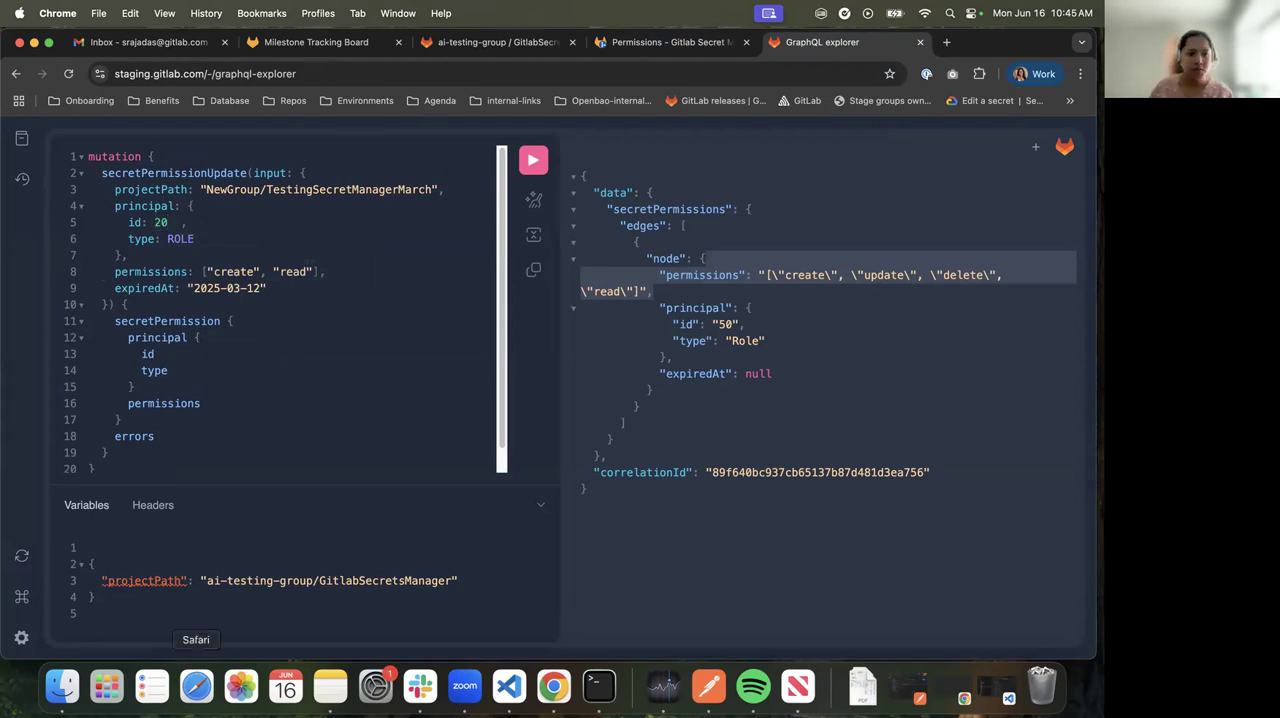
Set the mutation's projectPath to ai-testing-group/GitlabSecretsManager, copied from the variables, and run the mutation
left_click_drag(207, 580, 442, 580)
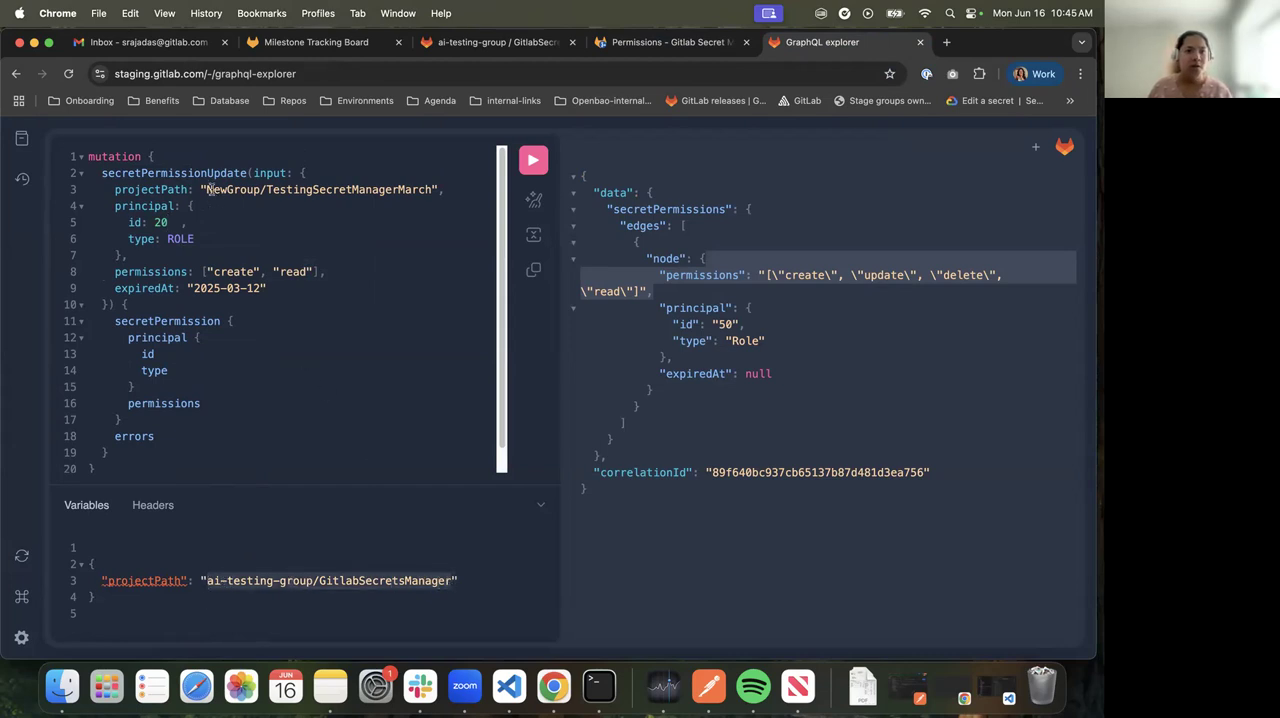
left_click_drag(204, 188, 433, 186)
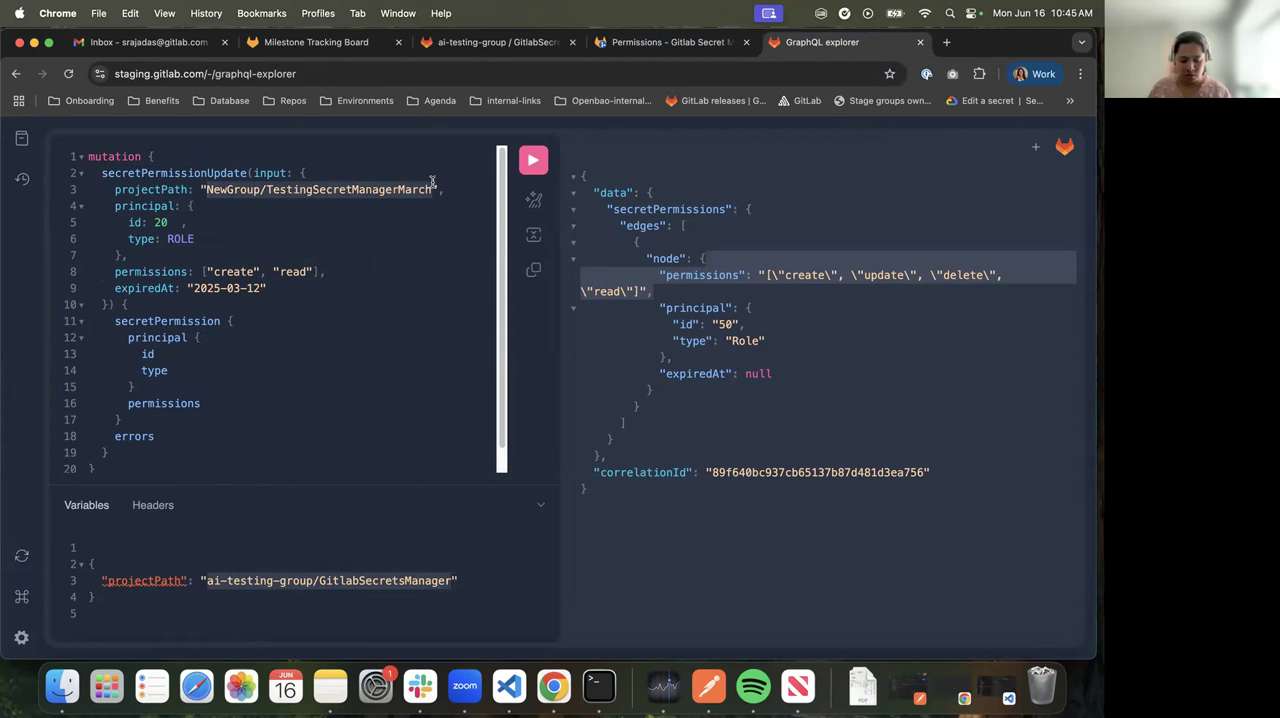
key("super+v")
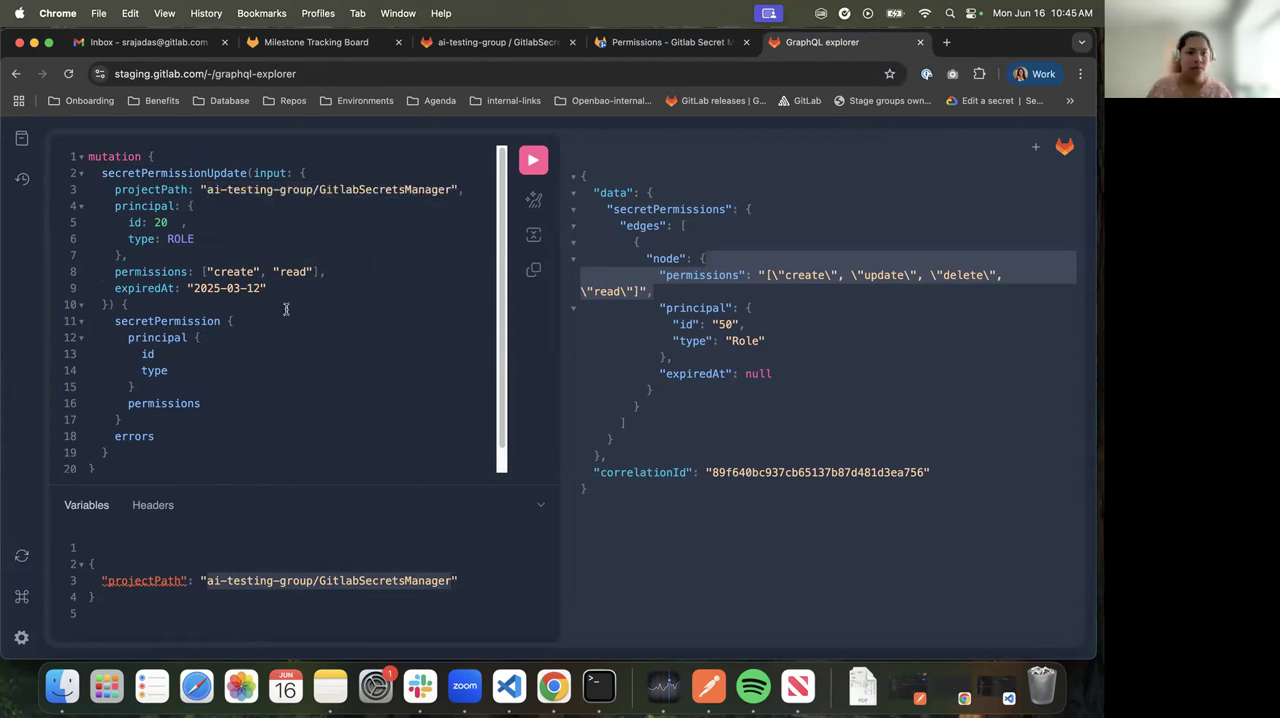
left_click(536, 162)
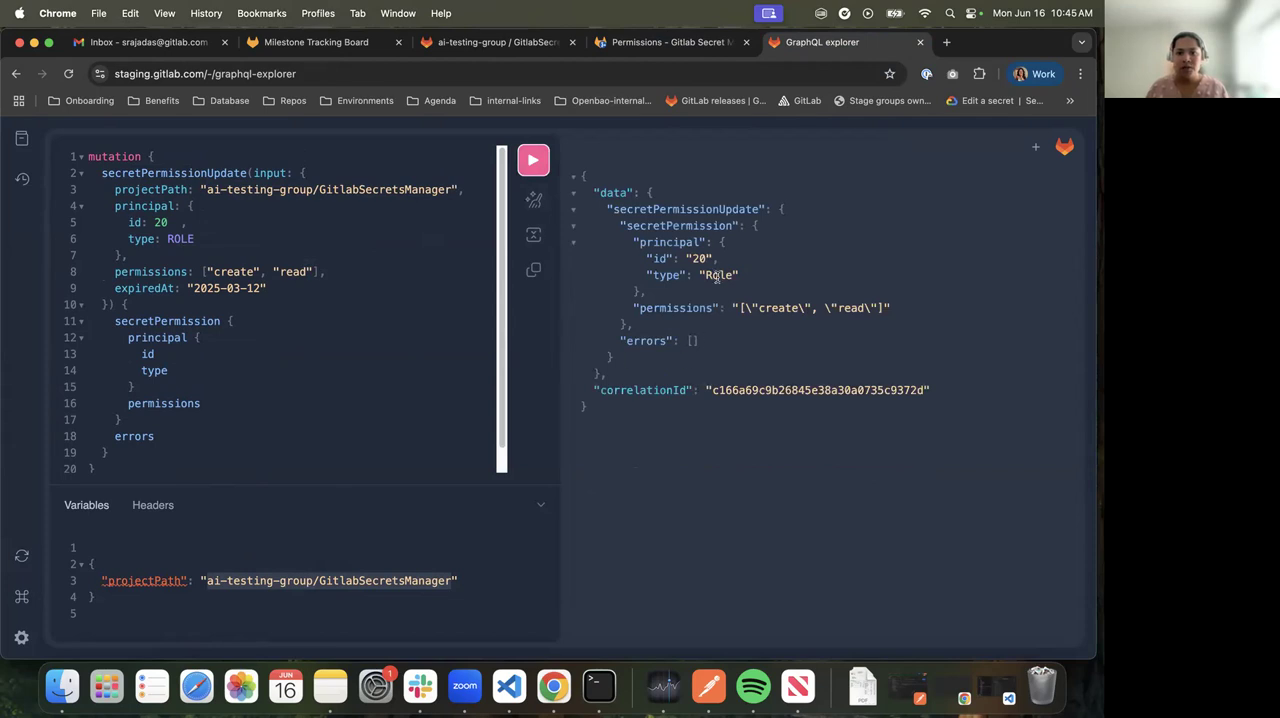
Set the principal id to 3, run the mutation with type ROLE, and examine the role values in the response
double_click(160, 222)
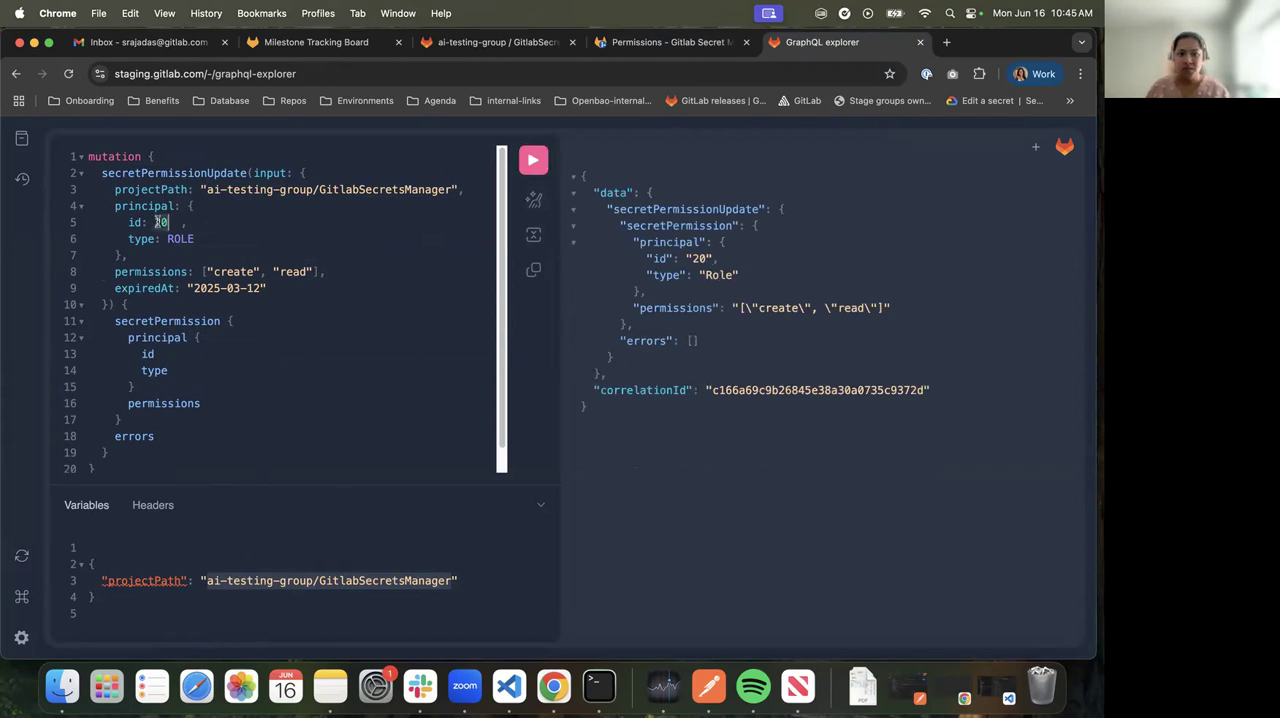
type("3")
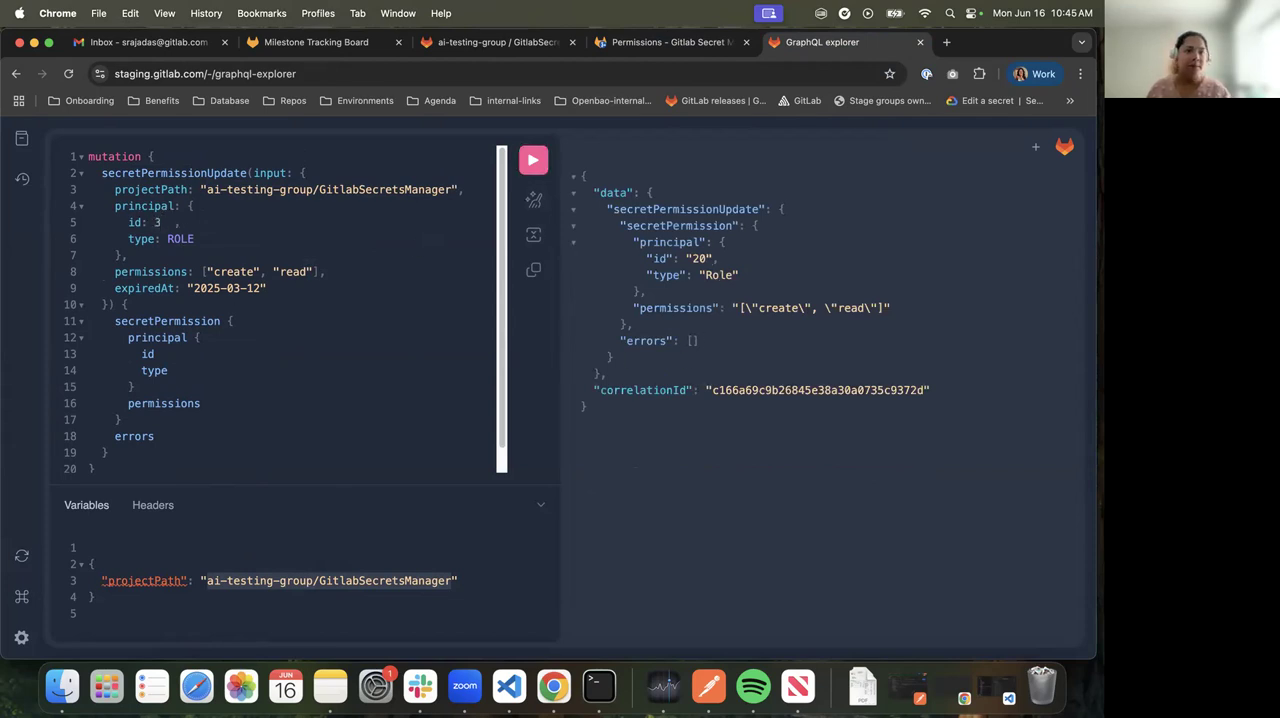
left_click(531, 161)
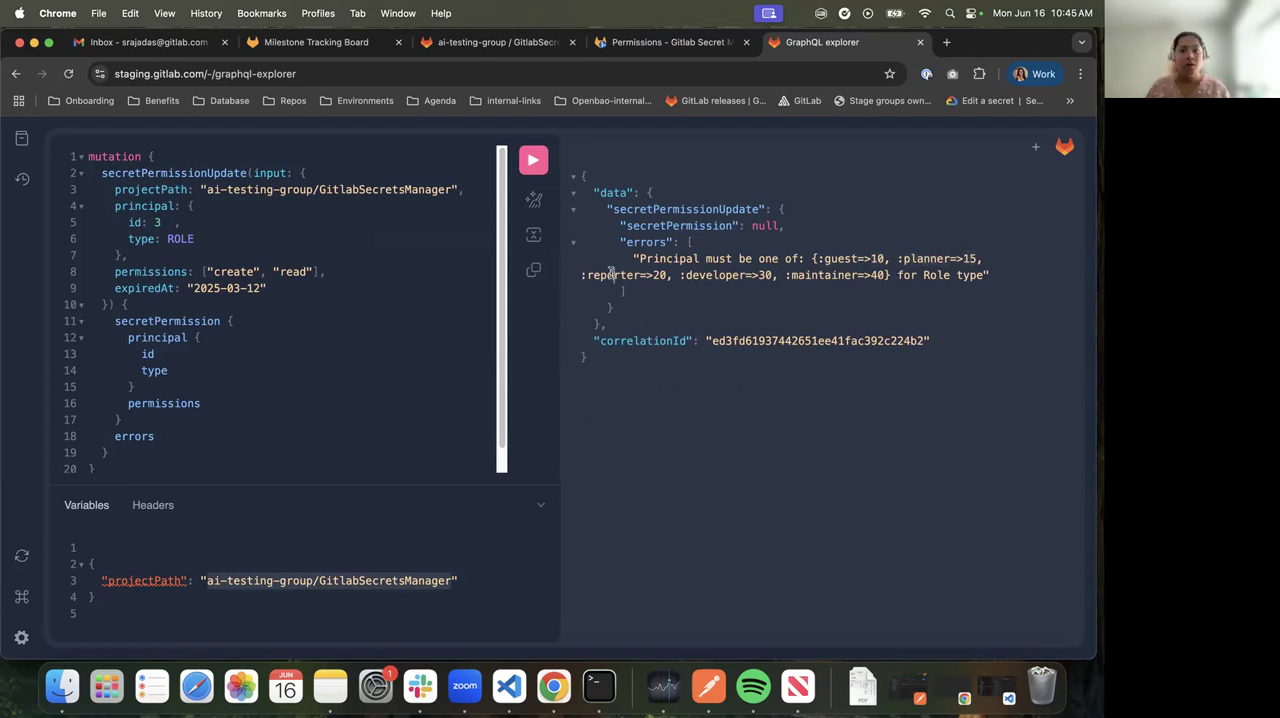
double_click(704, 279)
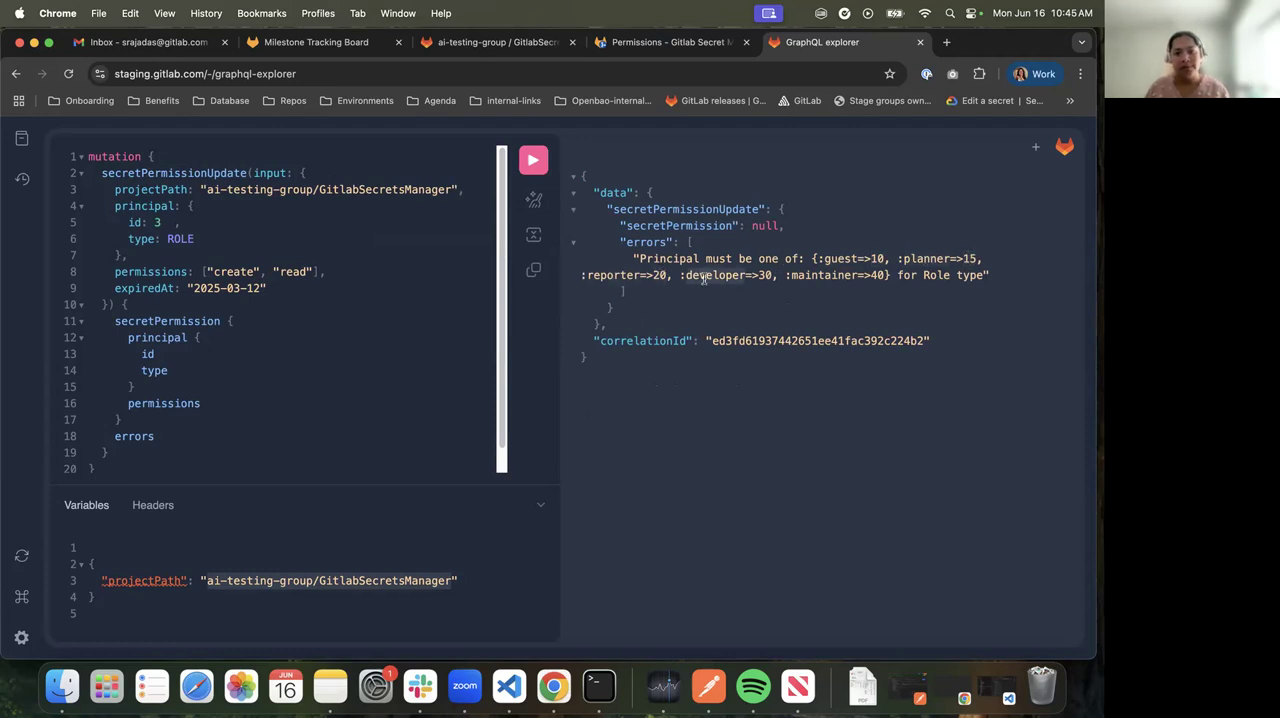
left_click(810, 276)
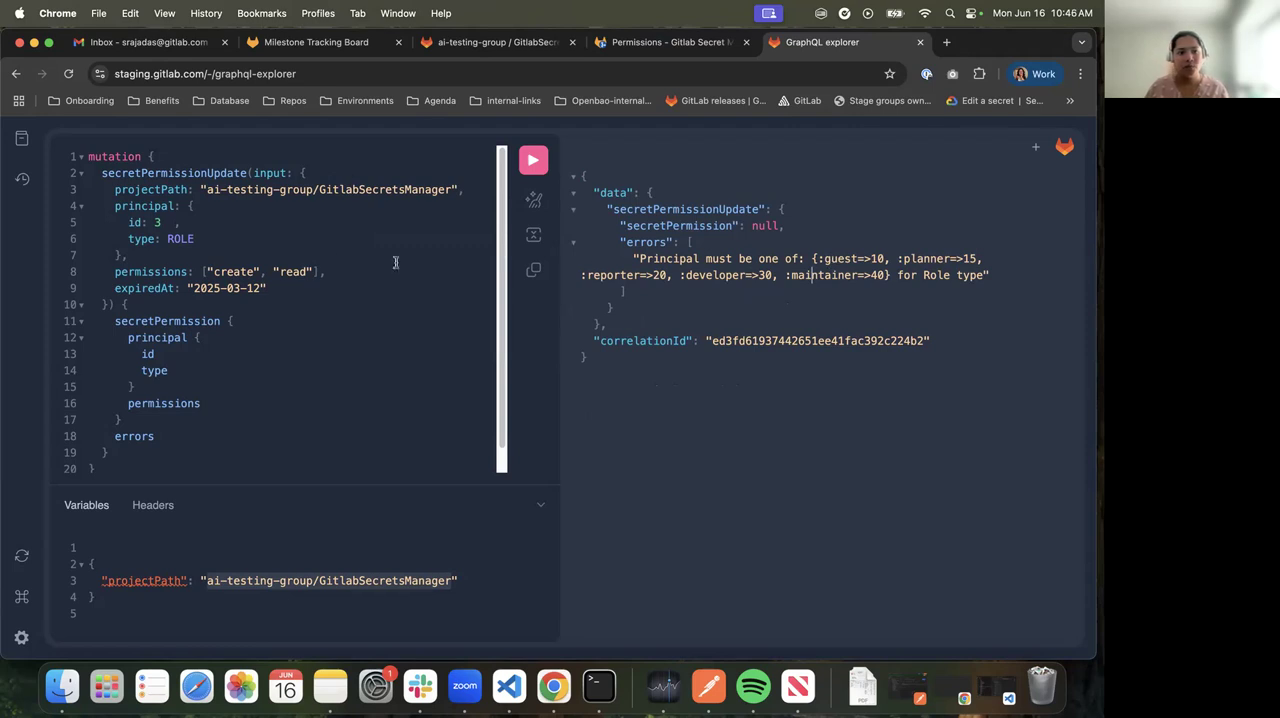
Set the mutation's principal type to USER
double_click(181, 239)
type("Us")
key("BackSpace")
type("SER")
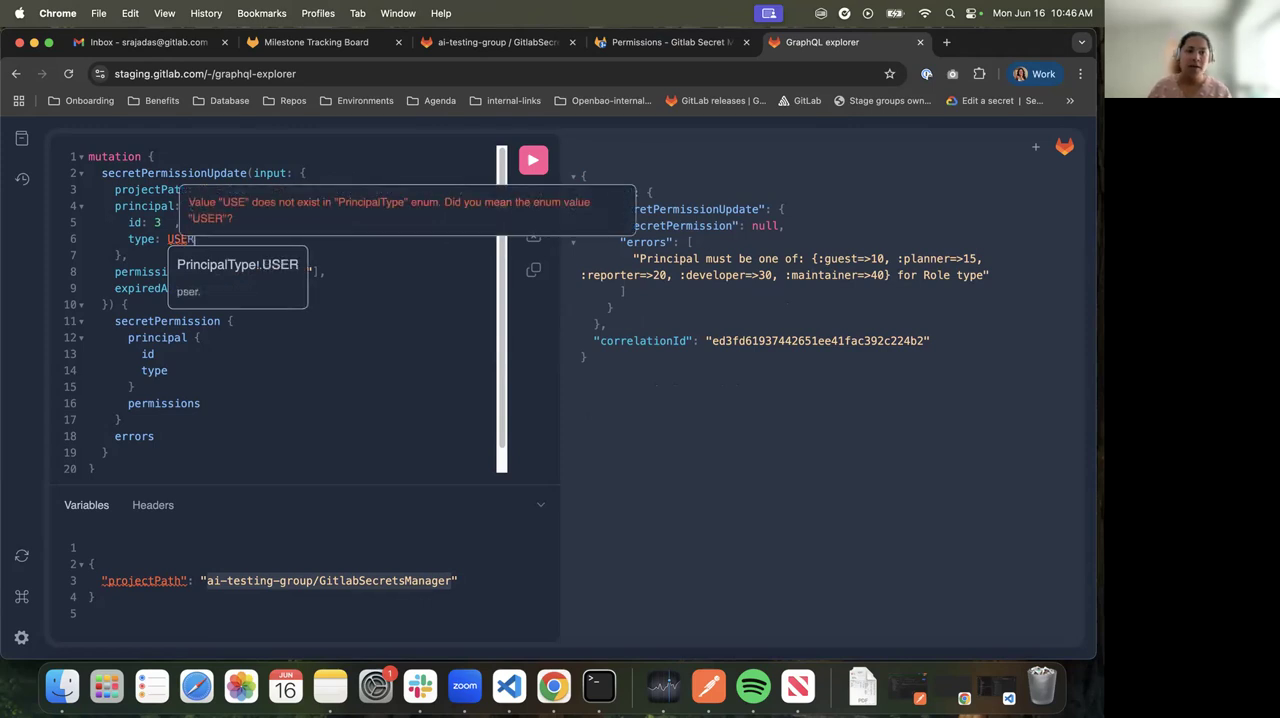
Set the mutation's principal type to MEMBER_ROLE
left_click_drag(154, 225, 162, 223)
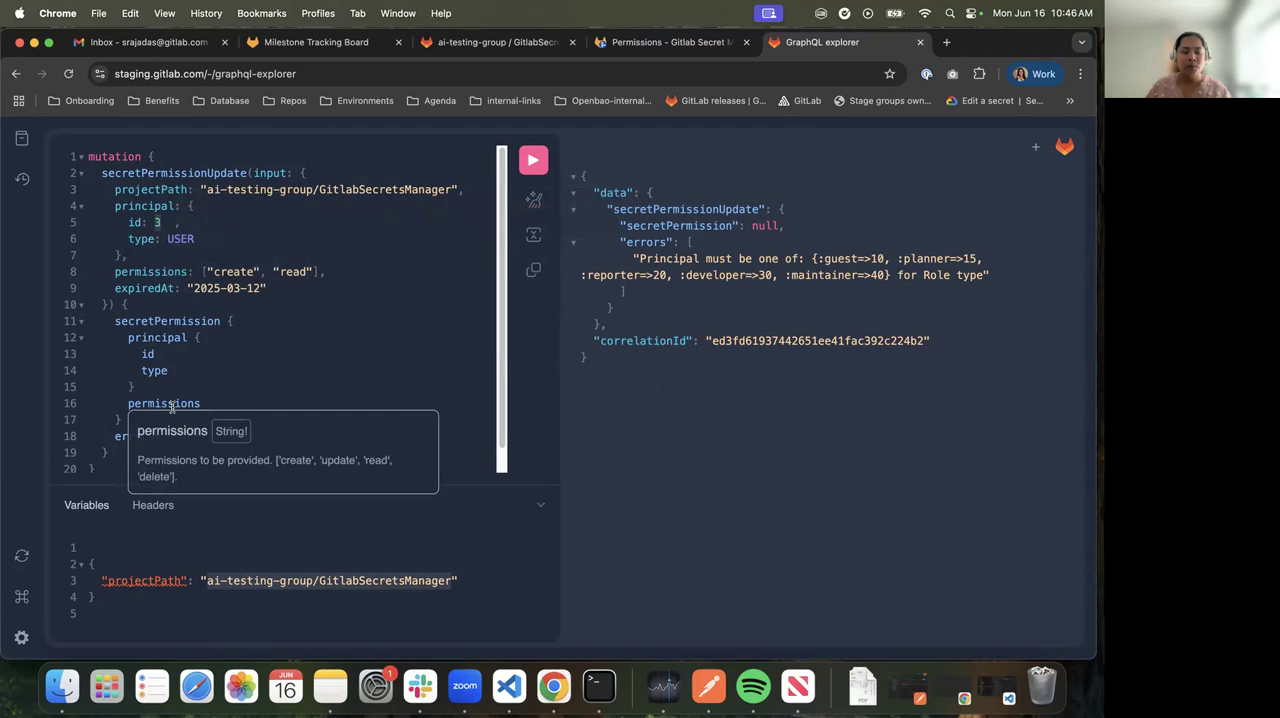
mouse_move(138, 206)
left_click(239, 321)
double_click(175, 240)
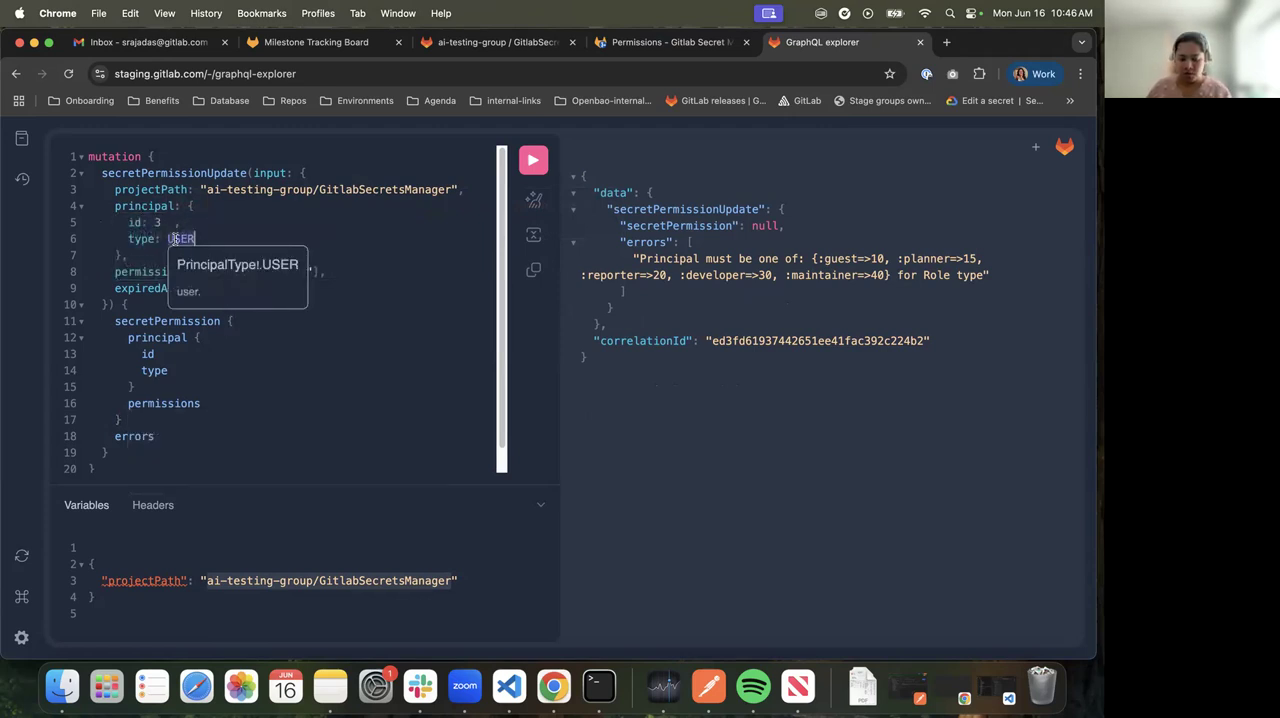
type("MEMBER_RO")
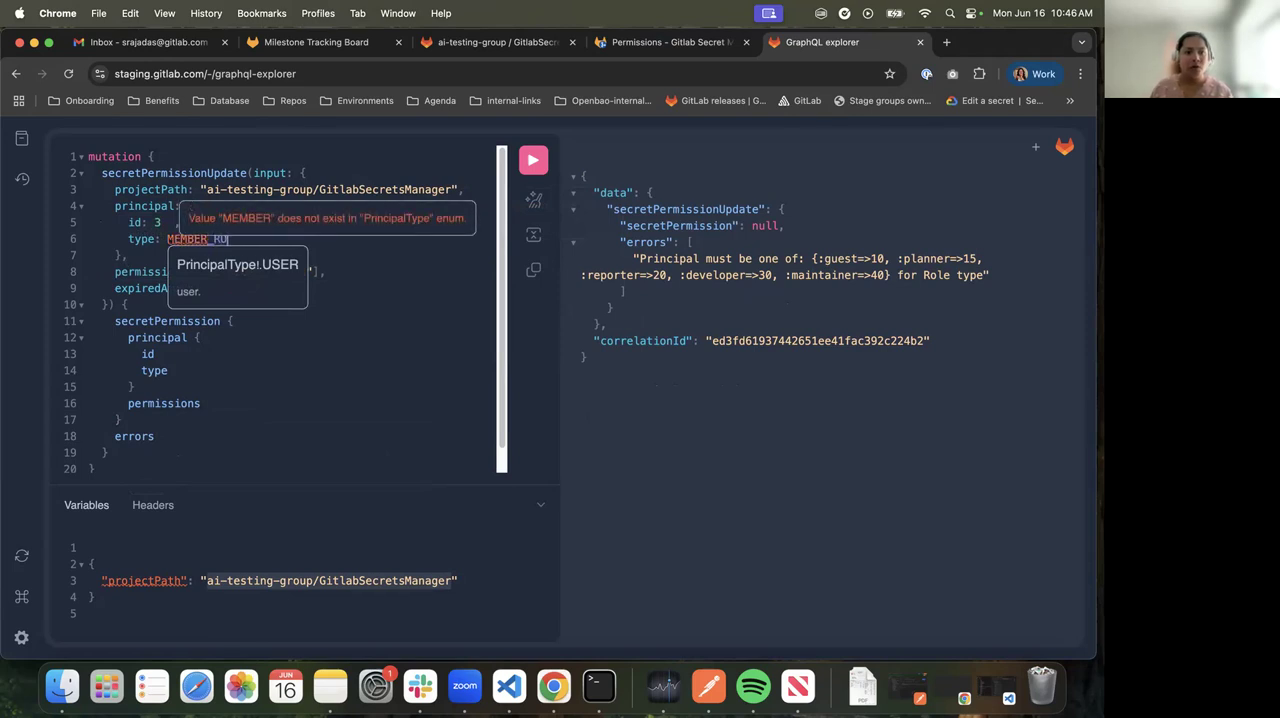
type("LE")
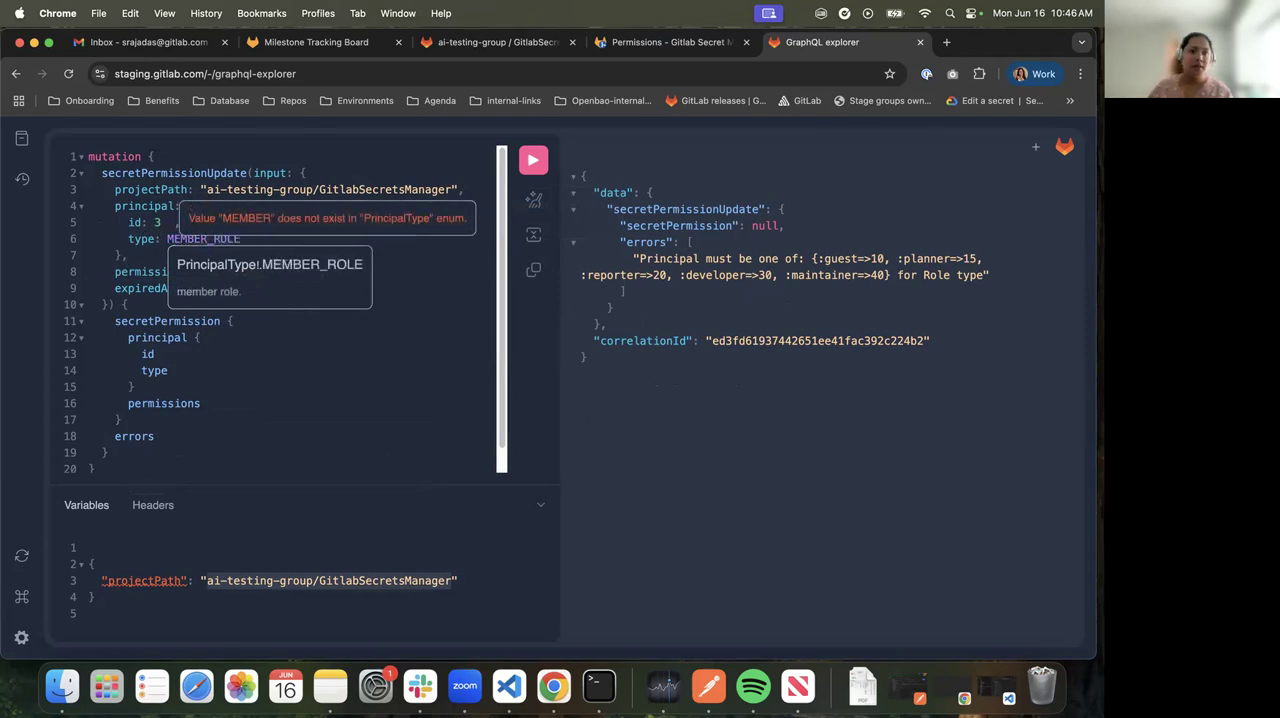
Review the principal id and type, the project path and the permissions line in the mutation's input, highlighting each
double_click(156, 222)
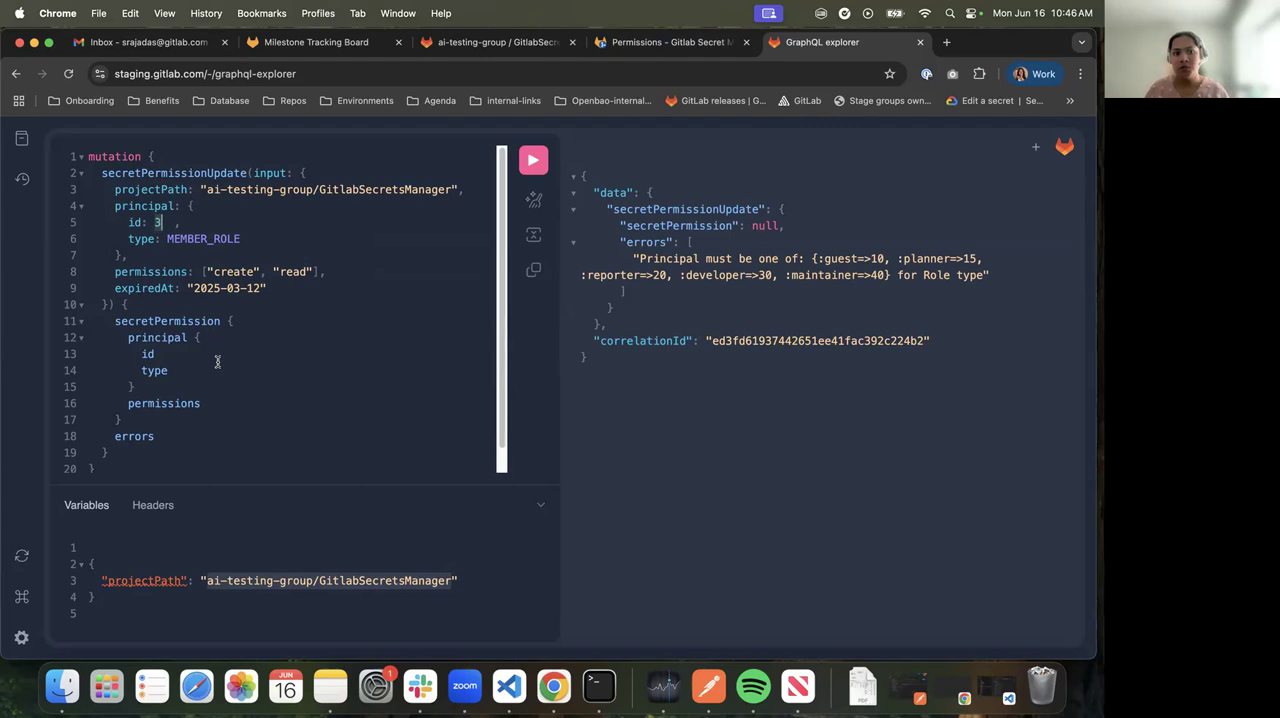
double_click(215, 238)
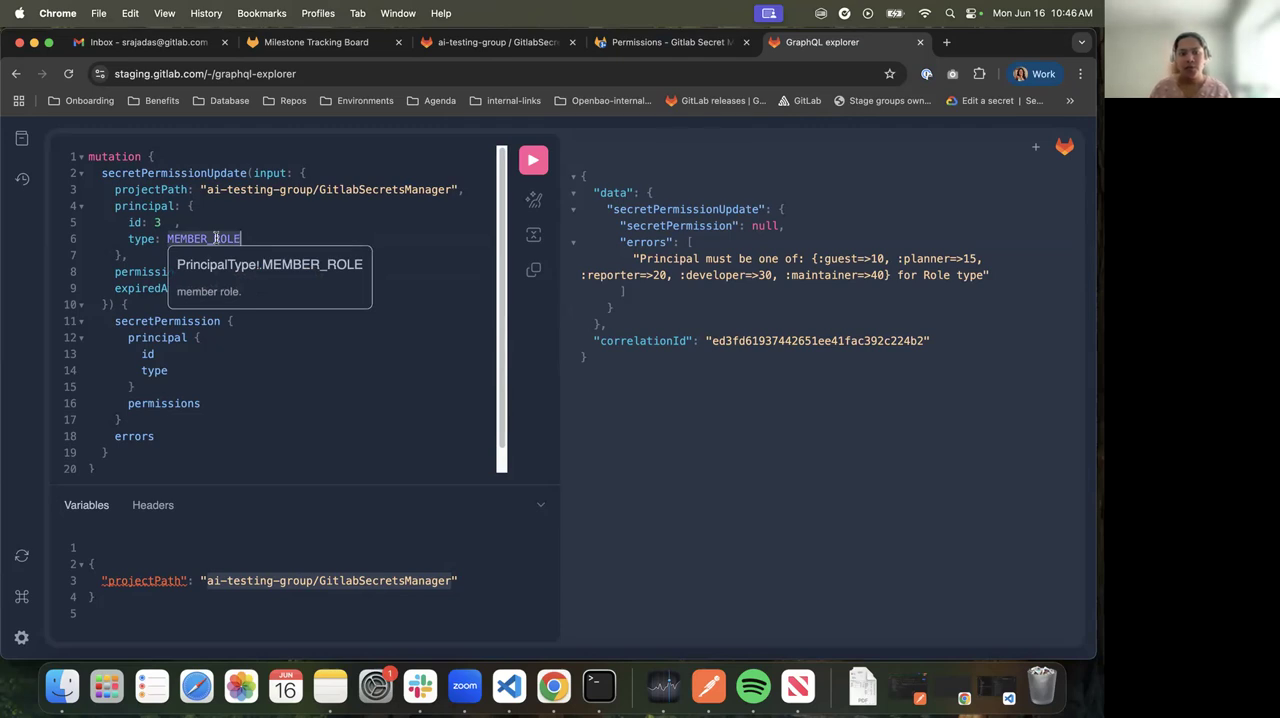
double_click(254, 187)
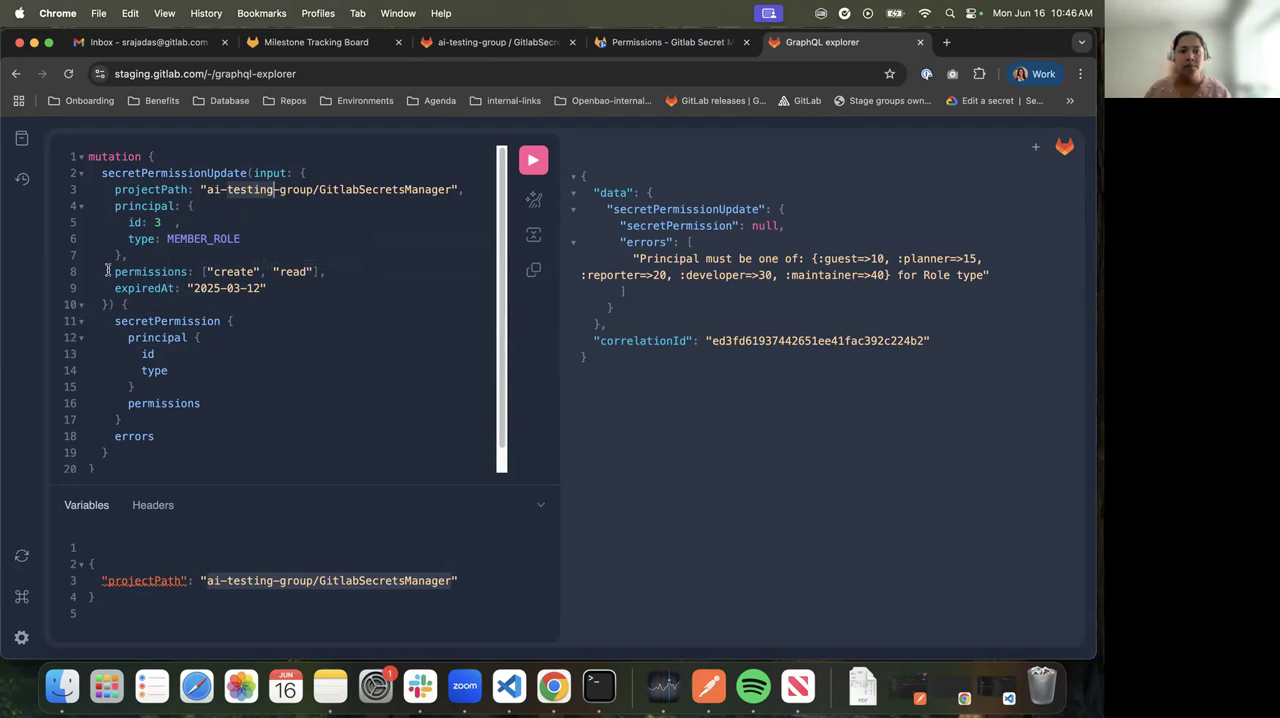
left_click_drag(107, 271, 335, 270)
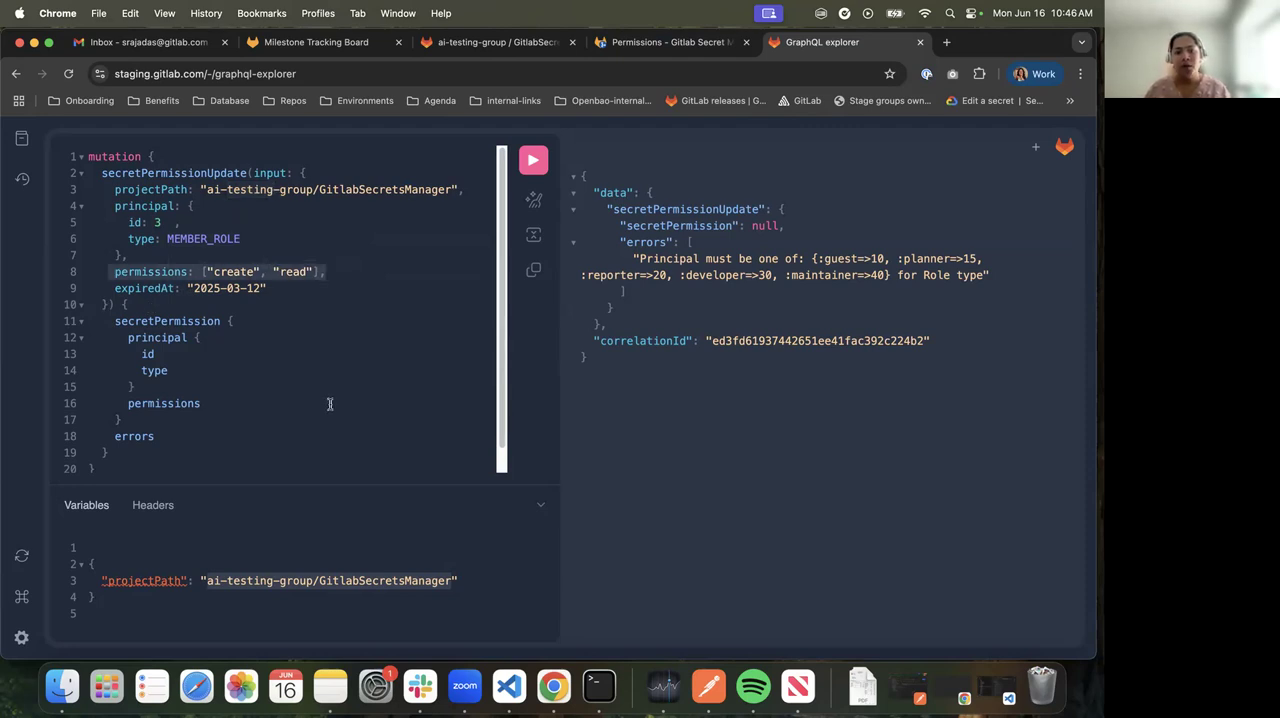